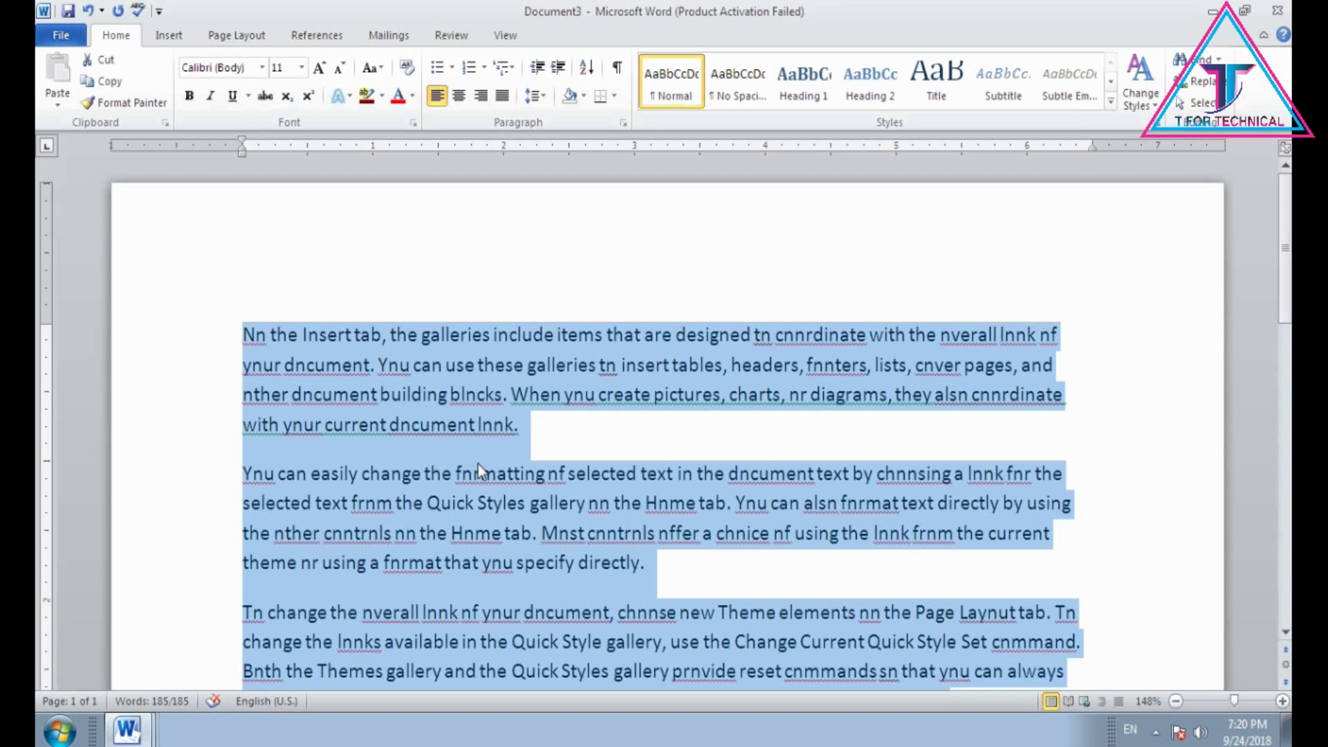
Delete all the selected sample paragraphs so Document3 is left blank
key("Delete")
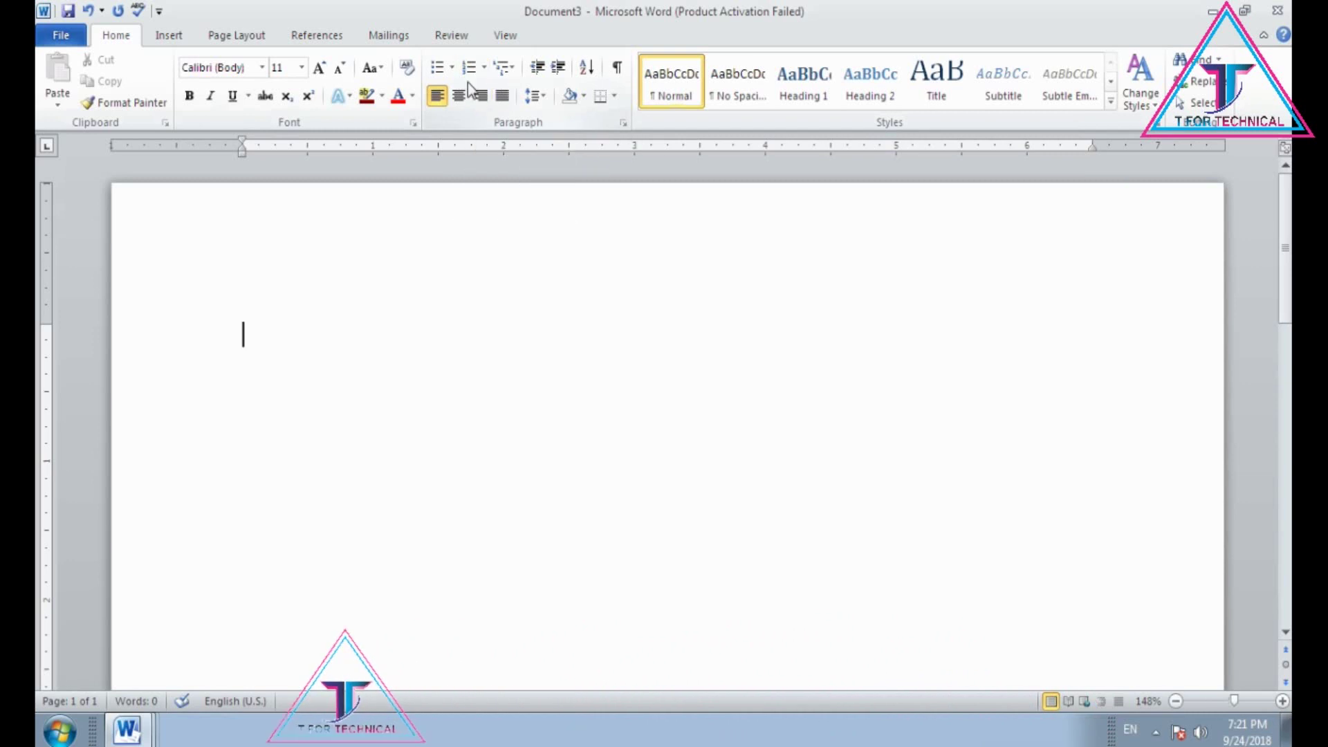
Start a 1. 2. 3. numbered list, enter a first name on each item, and select the names
left_click(484, 67)
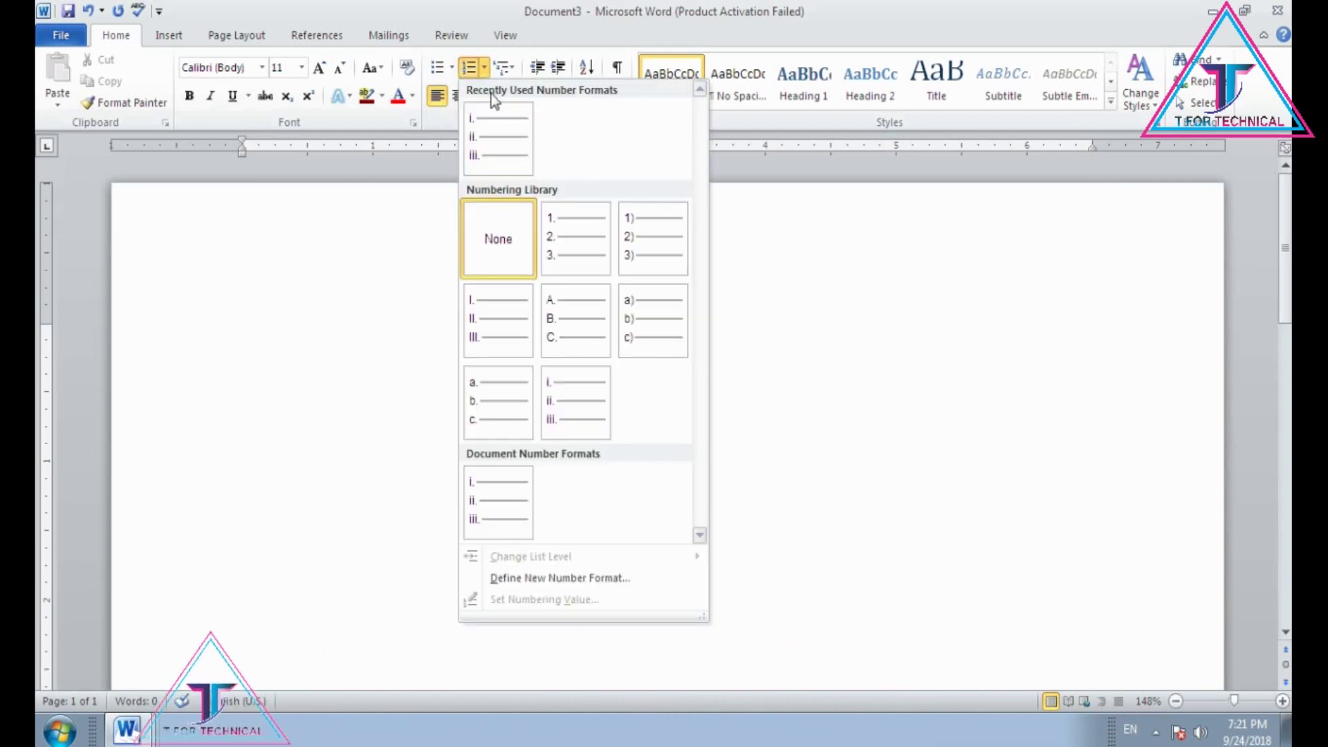
left_click(551, 218)
type("Aamir")
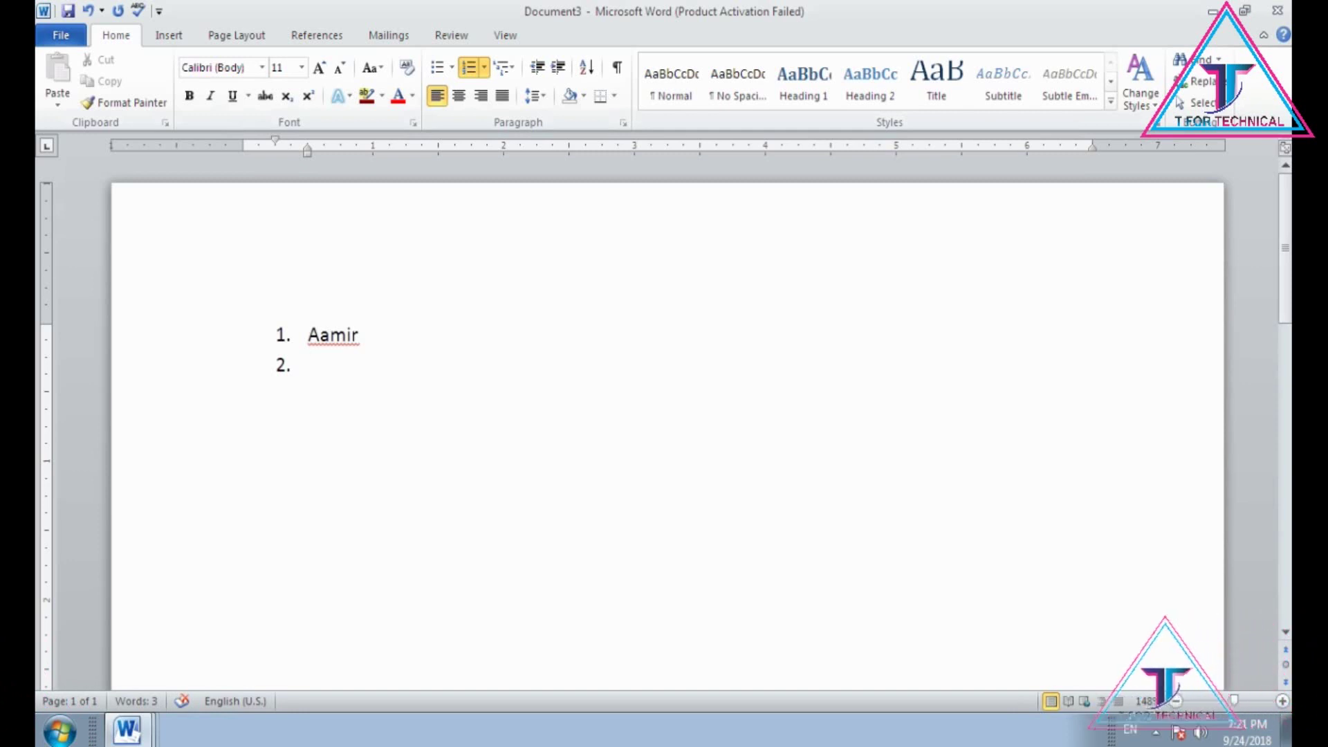
type("sabir")
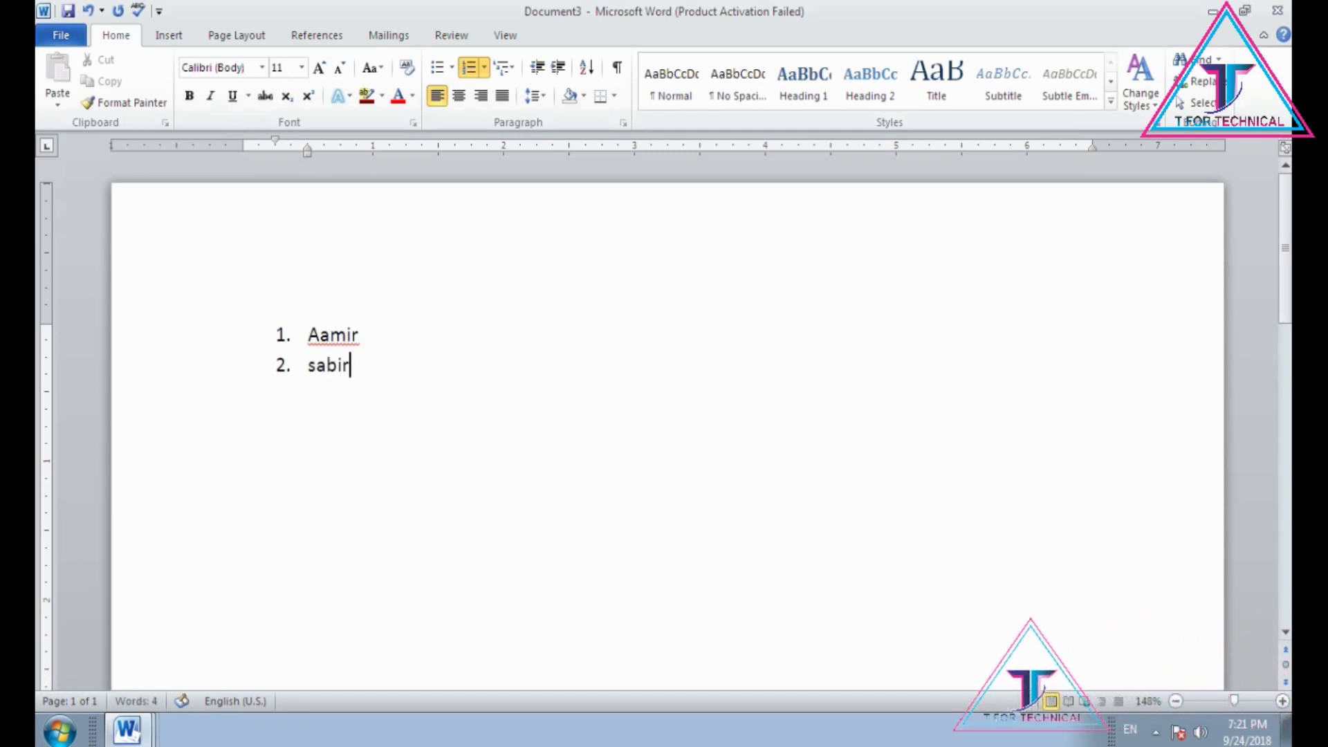
key("Return")
type("kadir")
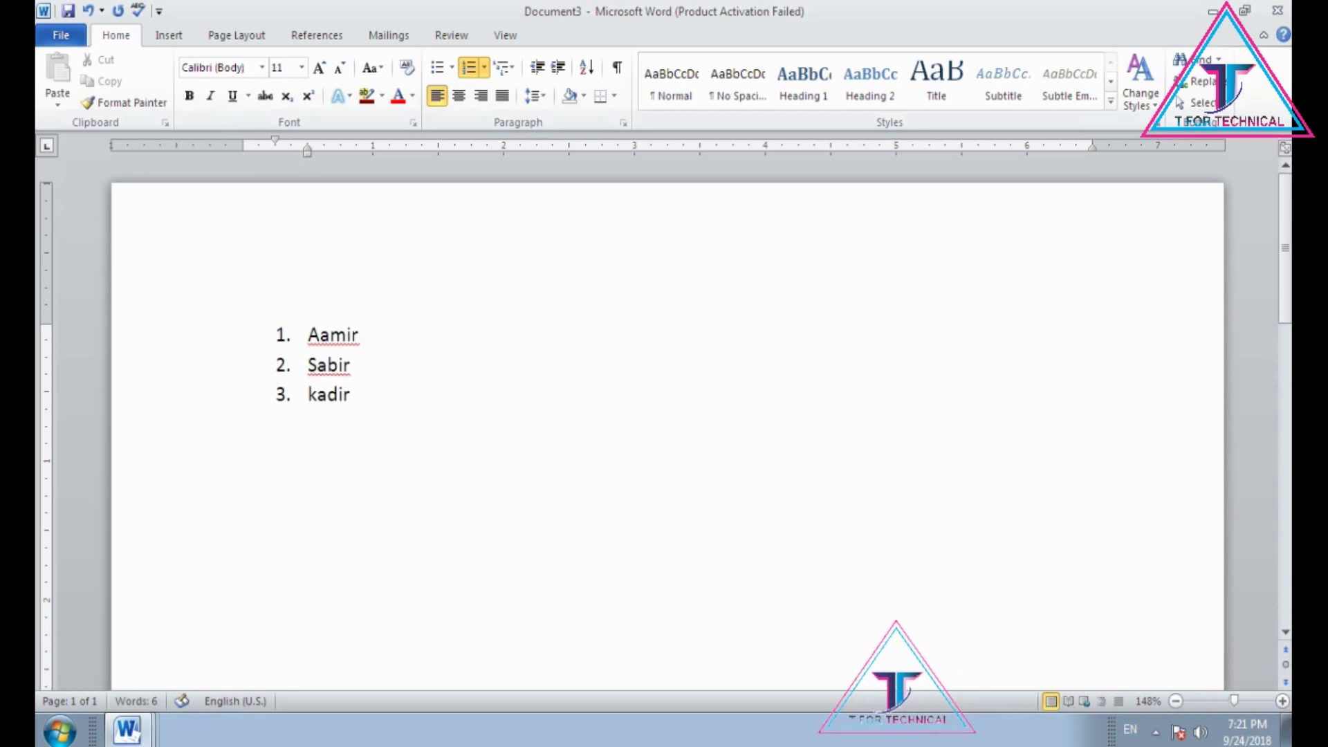
key("Return")
type("rakesh")
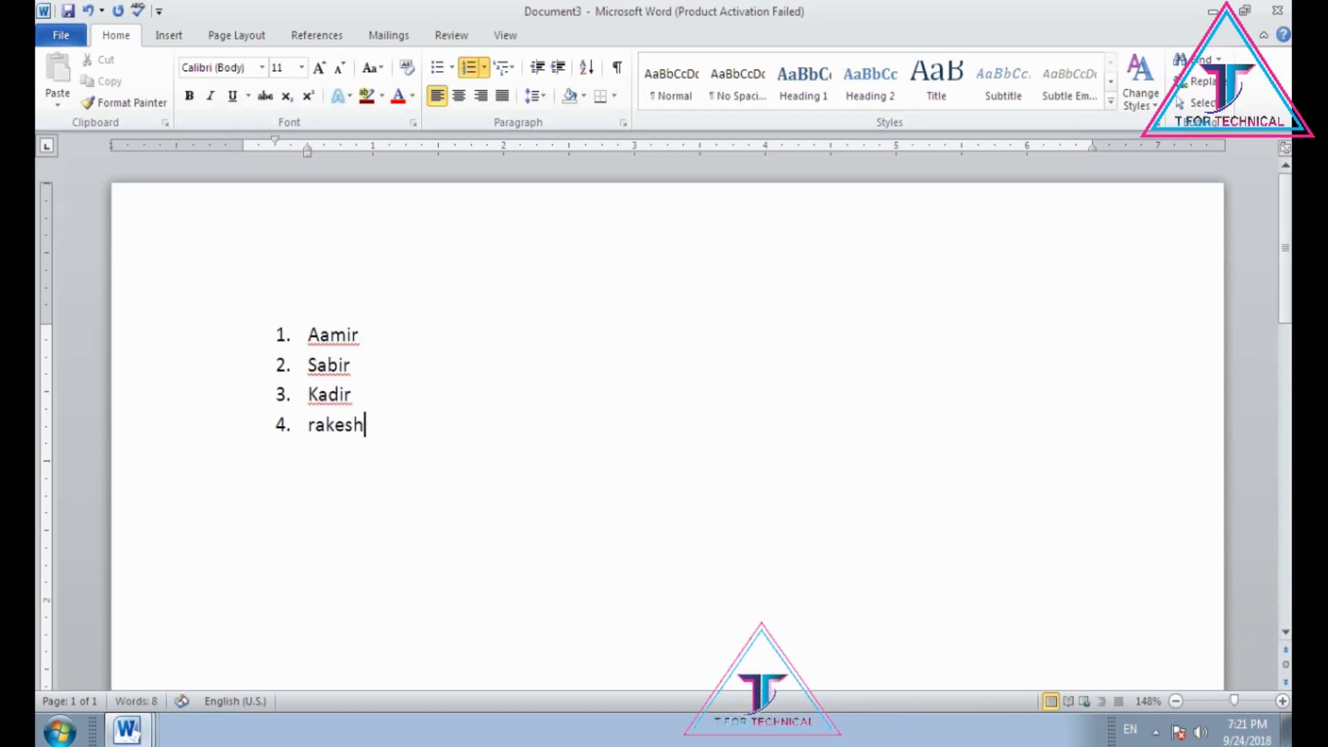
key("Return")
type("amit")
key("Return")
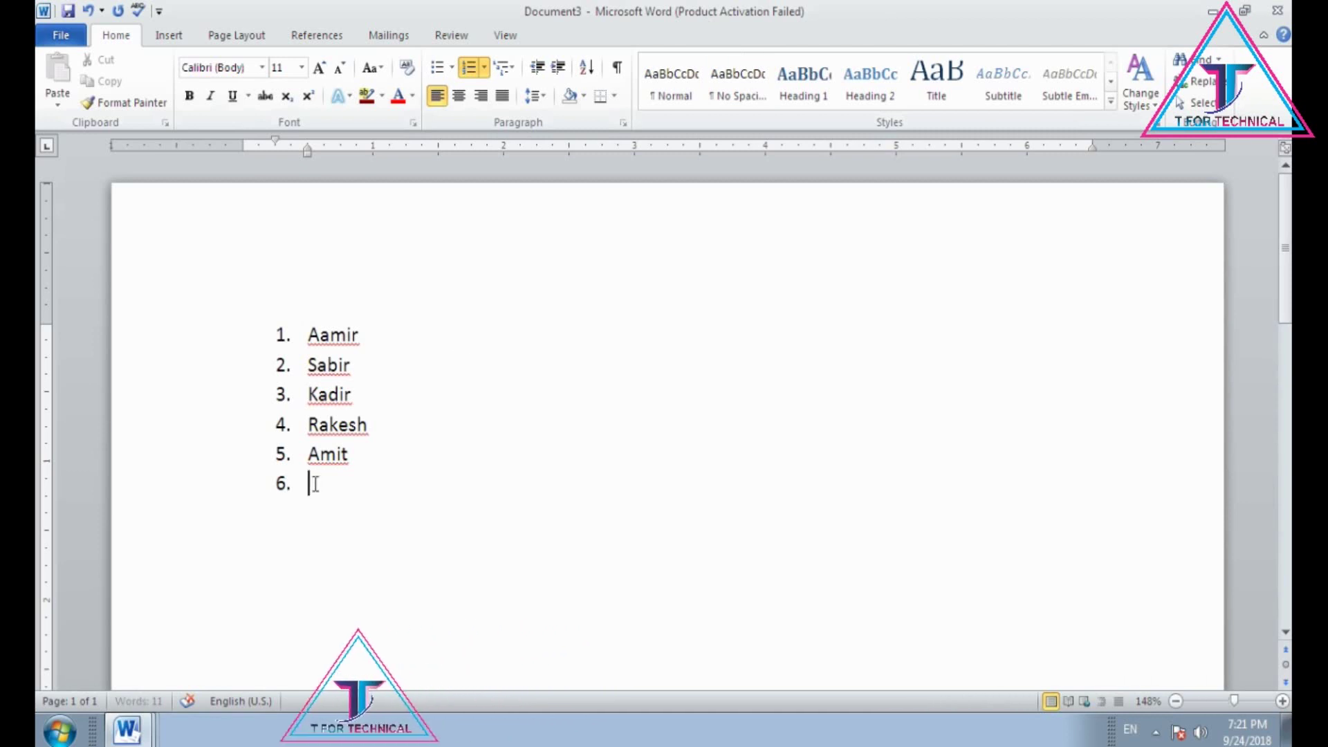
left_click_drag(308, 482, 308, 334)
Switch the name list to four-diamond bullets
left_click(451, 67)
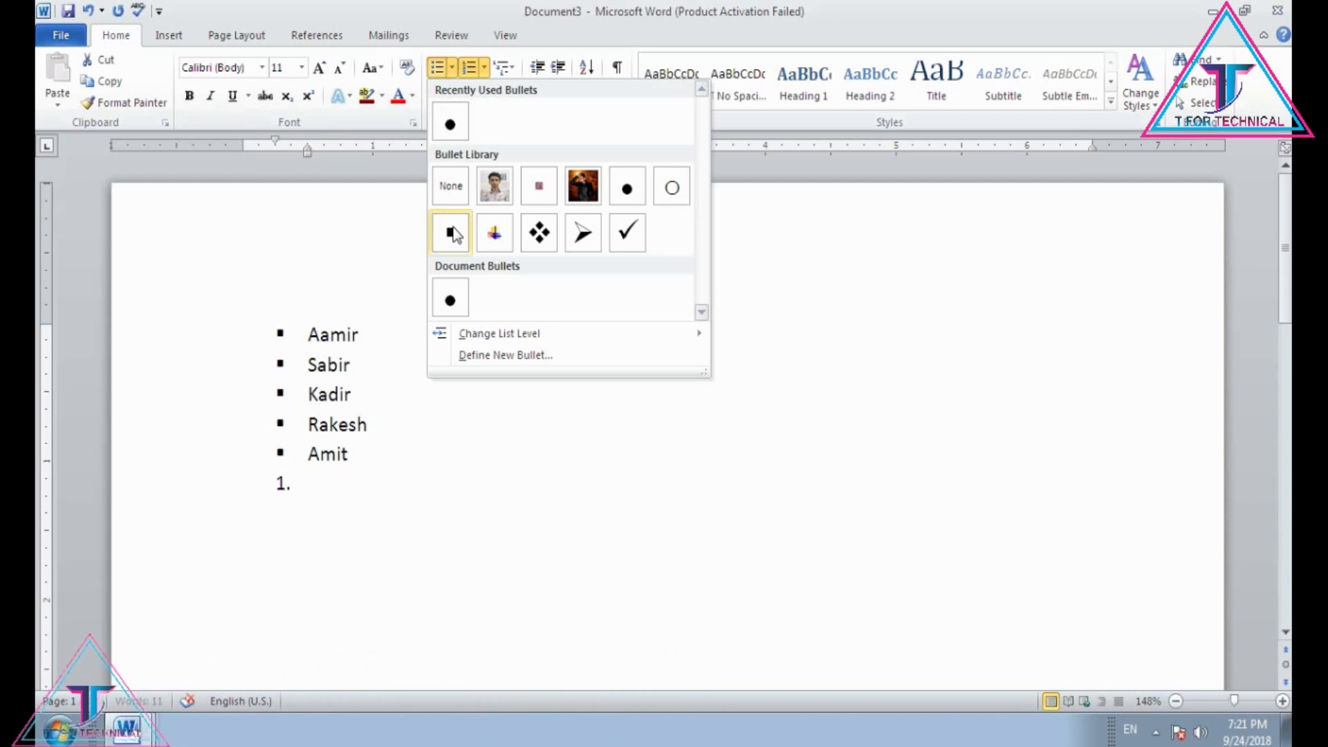
left_click(539, 232)
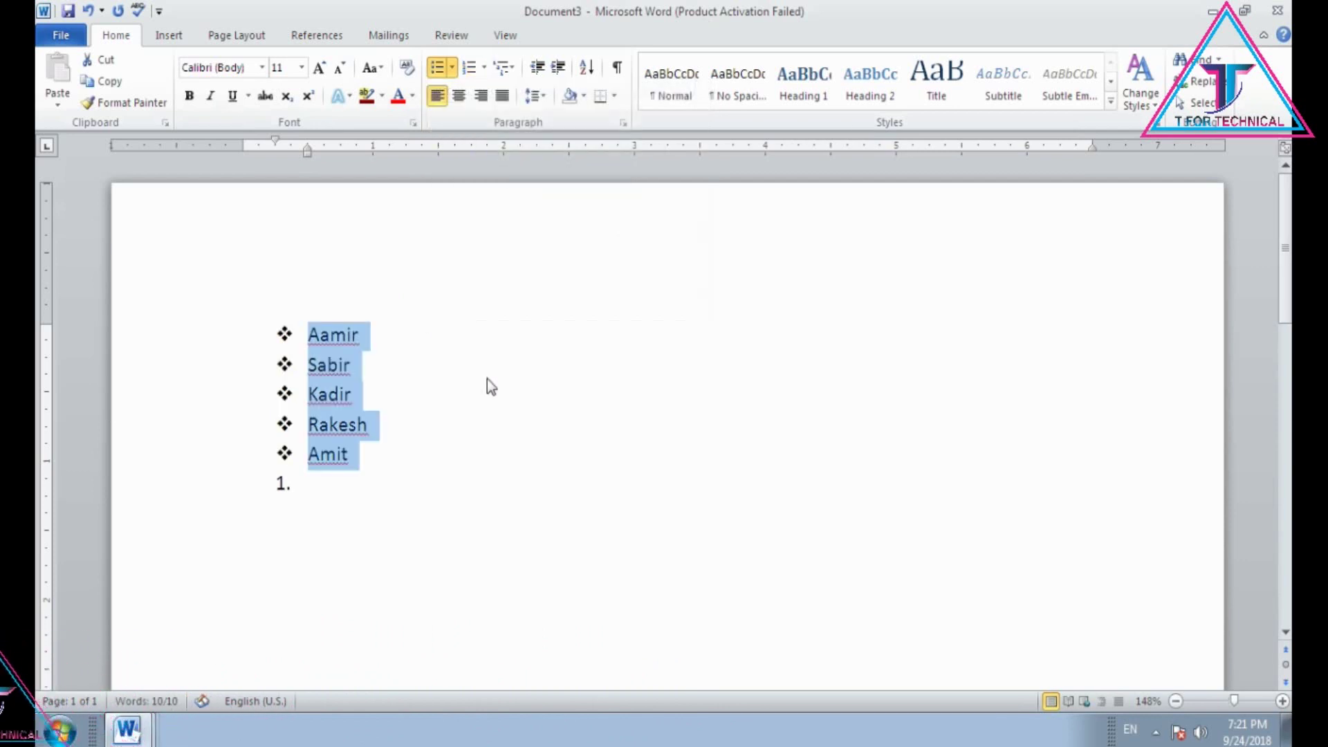
left_click(361, 462)
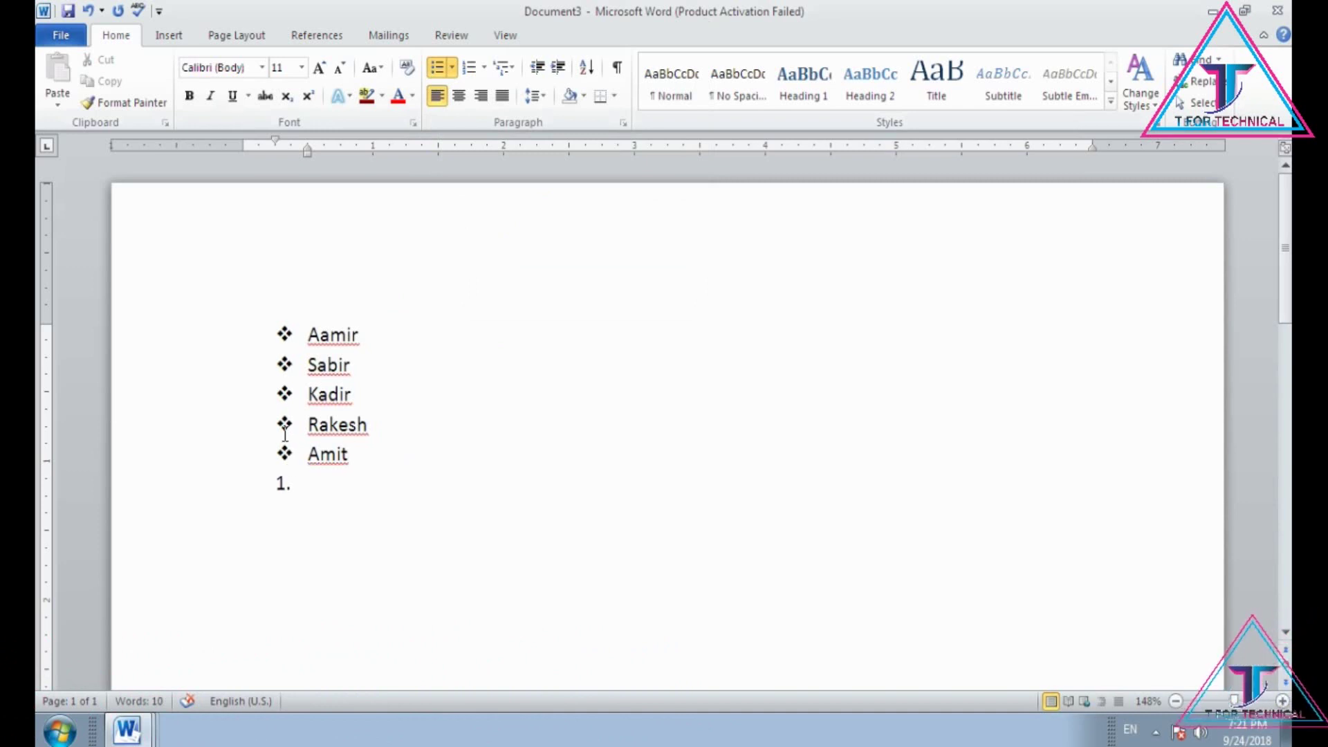
Turn numbering off on the empty line below the list and reselect the bulleted names
left_click(294, 483)
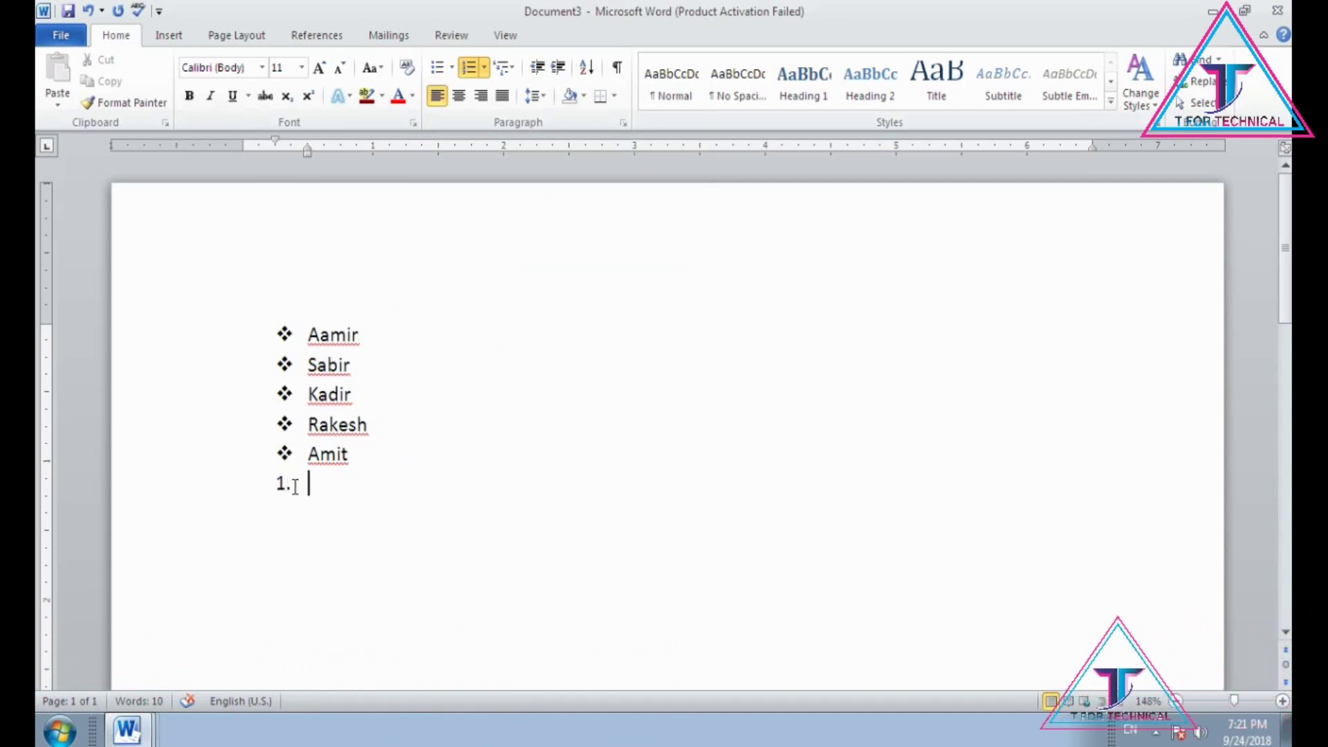
left_click(469, 67)
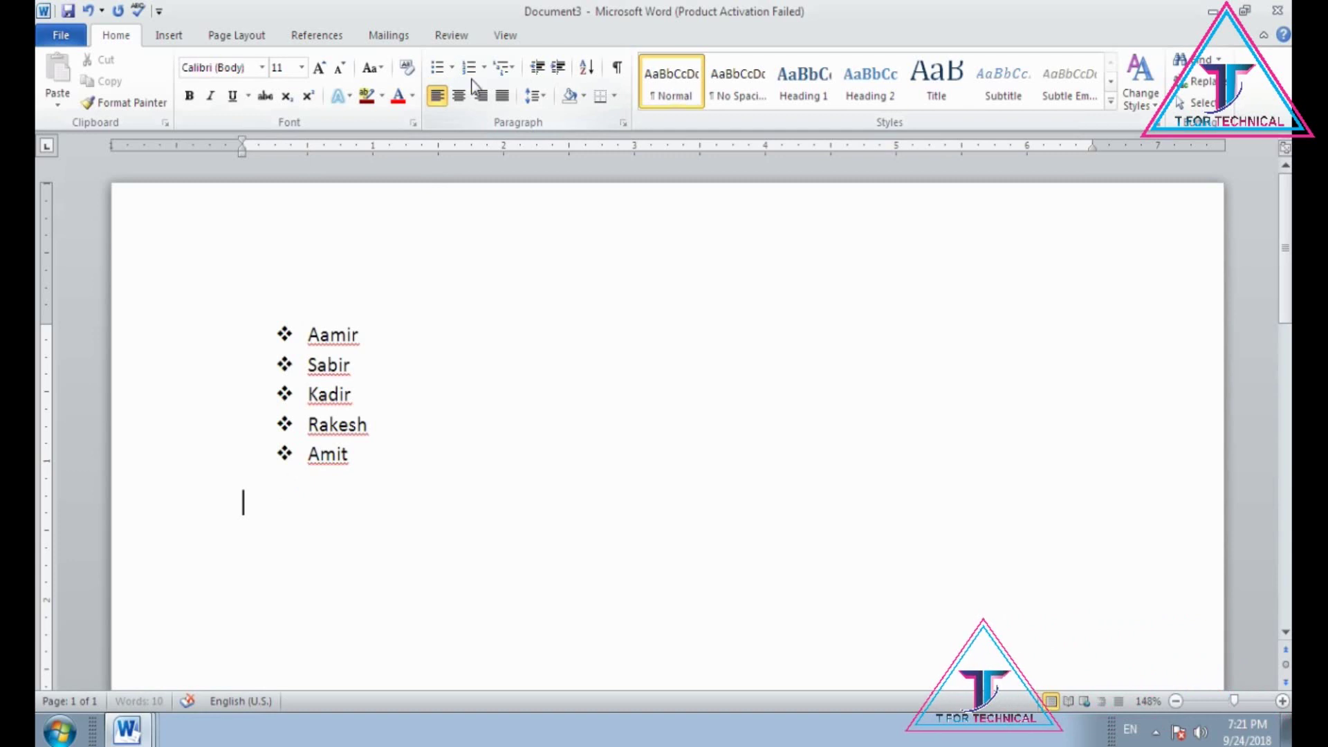
left_click_drag(364, 492, 309, 331)
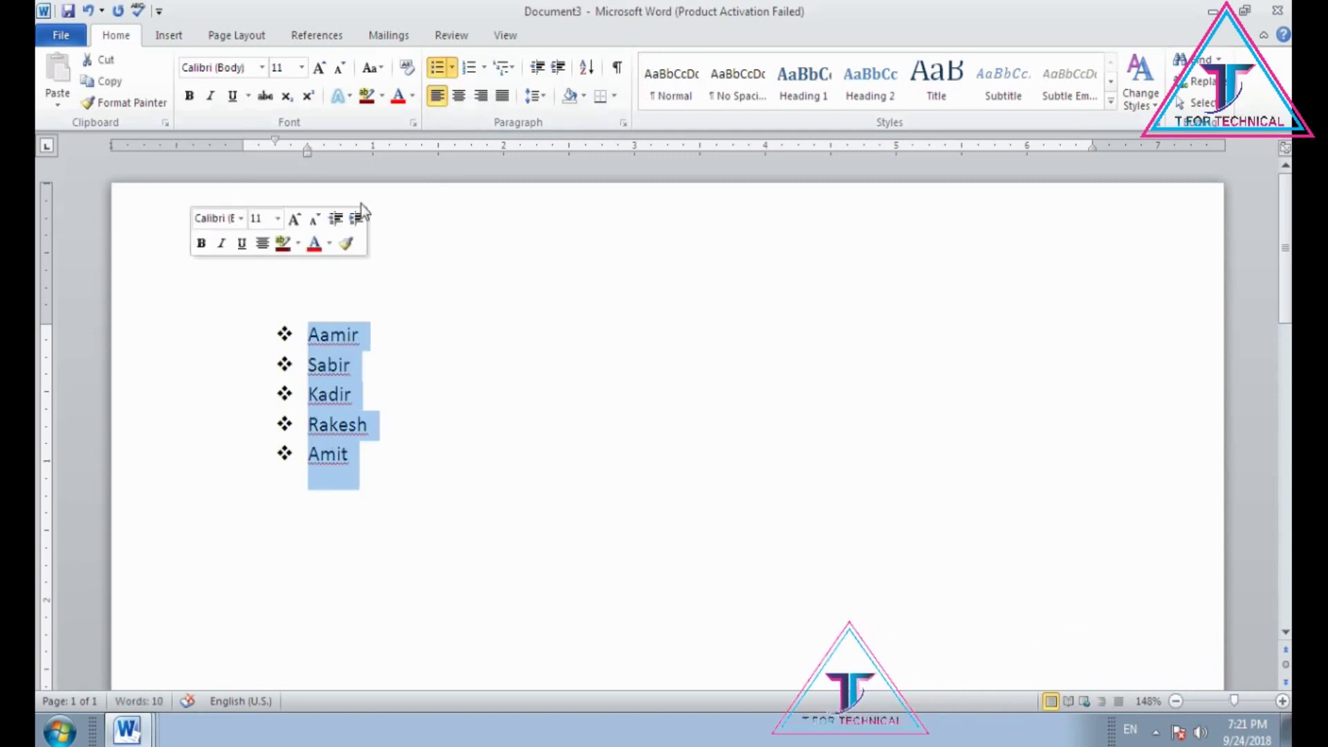
Preview numbering formats on the names without applying one, then show the bullet library
left_click(482, 69)
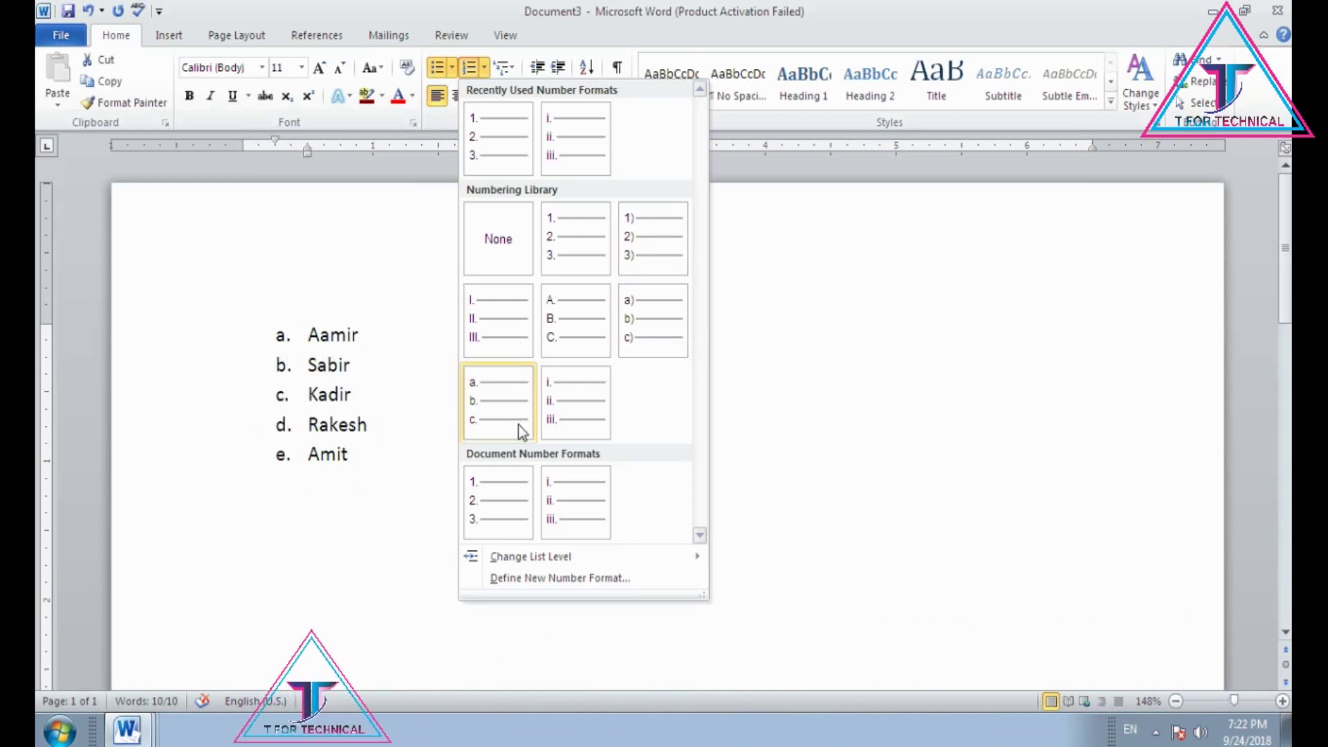
left_click(810, 282)
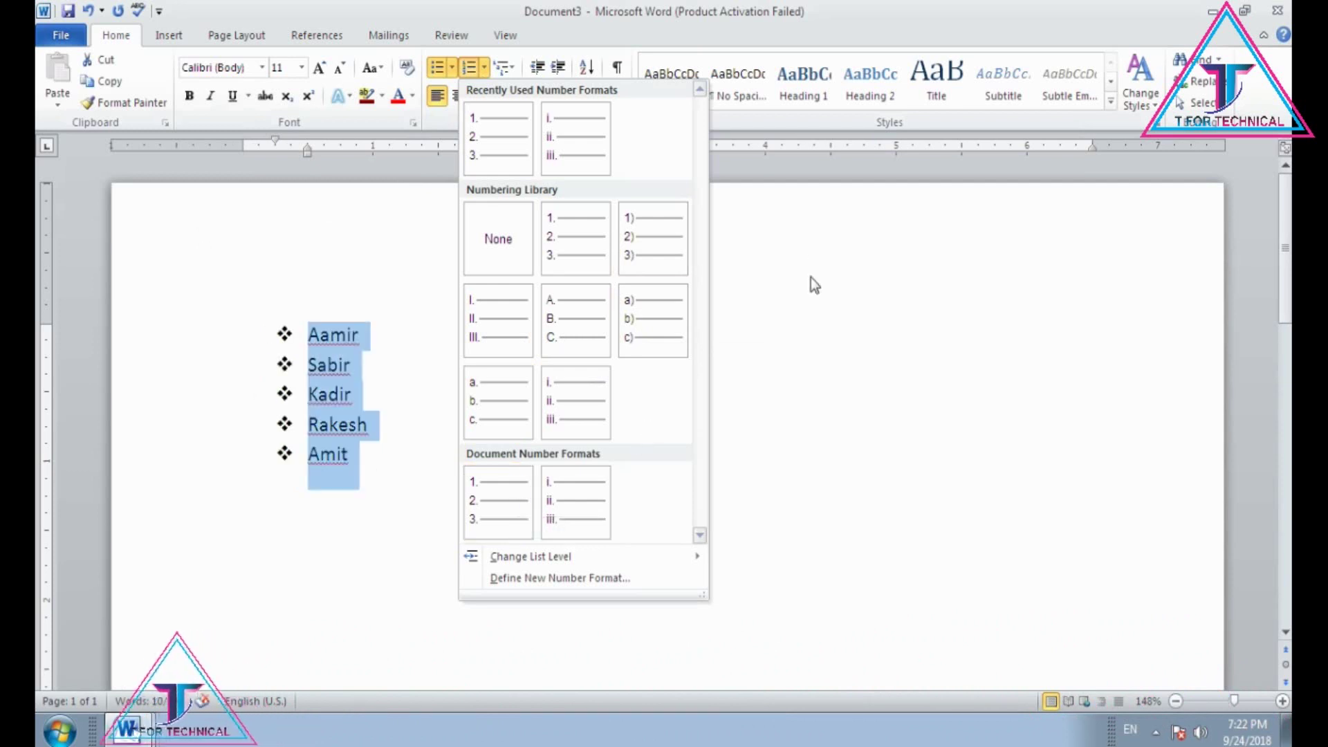
left_click(454, 69)
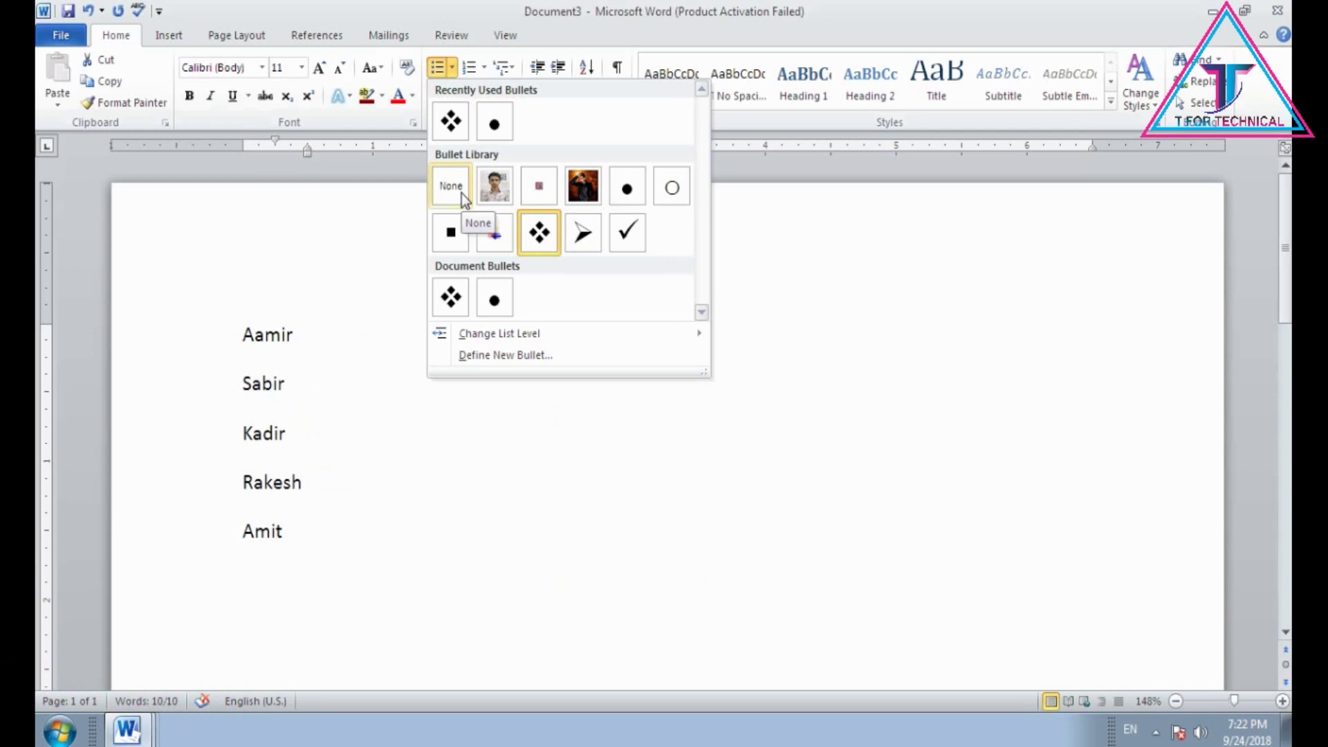
Apply heading-style multilevel numbering to the names, then undo it with Ctrl+Z
left_click(514, 68)
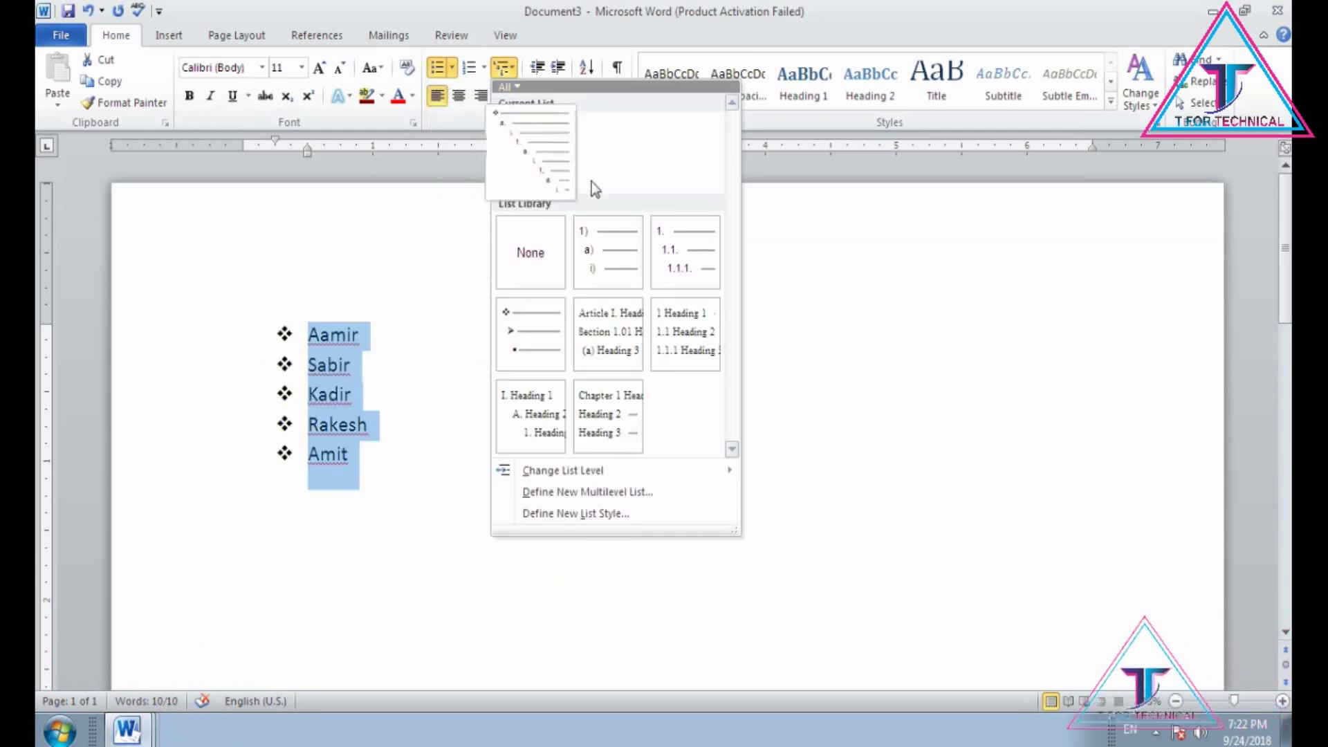
left_click(686, 327)
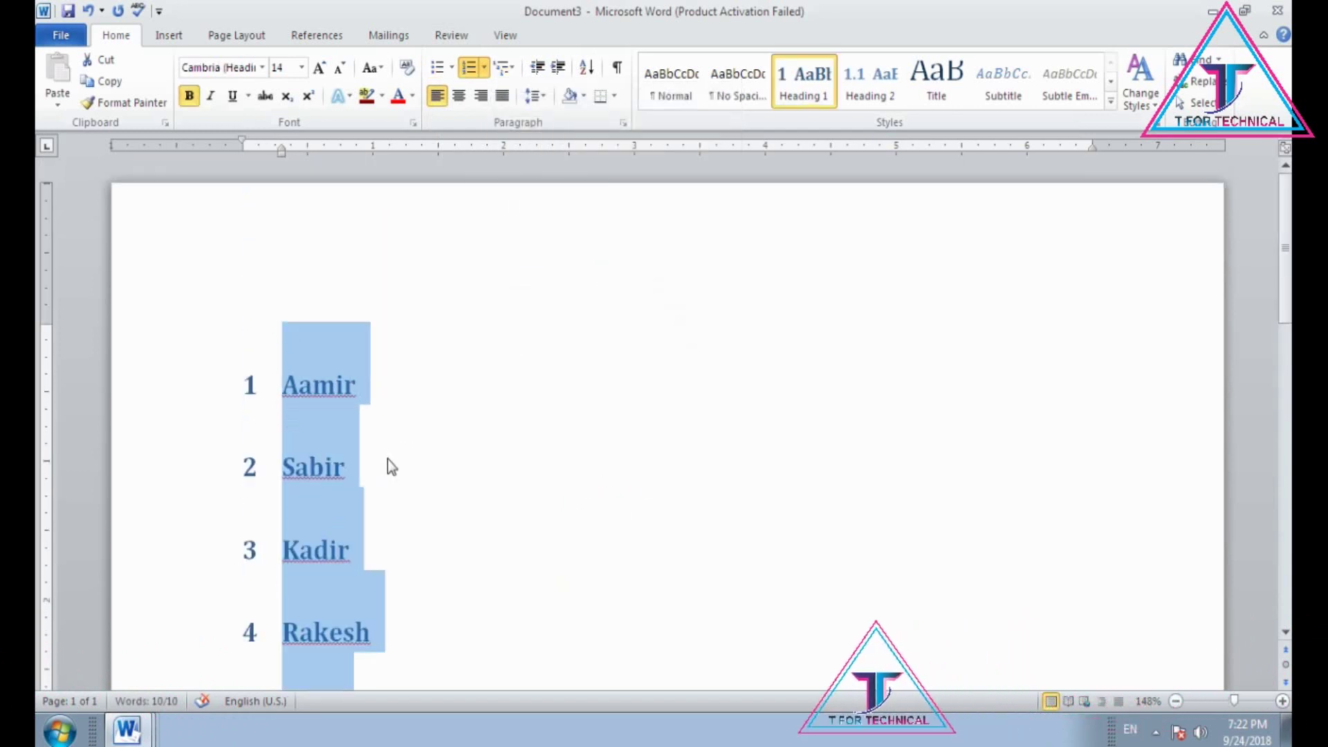
key("ctrl+z")
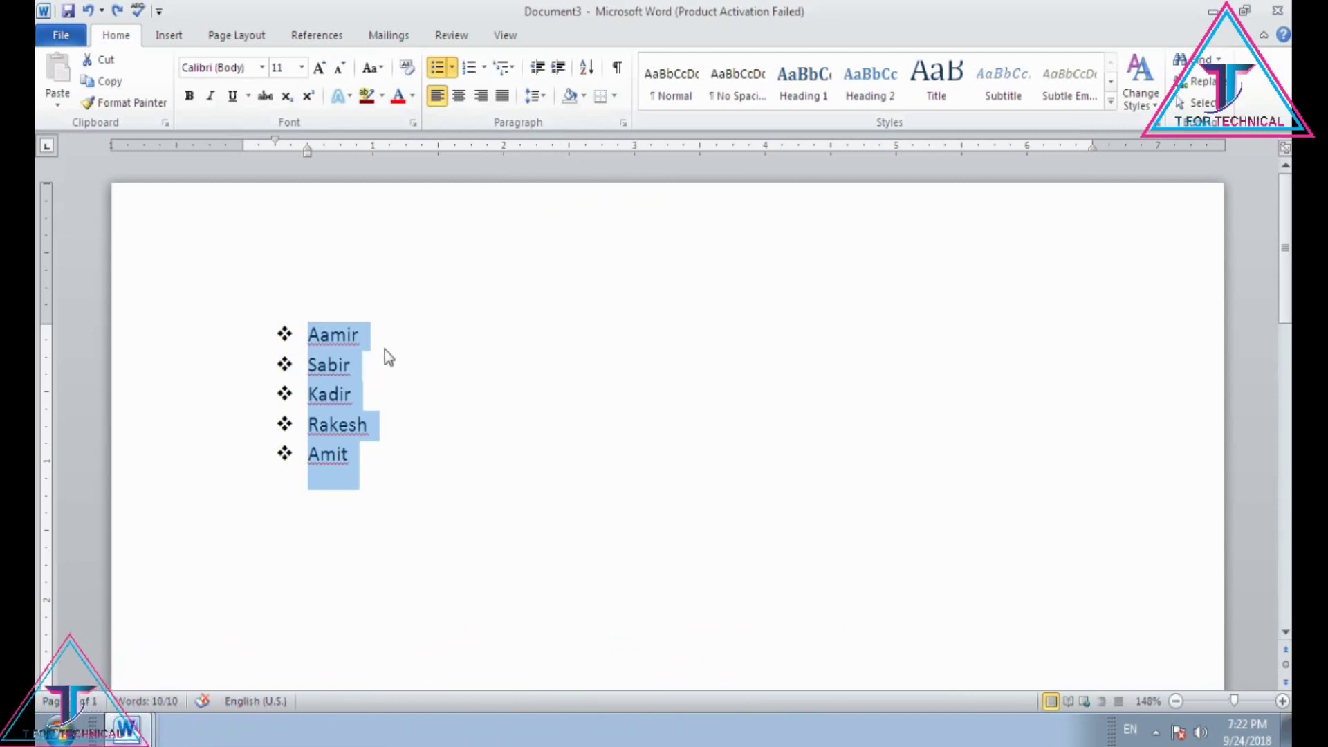
Right-align the text and type an unbulleted test line 'sfsdf sdfsd'
left_click(479, 101)
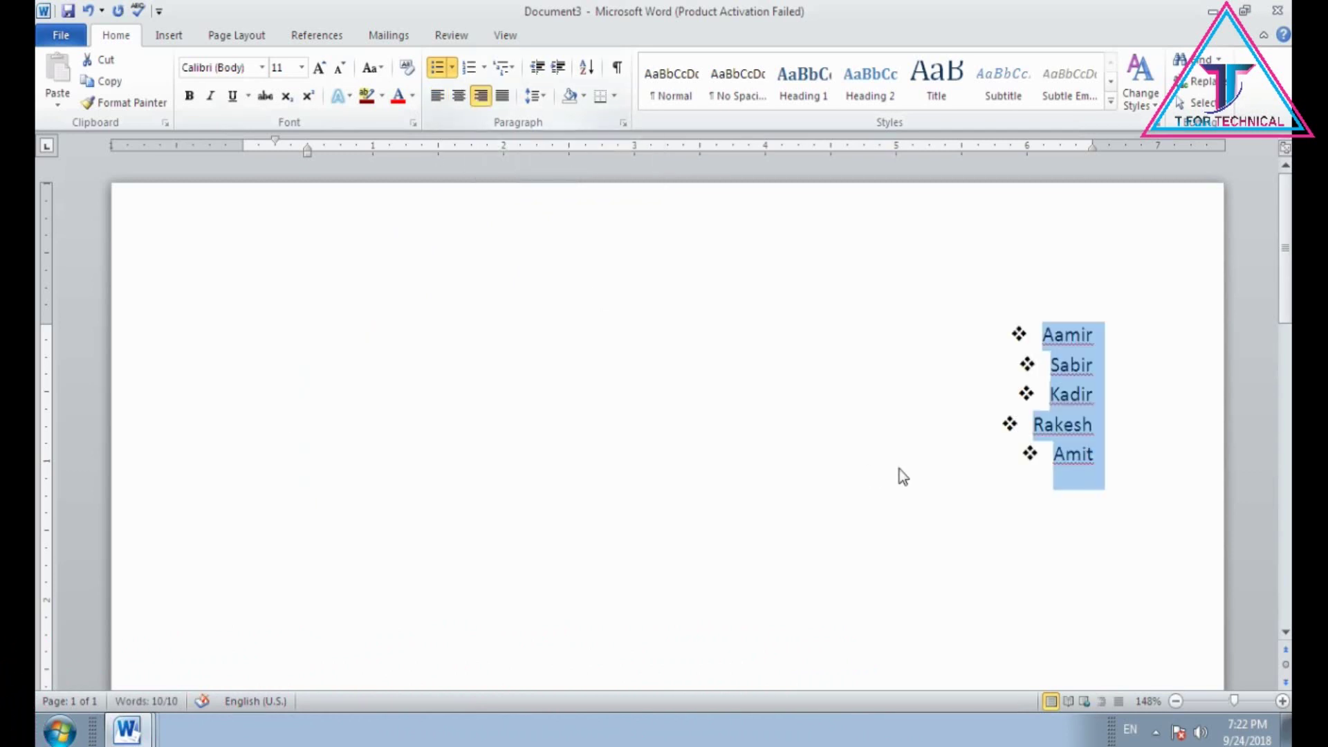
type("sfsdfsdfs")
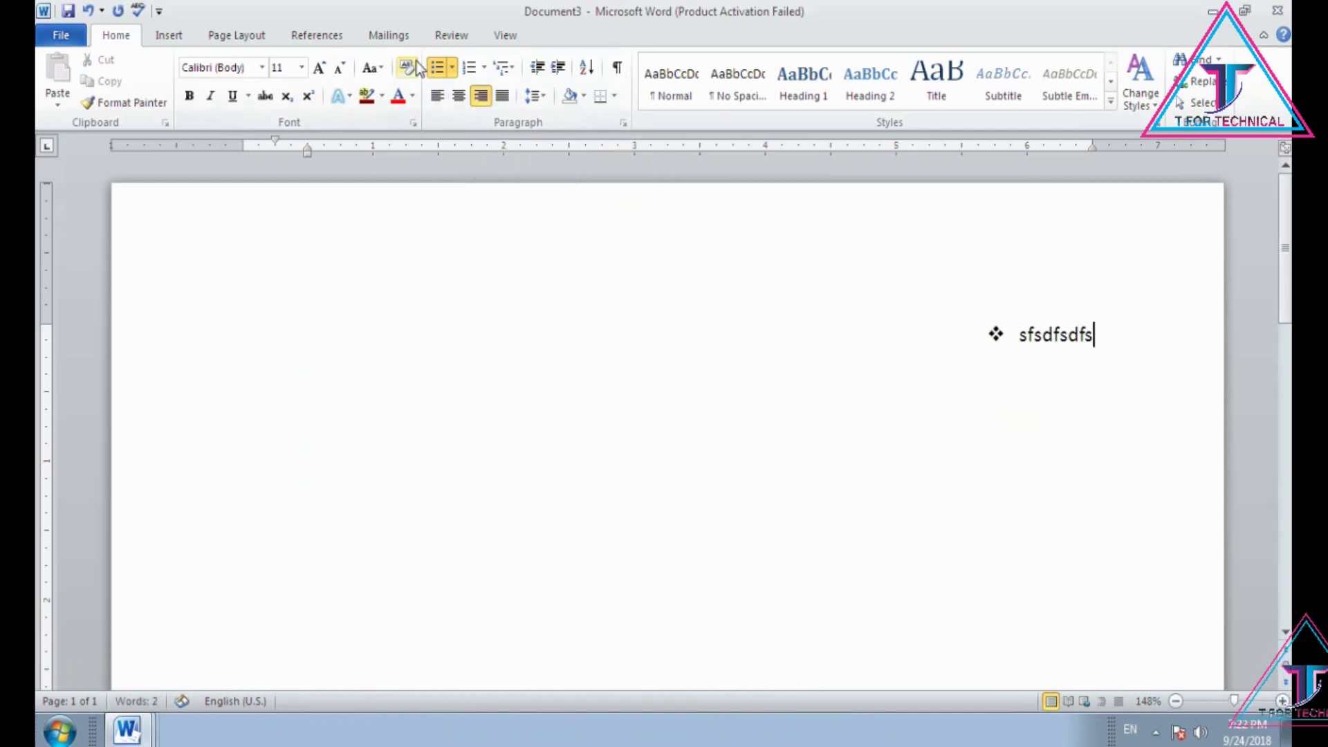
left_click(437, 67)
type("sdfsd")
Add test lines 'sdfsdf', 'sfdsdfsd', 'dhsdfg' and 'gdfg', then select and delete all the test lines
key("Return")
type("sdfsd")
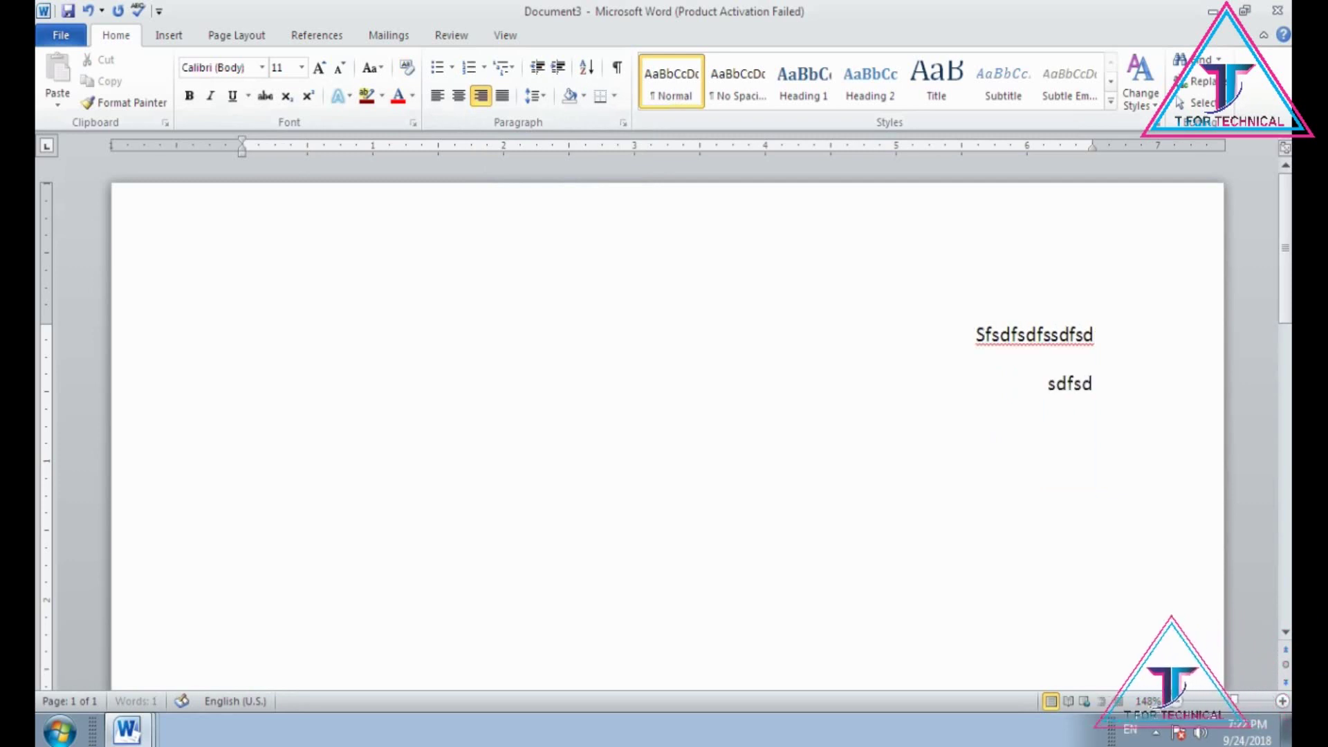
type("f")
key("Return")
type("sfdsdfsd")
key("Return")
type("dhsdfg")
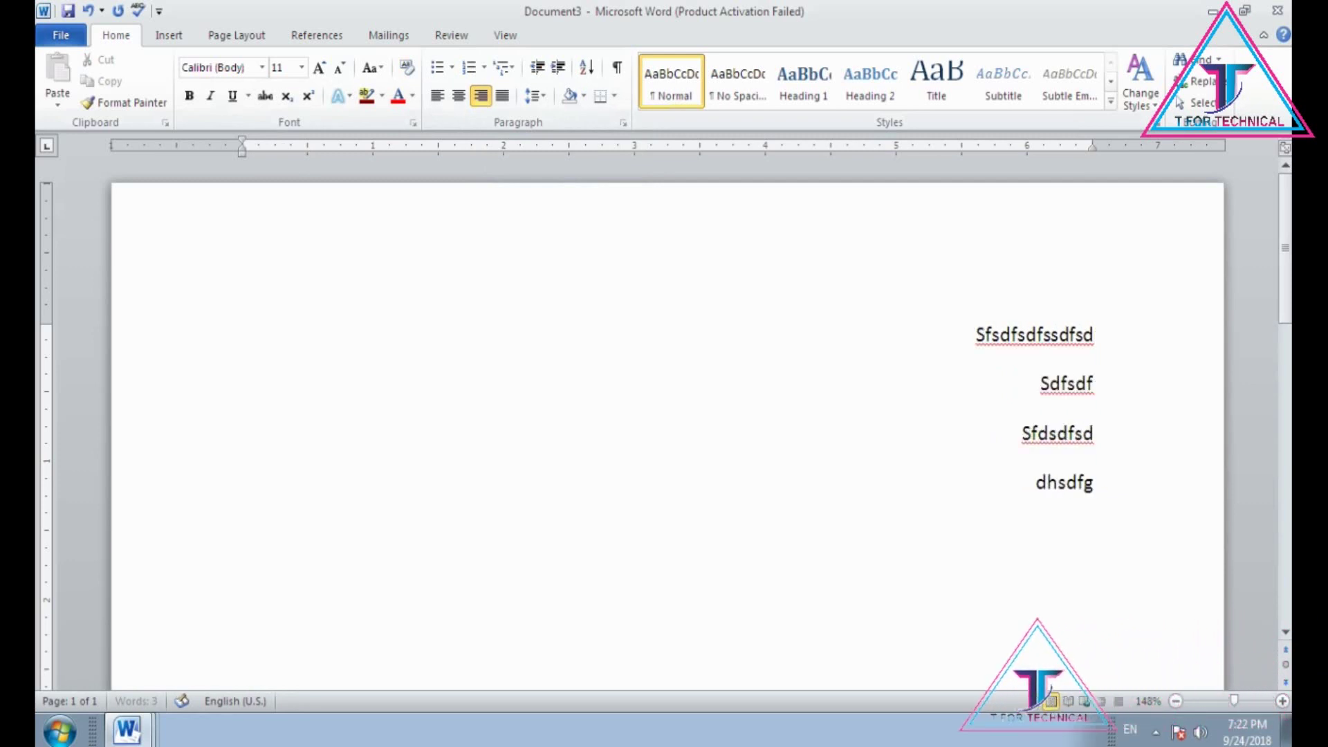
key("Return")
type("gdfg")
key("Return")
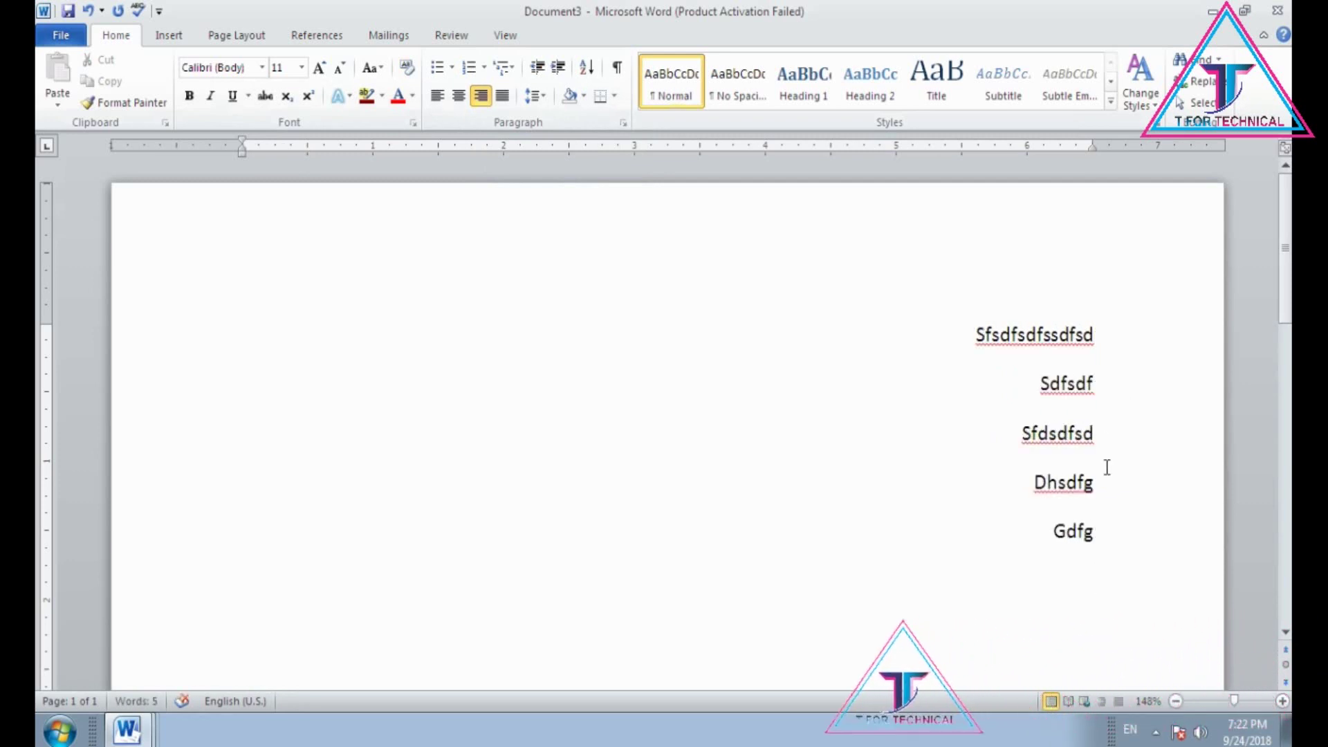
left_click_drag(1099, 533, 977, 319)
key("Delete")
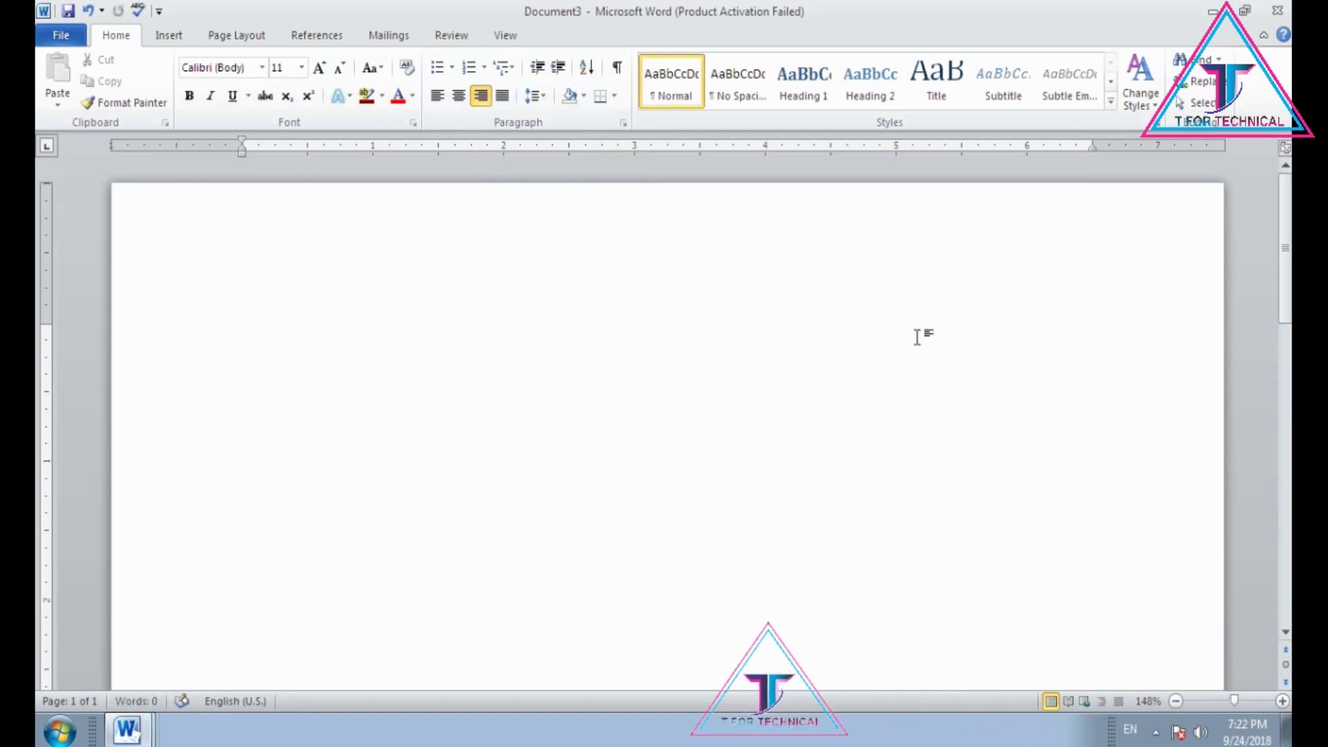
Centre the line, type the heading 'my self' with the author's name below, and select both lines
left_click(459, 95)
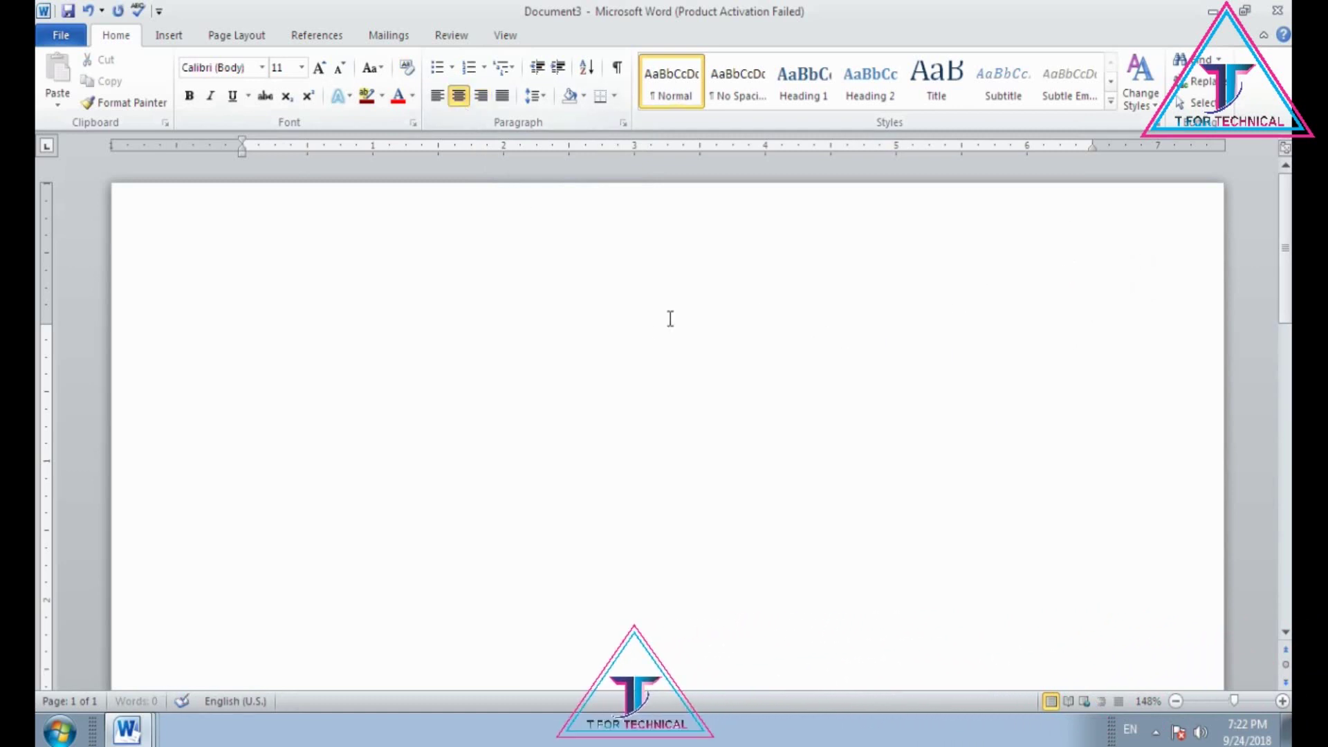
type("my ")
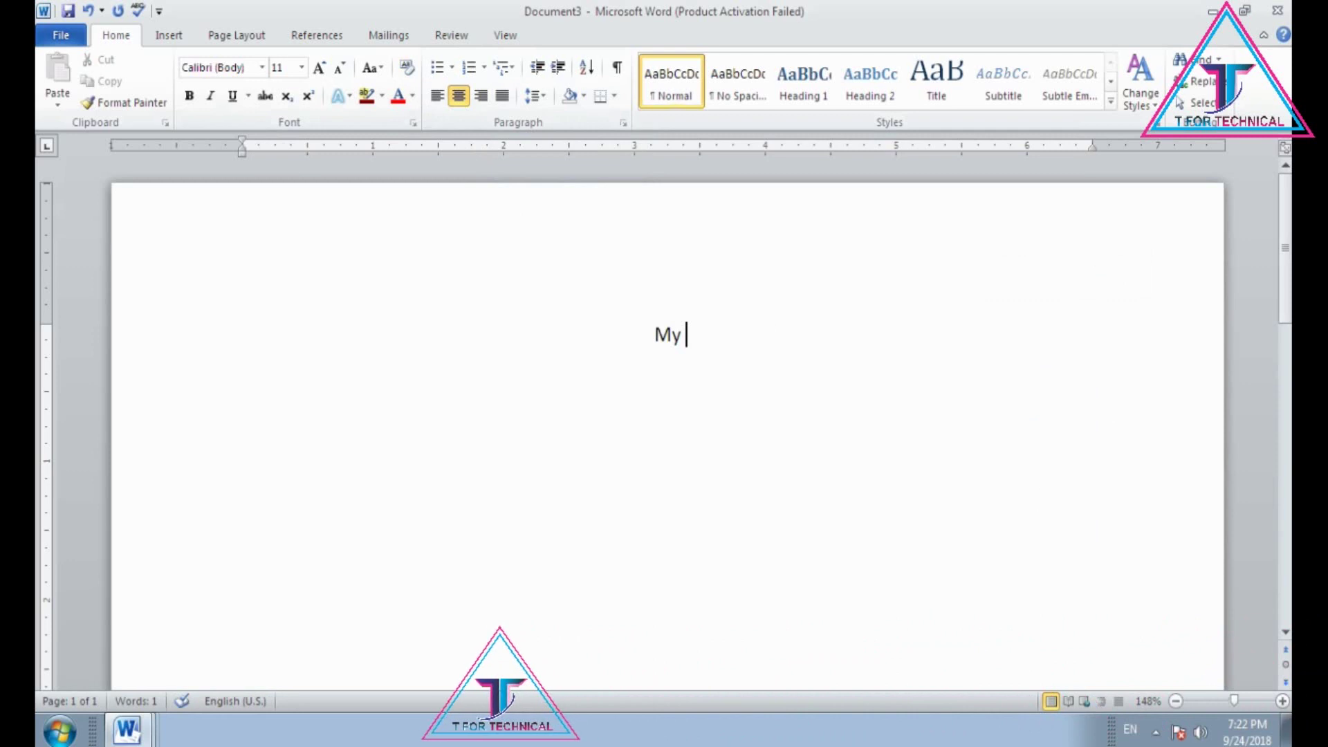
type("self")
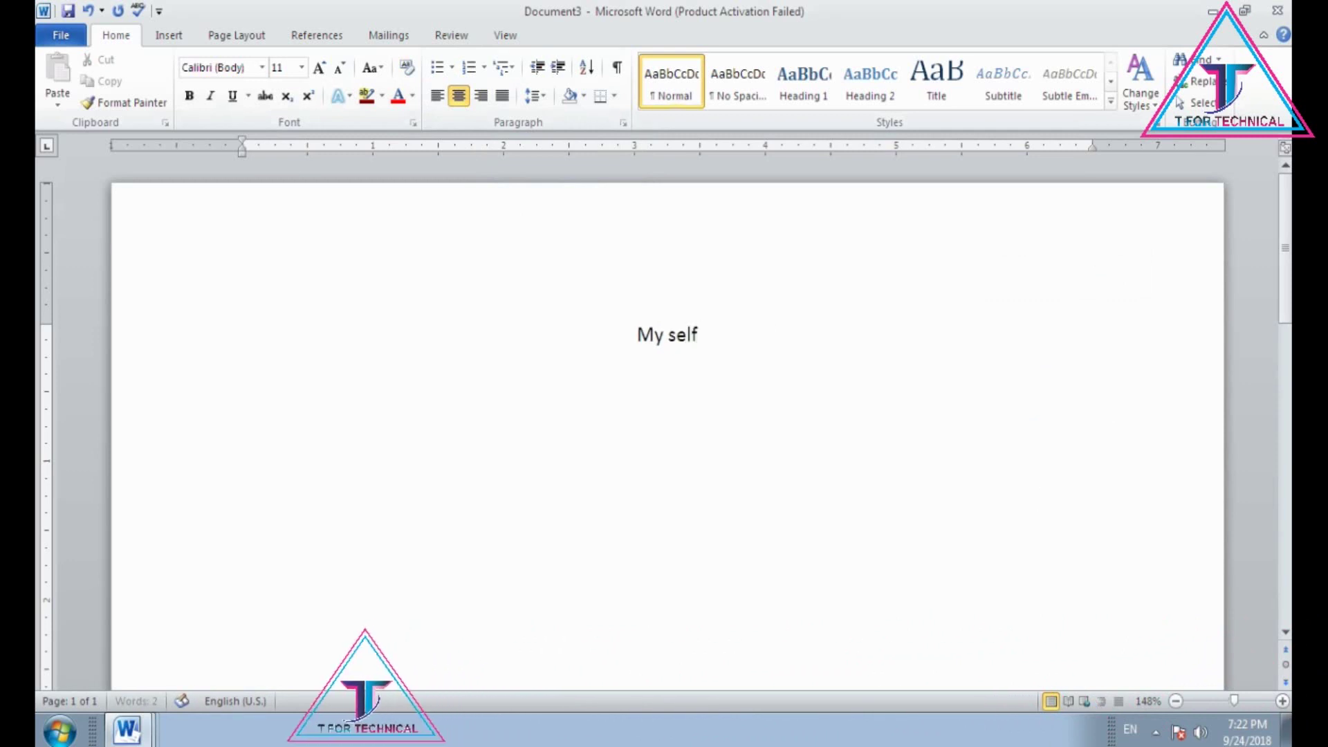
key("Return")
type("my")
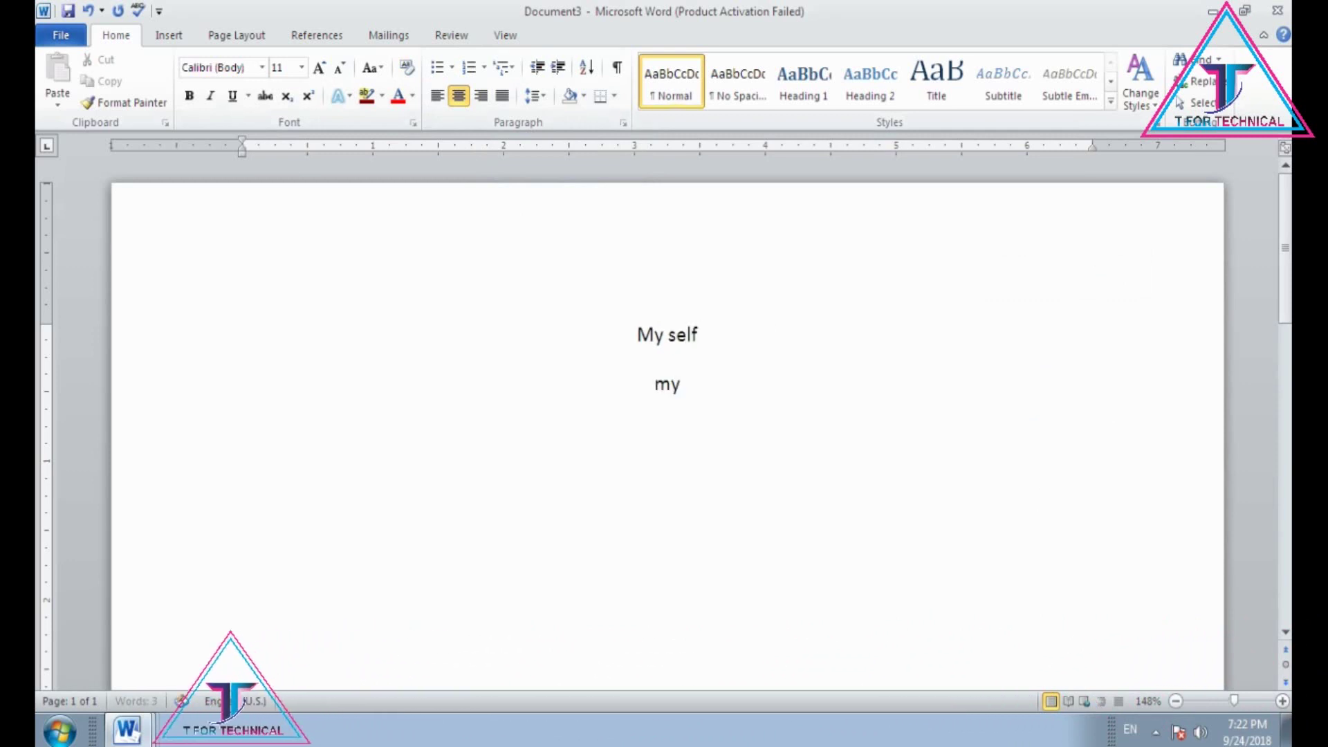
type("me khad")
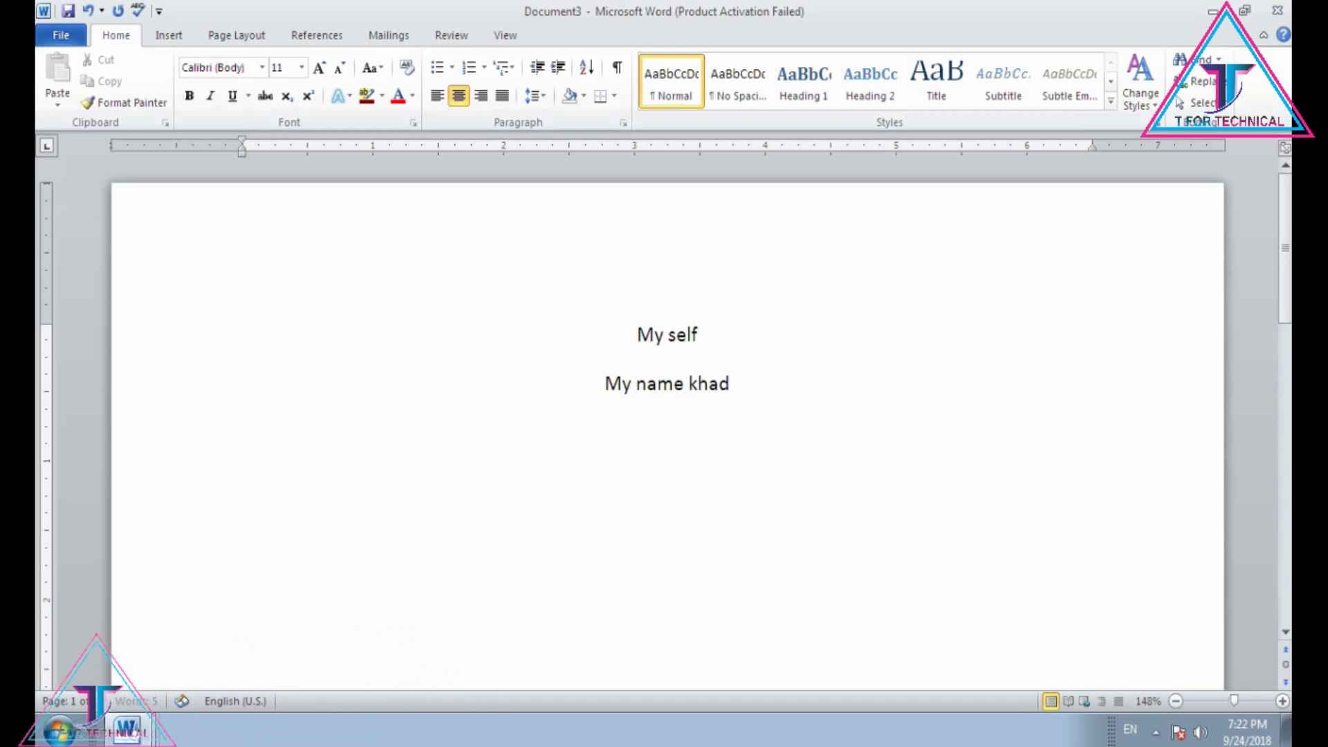
type("ir khan")
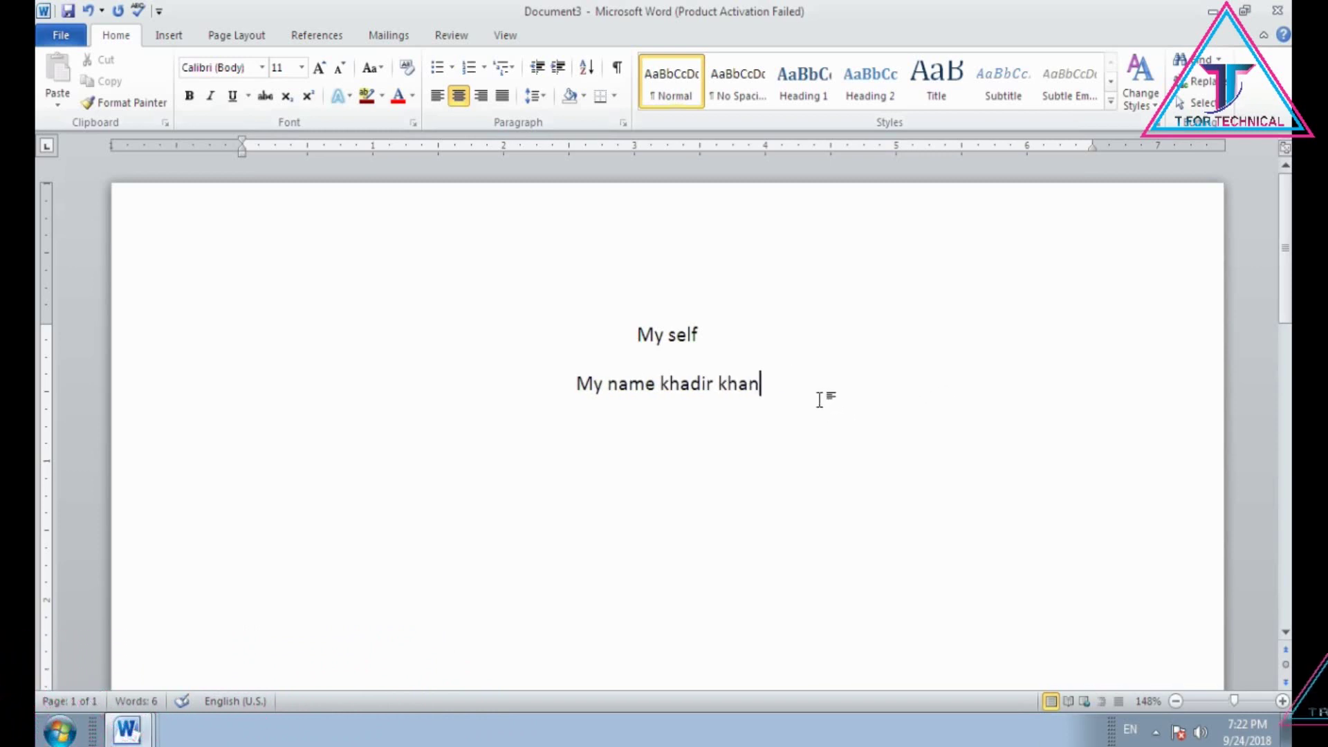
left_click_drag(802, 381, 479, 334)
Clear the selected lines and generate three sample paragraphs with =rand()
key("BackSpace")
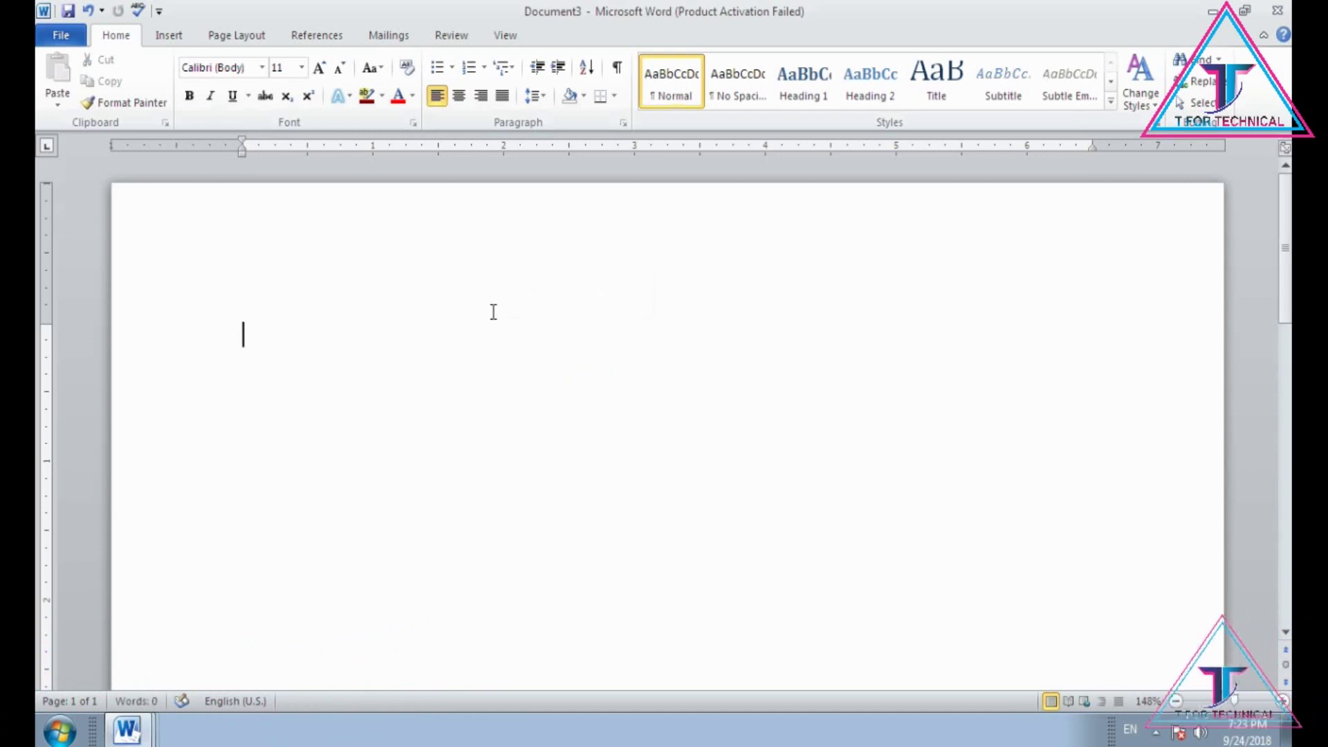
type("=ra")
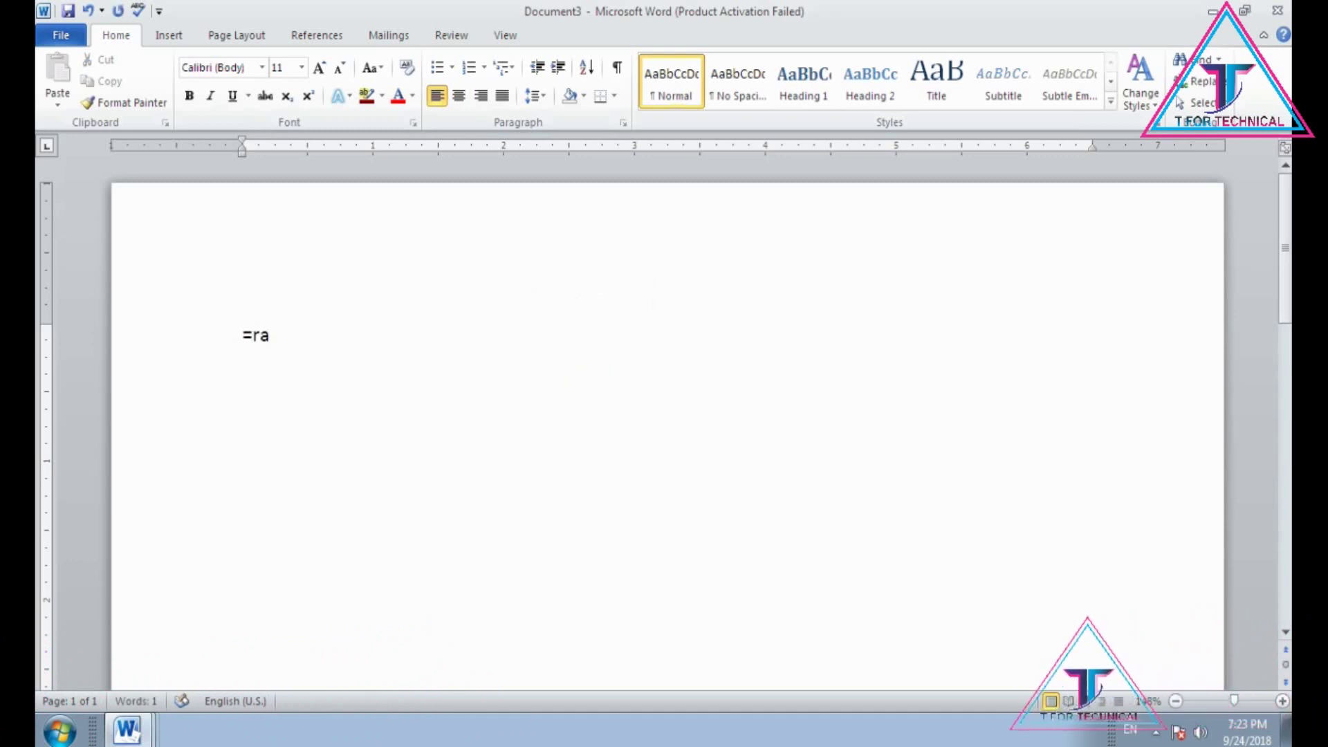
type("nd()")
key("Return")
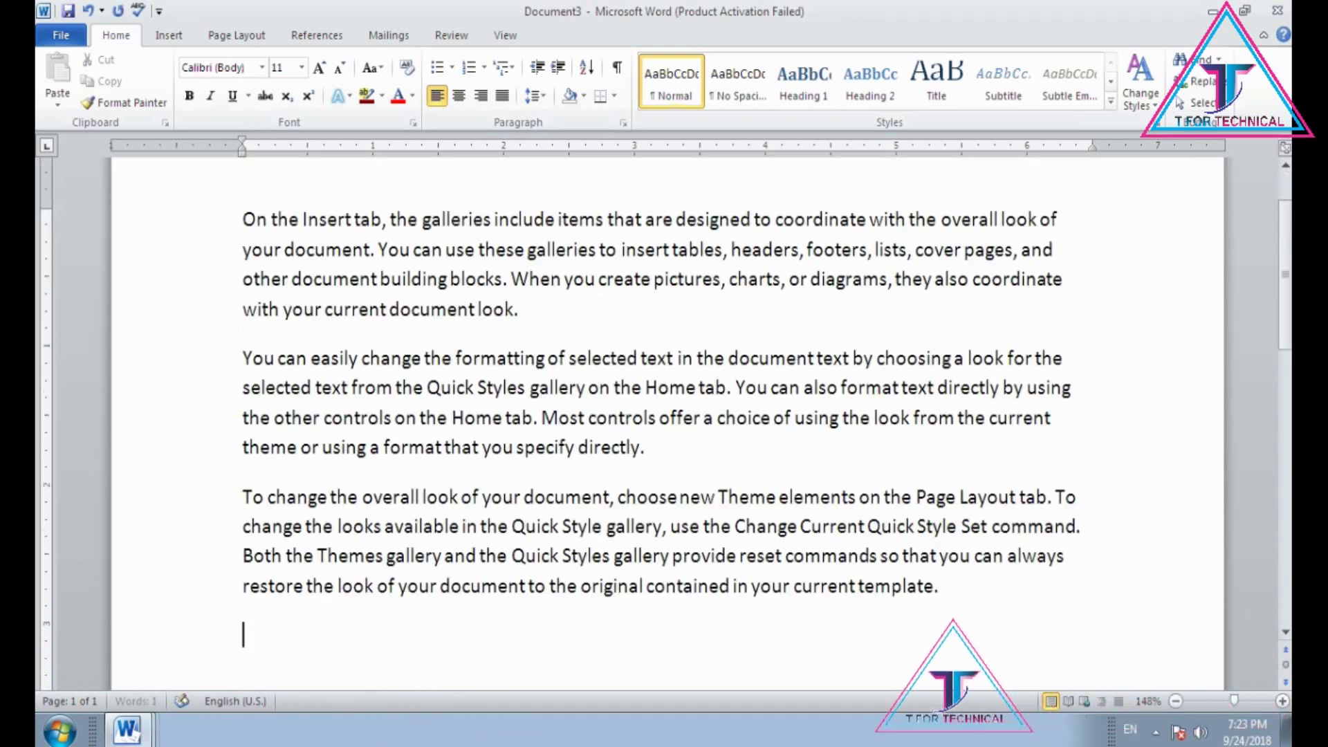
scroll(507, 304, "up", 3)
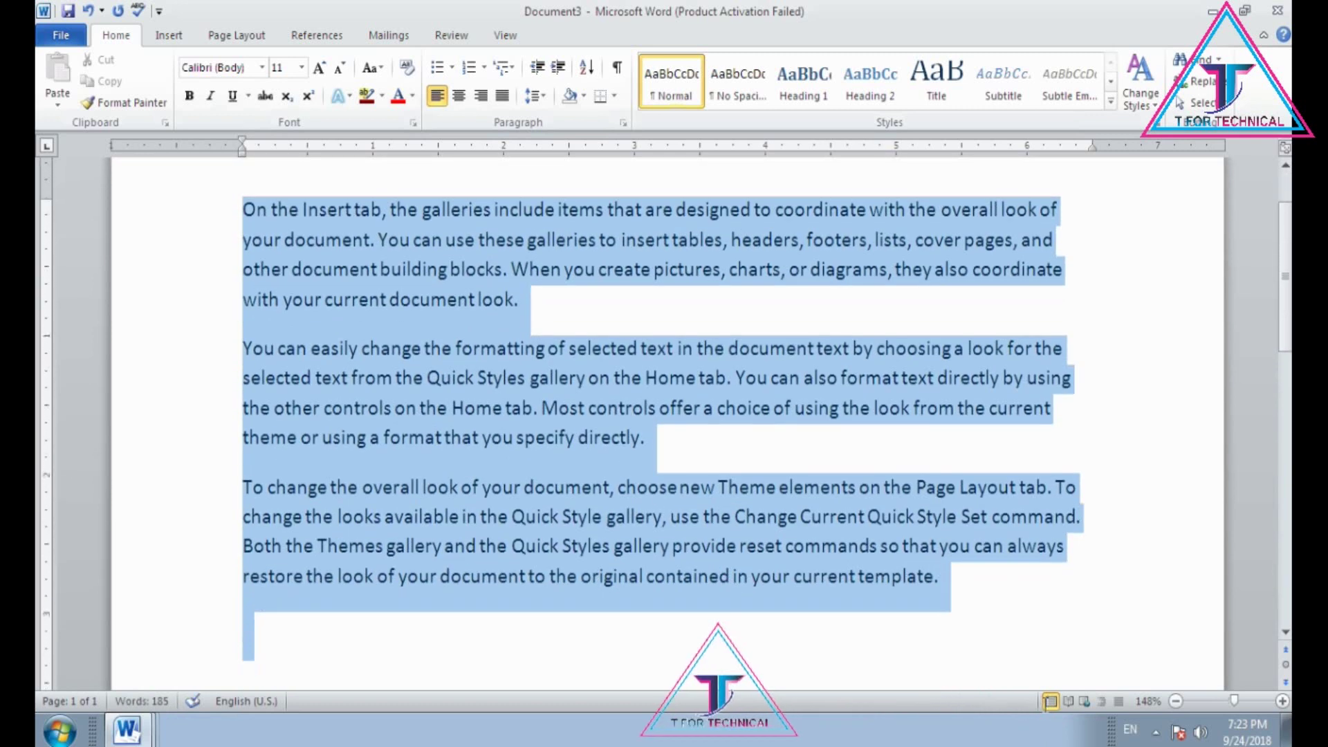
Select the paragraphs, try right, left and centre alignment, and finish with Justify
left_click_drag(242, 334, 1004, 427)
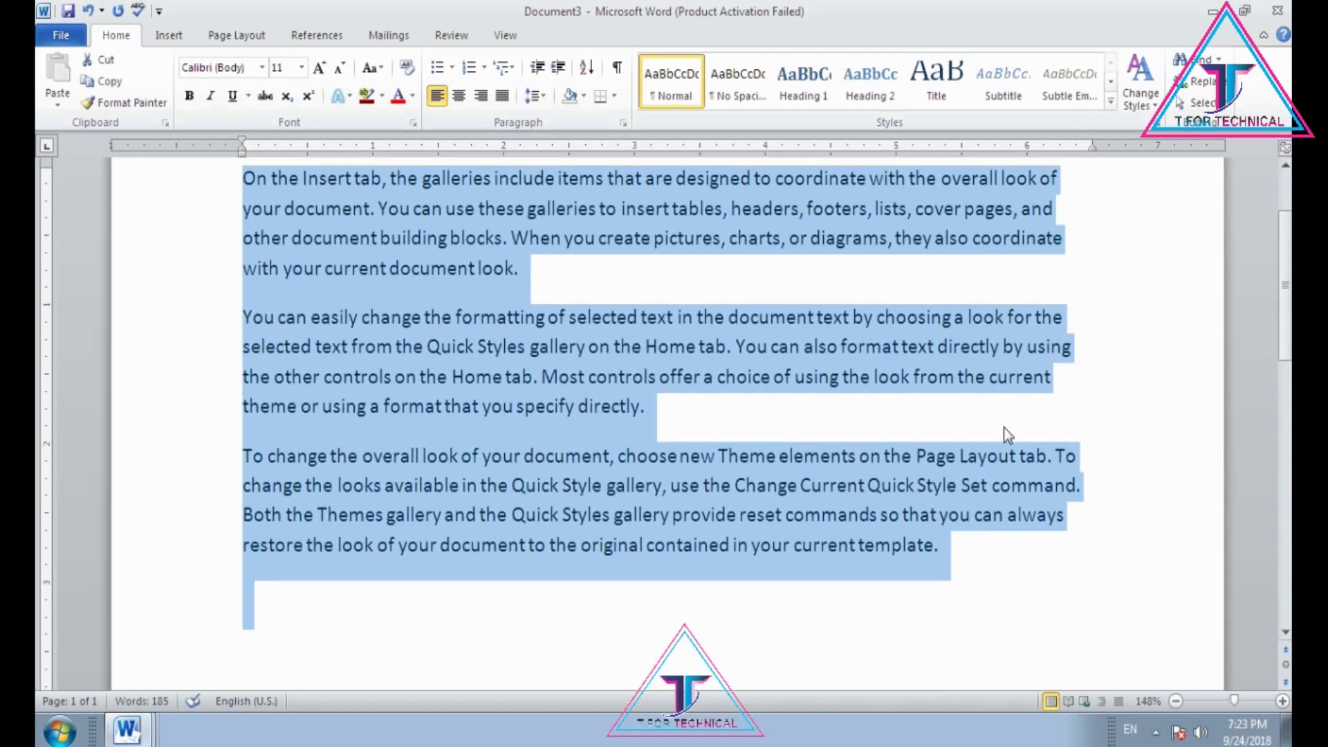
key("ctrl+j")
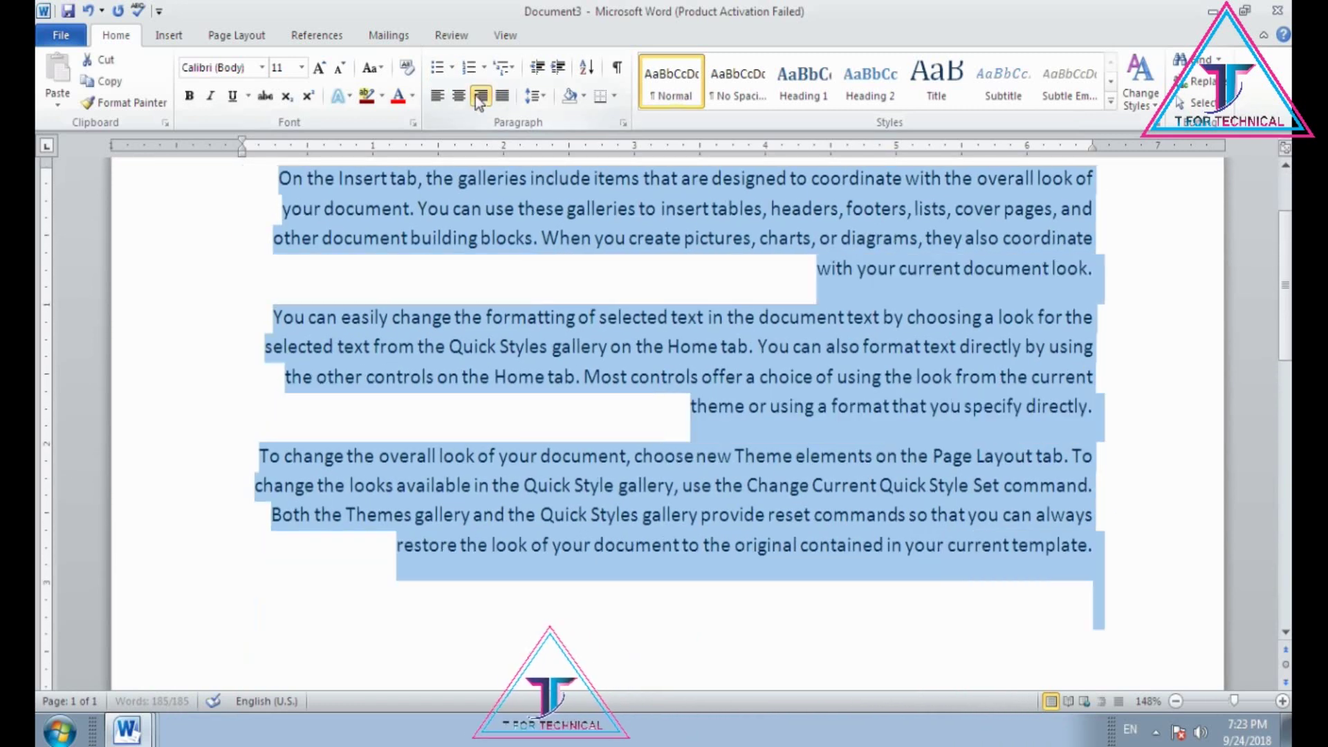
key("ctrl+r")
left_click(445, 101)
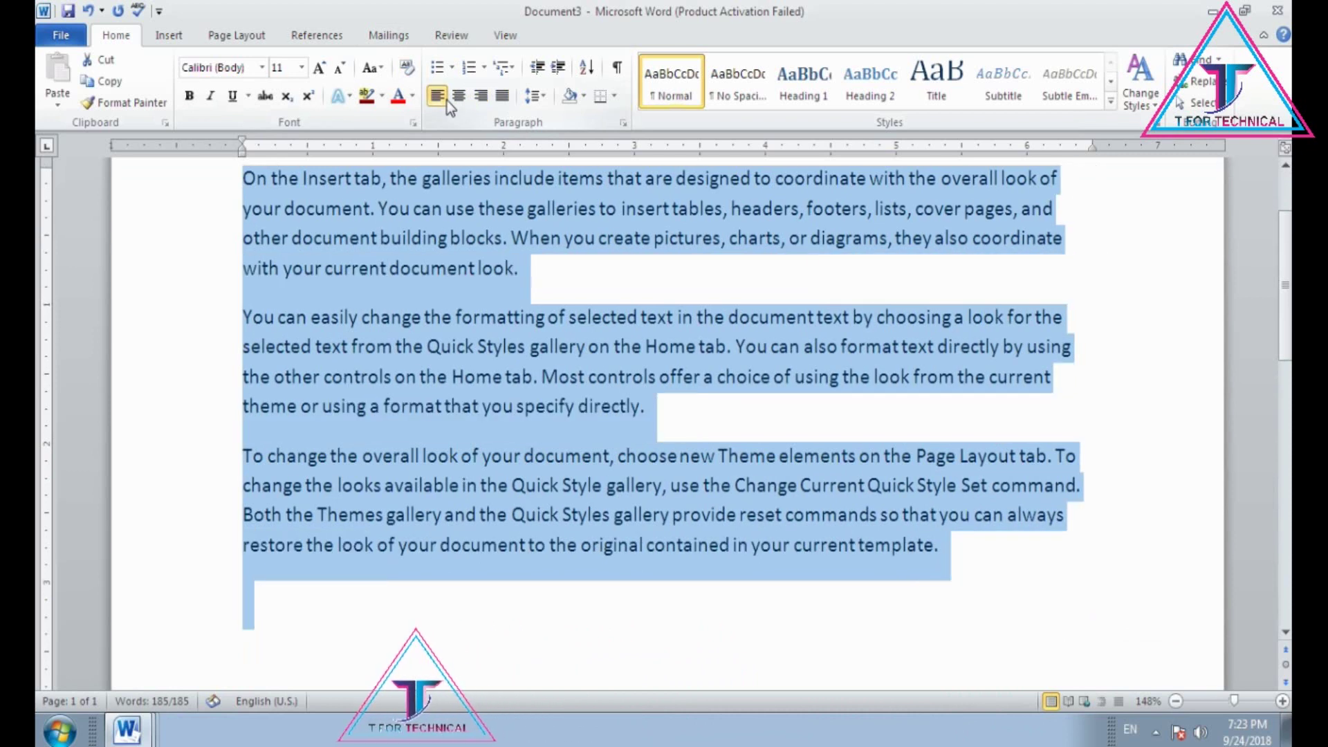
left_click(457, 100)
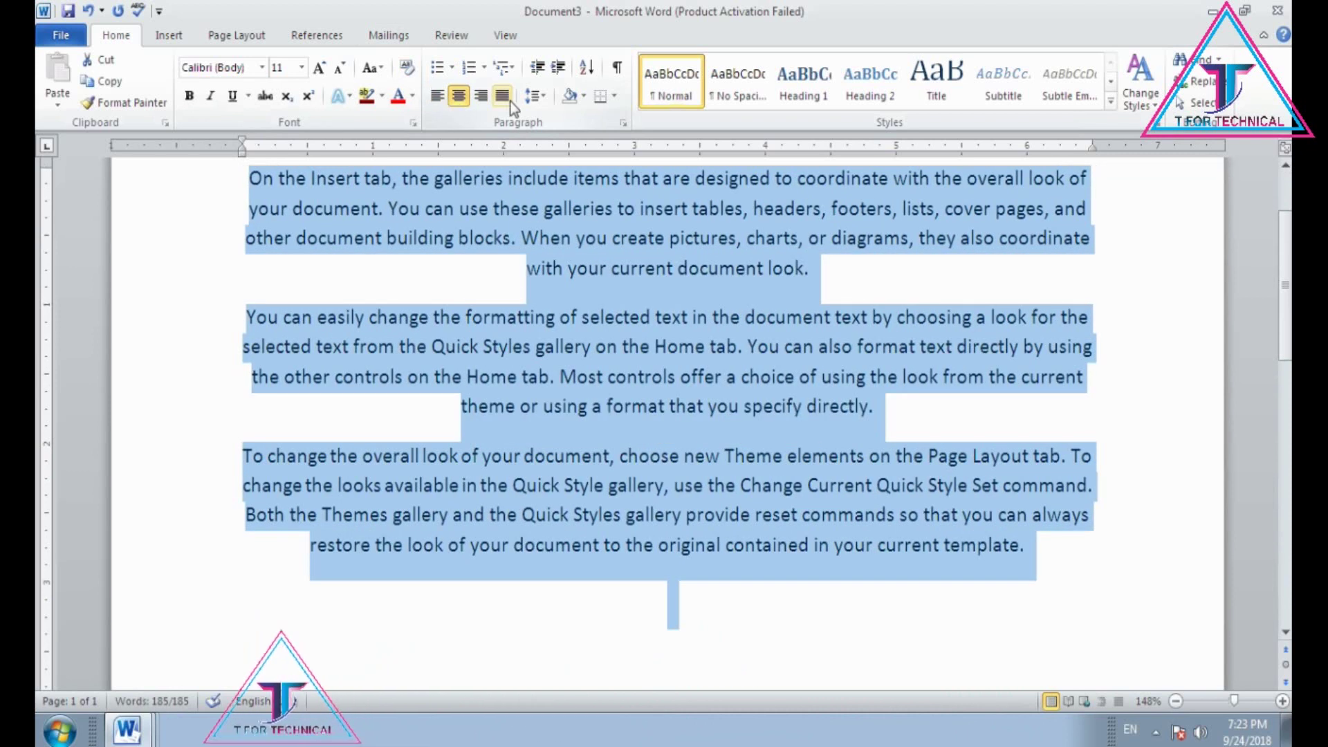
left_click(511, 102)
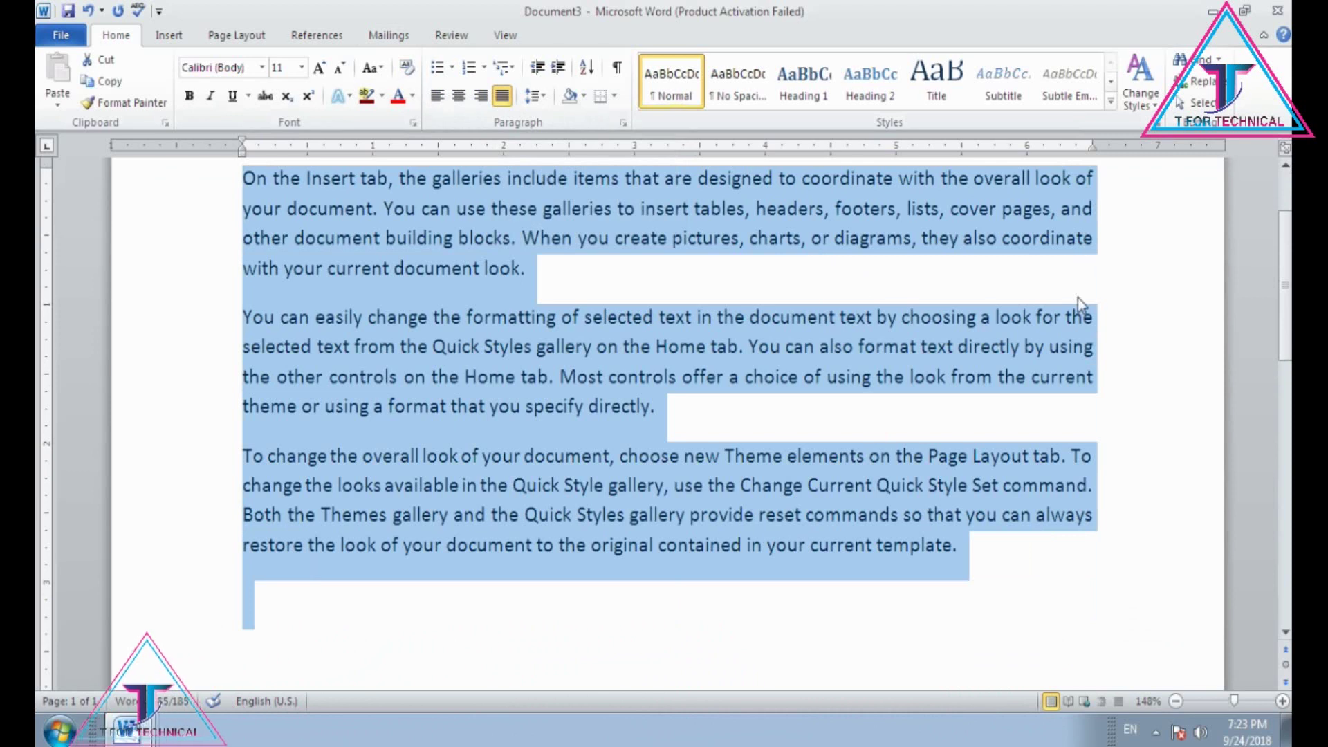
scroll(1089, 419, "up", 2)
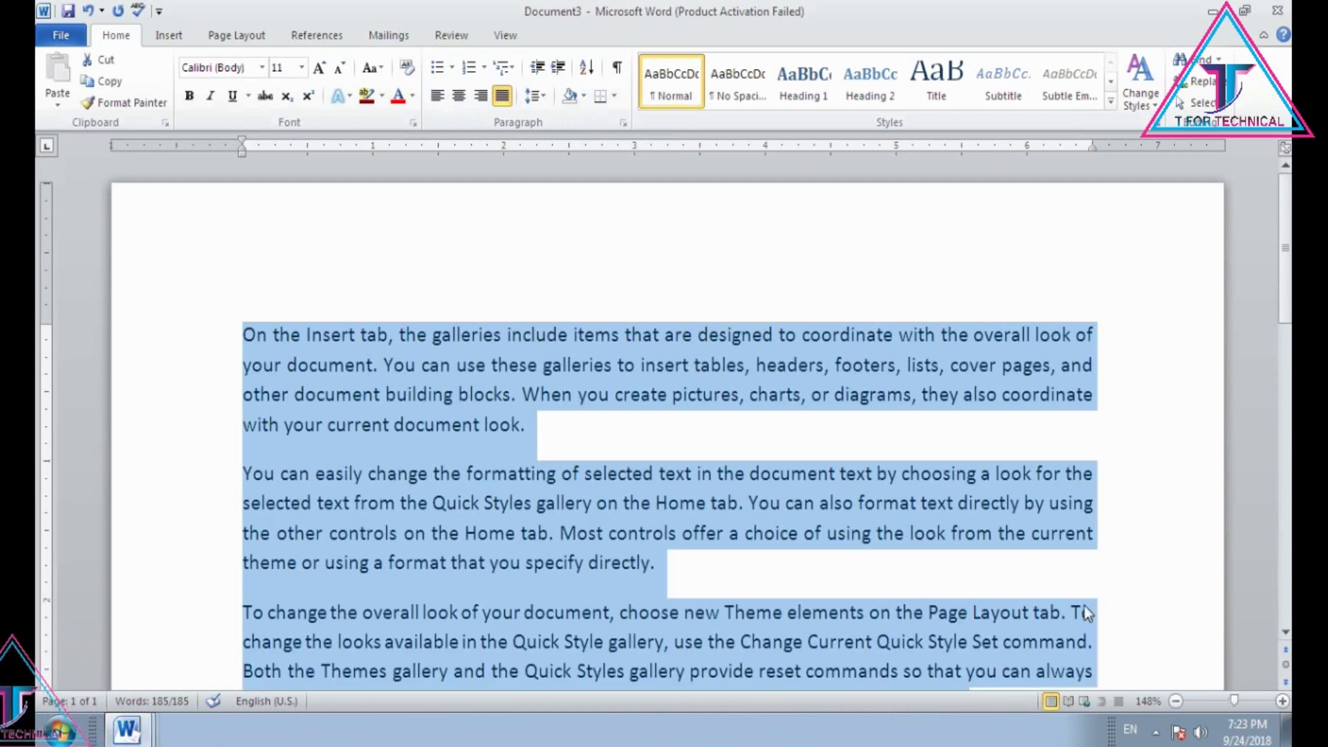
scroll(651, 488, "down", 1)
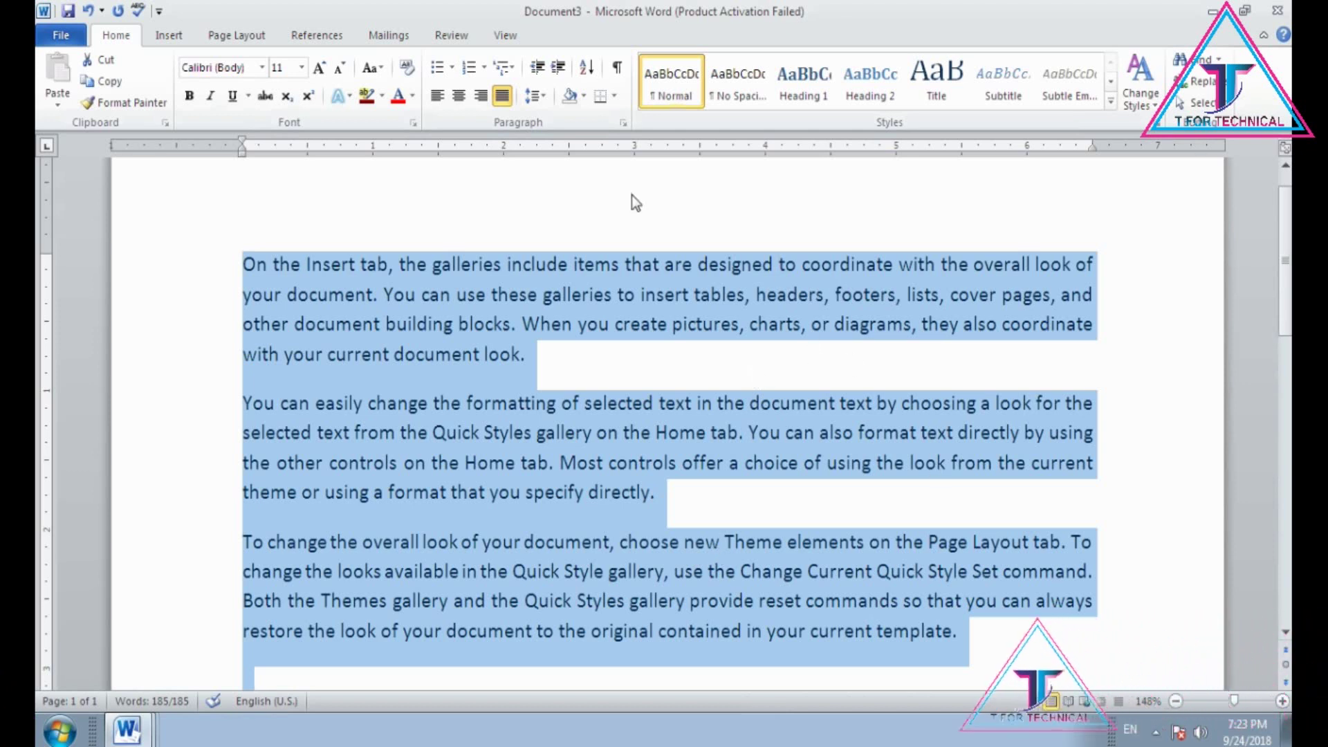
Apply 1.0 line spacing and remove the space after each paragraph
left_click(527, 95)
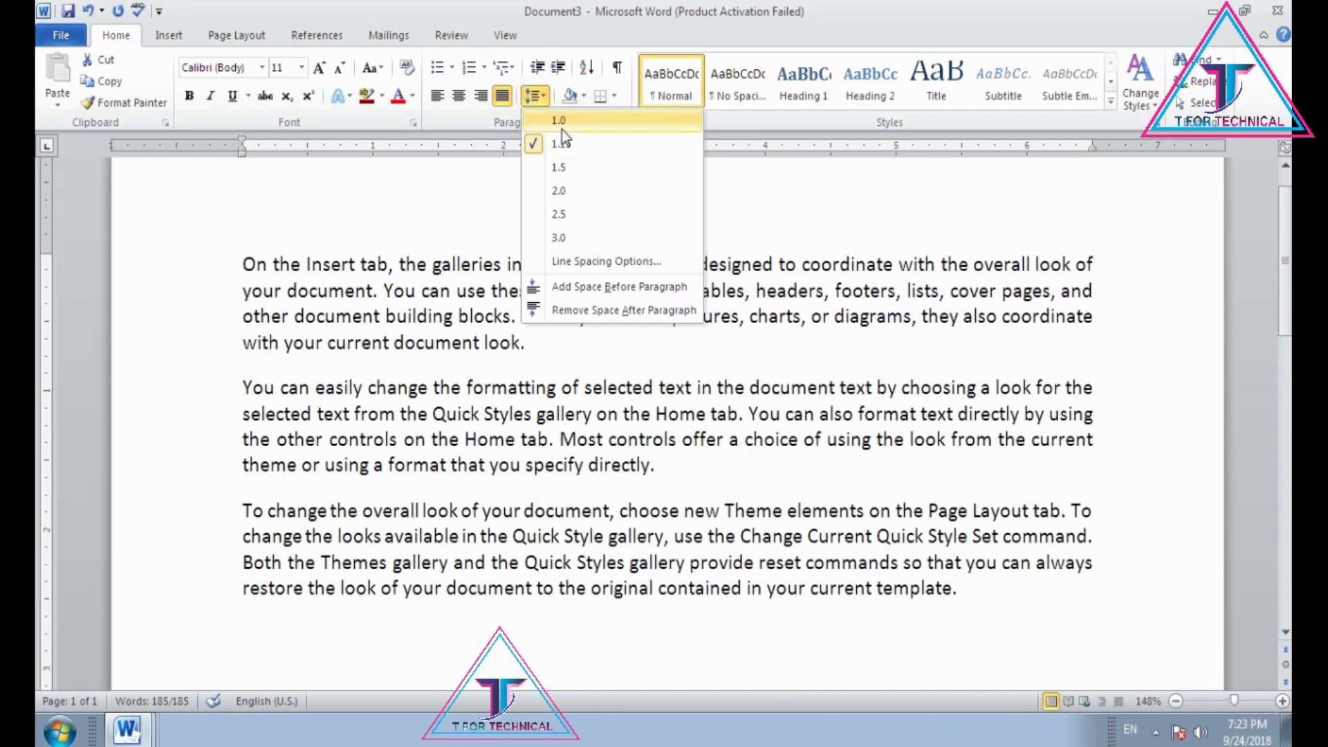
left_click(562, 128)
left_click(537, 96)
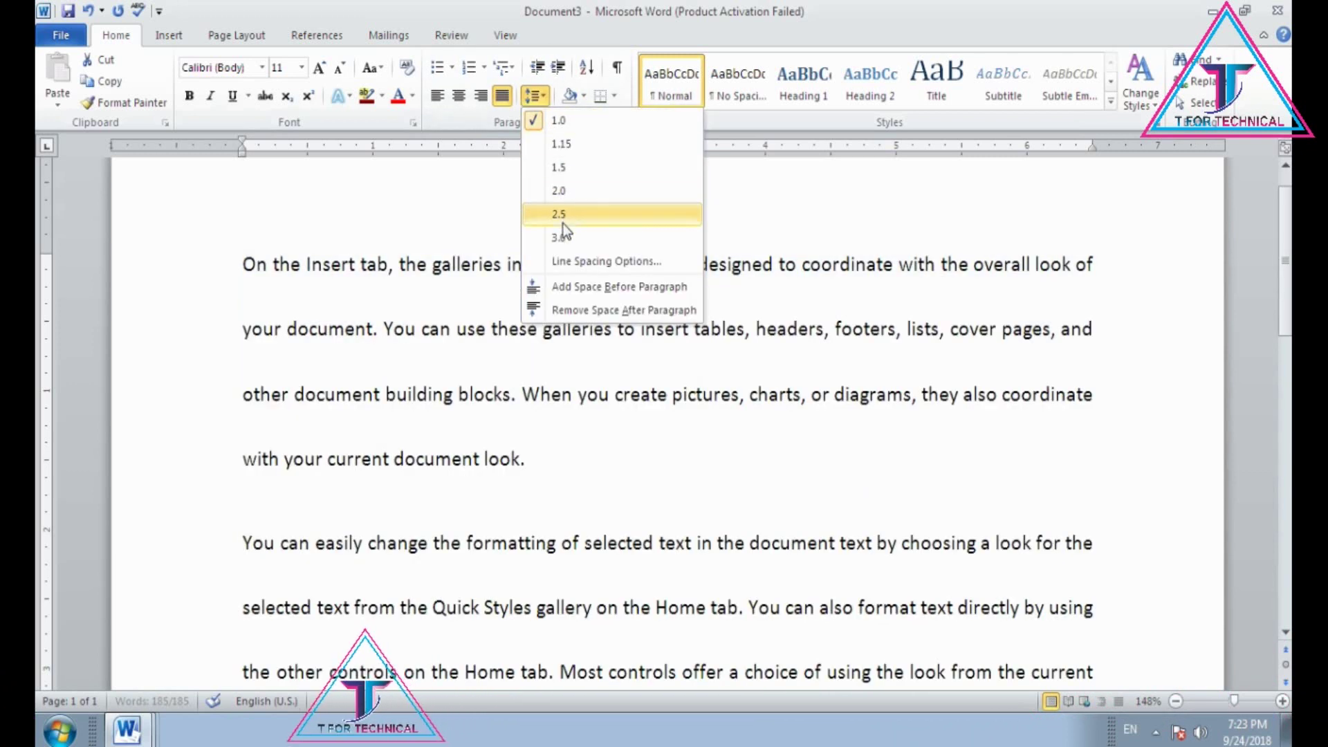
left_click(561, 121)
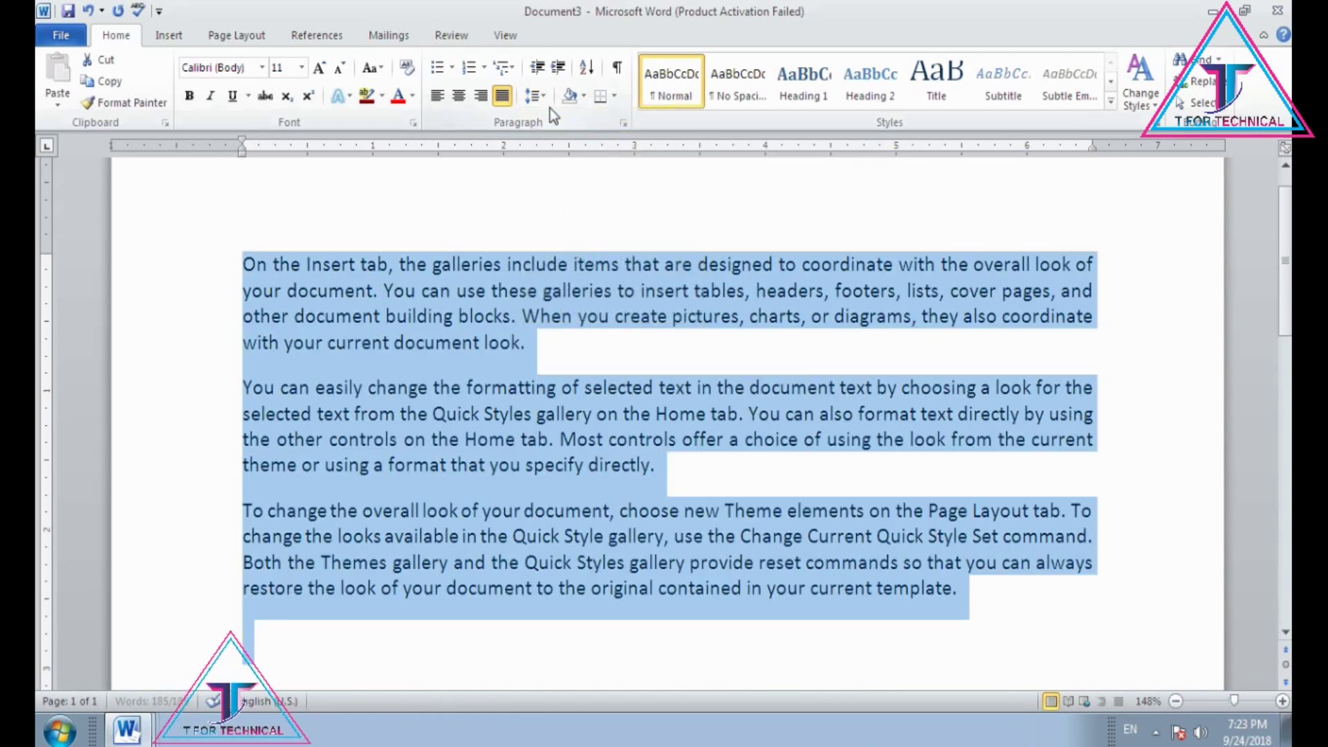
left_click(548, 104)
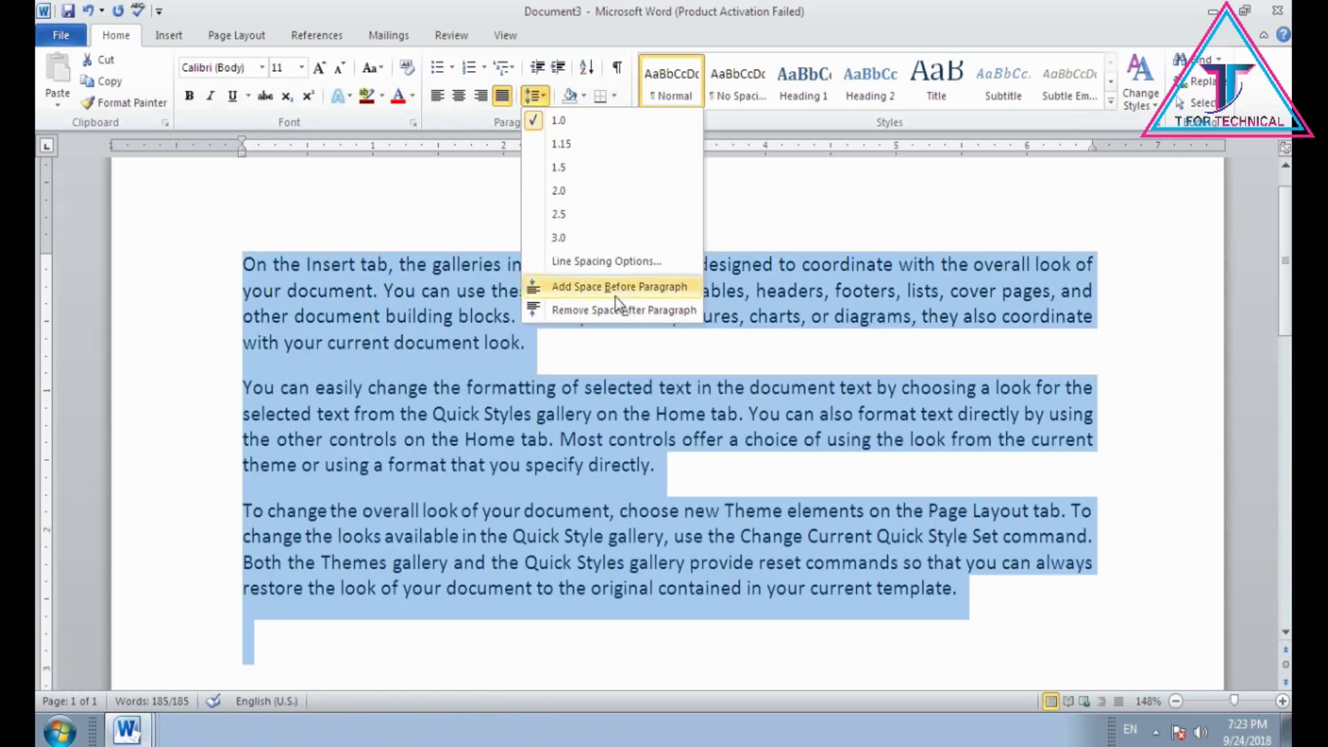
left_click(615, 311)
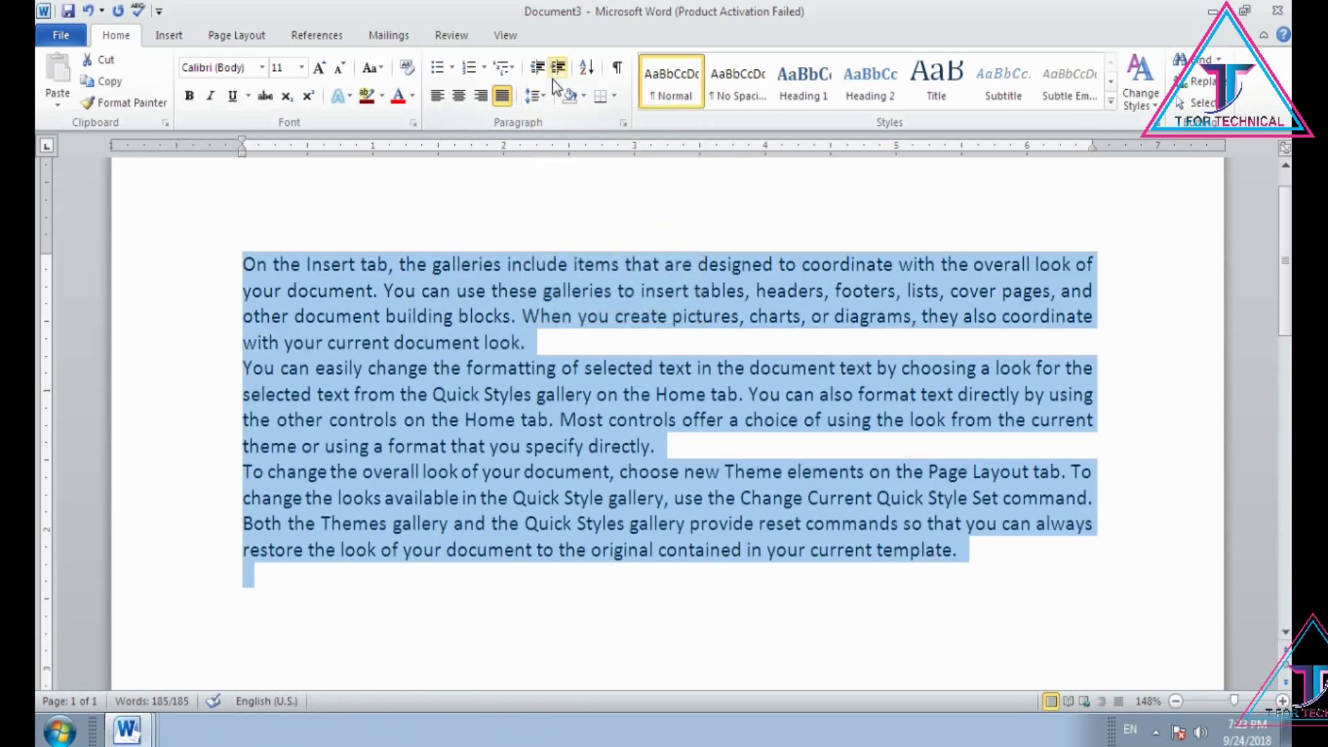
Try 3.0 line spacing, then set all the document text back to 1.0
left_click(537, 92)
left_click(626, 236)
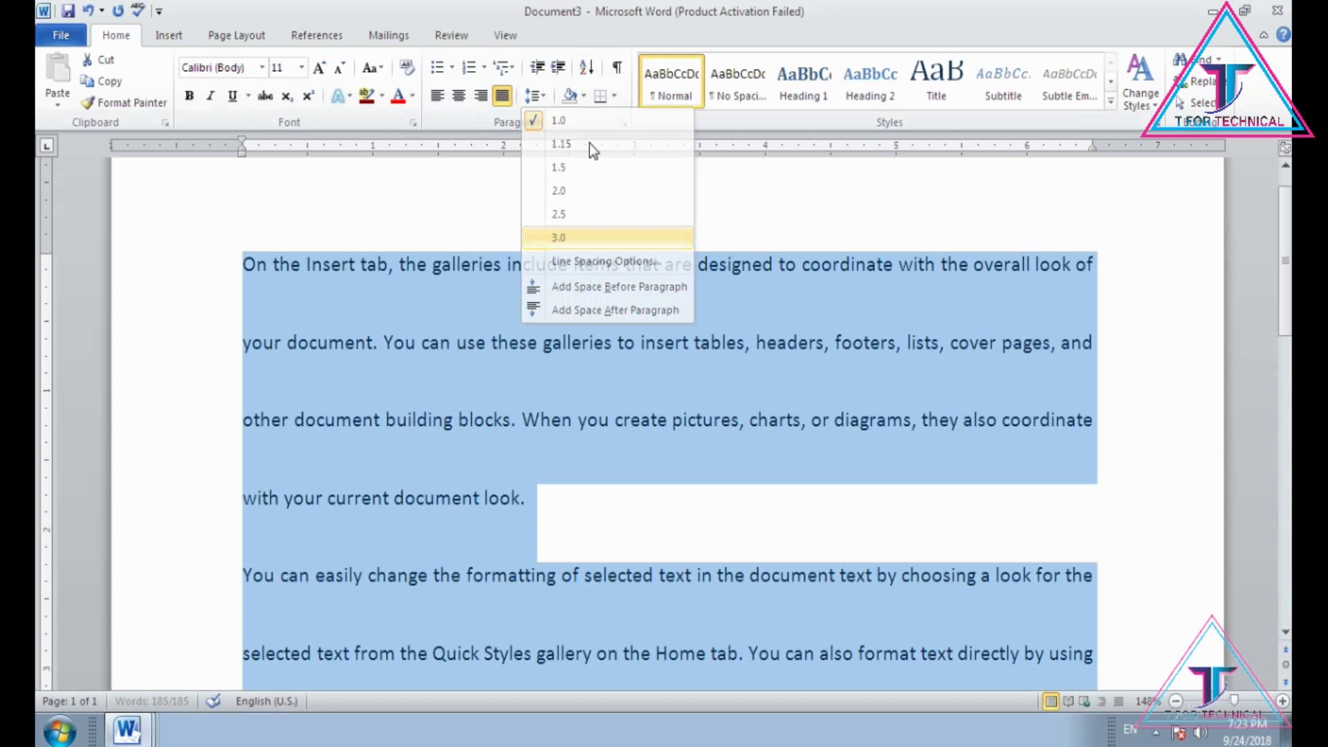
left_click(539, 104)
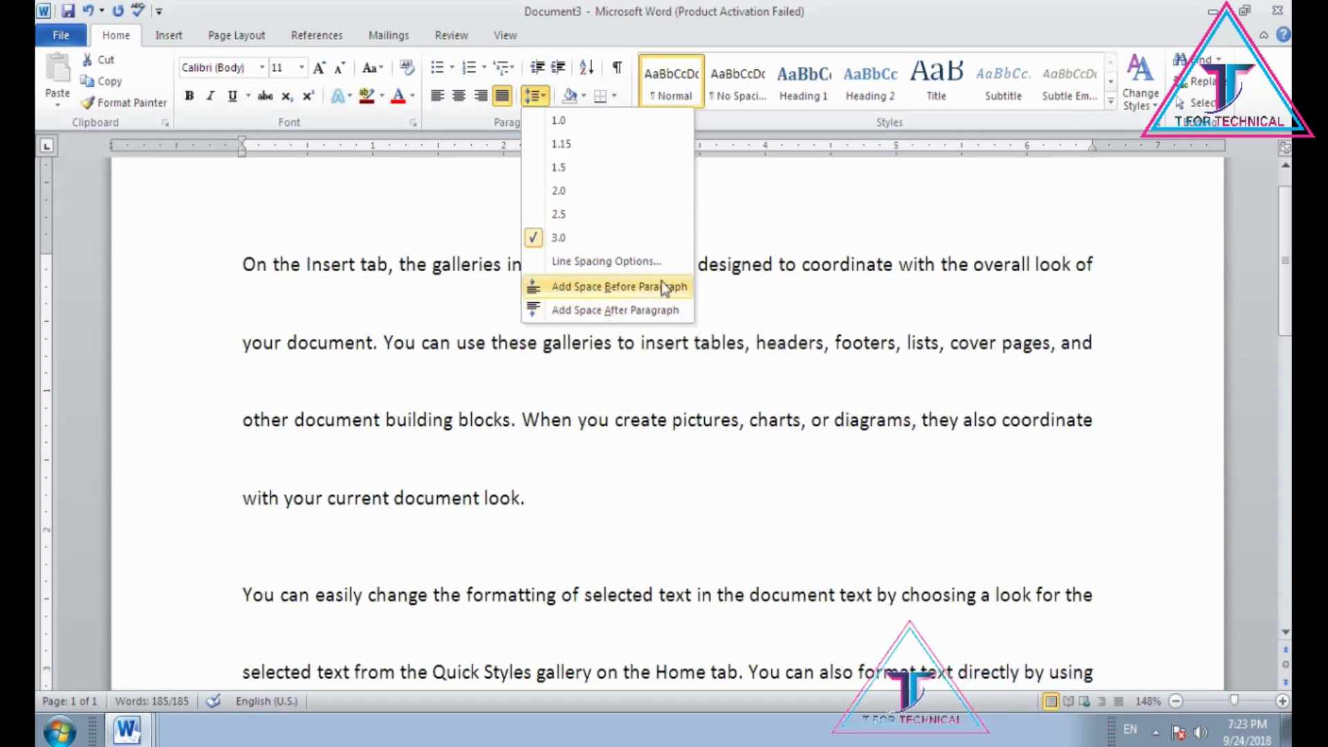
key("ctrl+a")
left_click(542, 114)
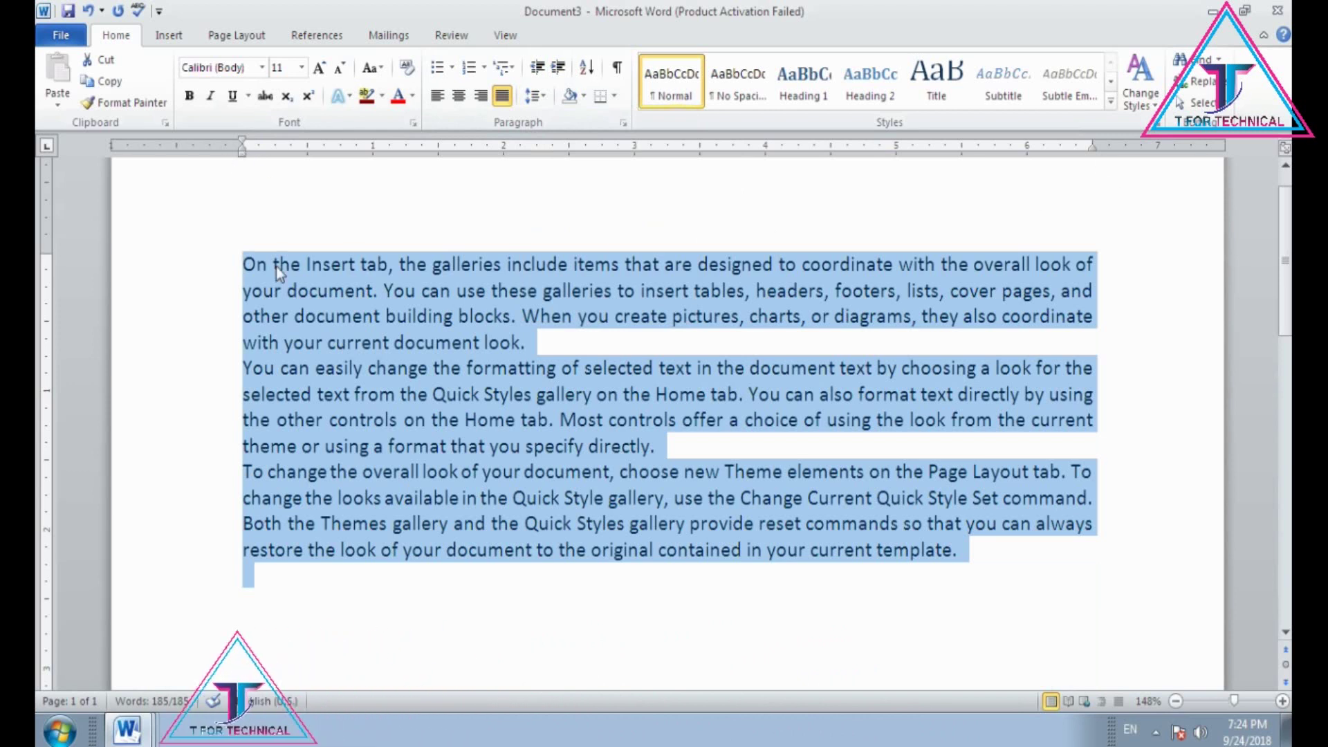
left_click(557, 69)
left_click(557, 69)
left_click(557, 69)
left_click(558, 69)
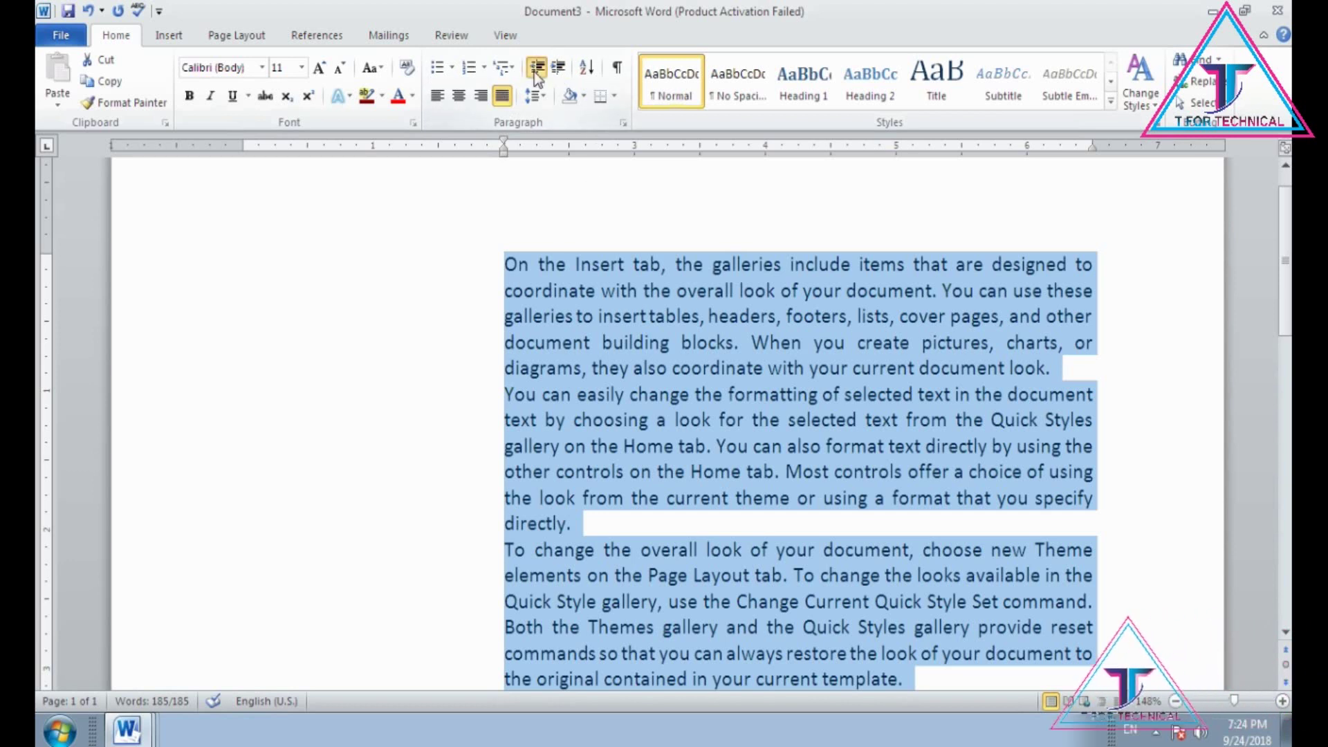
left_click(534, 72)
left_click(534, 72)
left_click(534, 72)
left_click(534, 72)
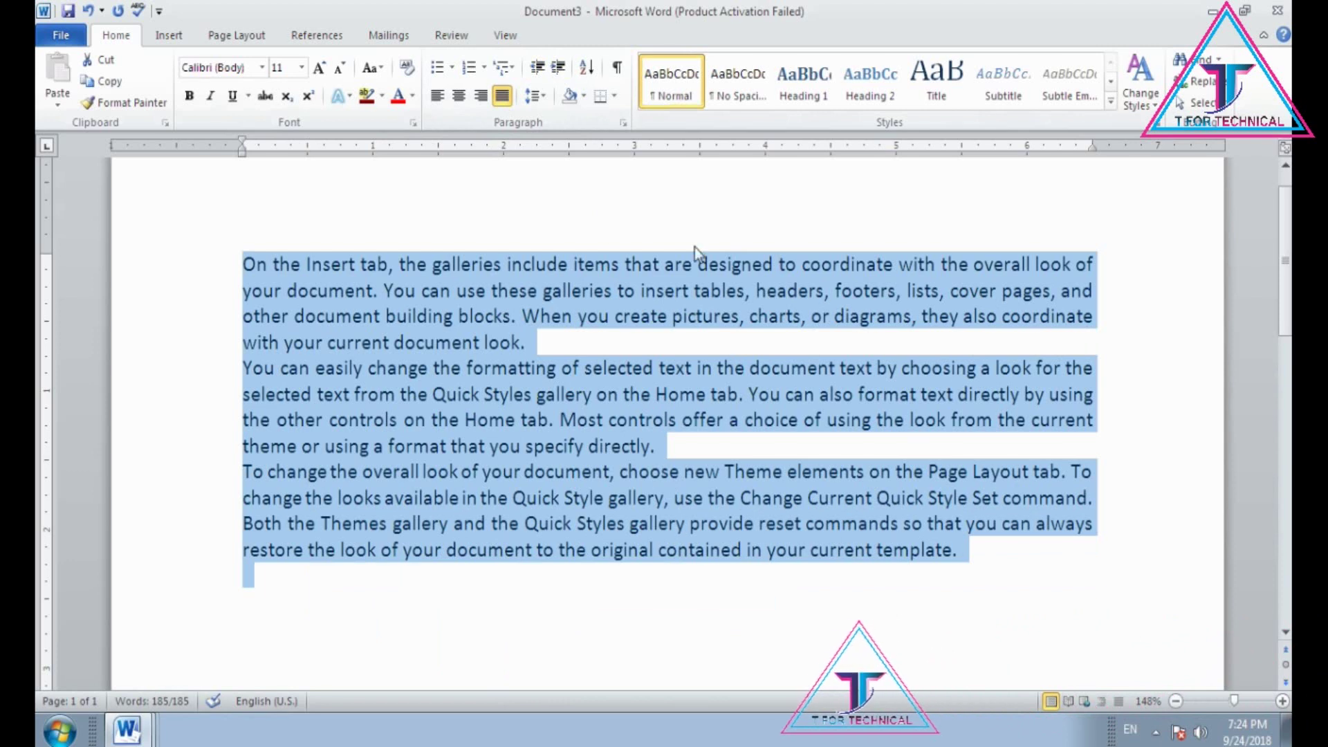
left_click(621, 69)
left_click(529, 342)
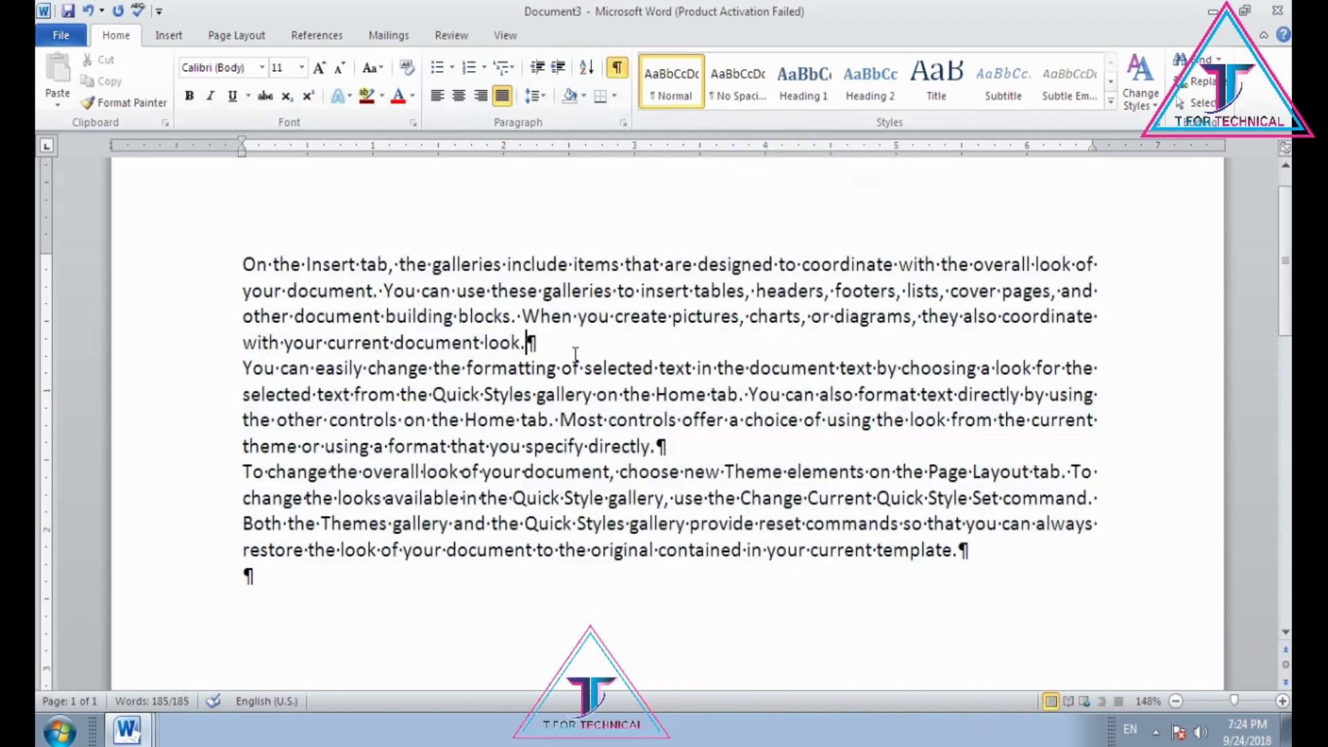
mouse_move(529, 343)
left_mouse_down()
mouse_move(401, 325)
mouse_move(244, 264)
left_mouse_up()
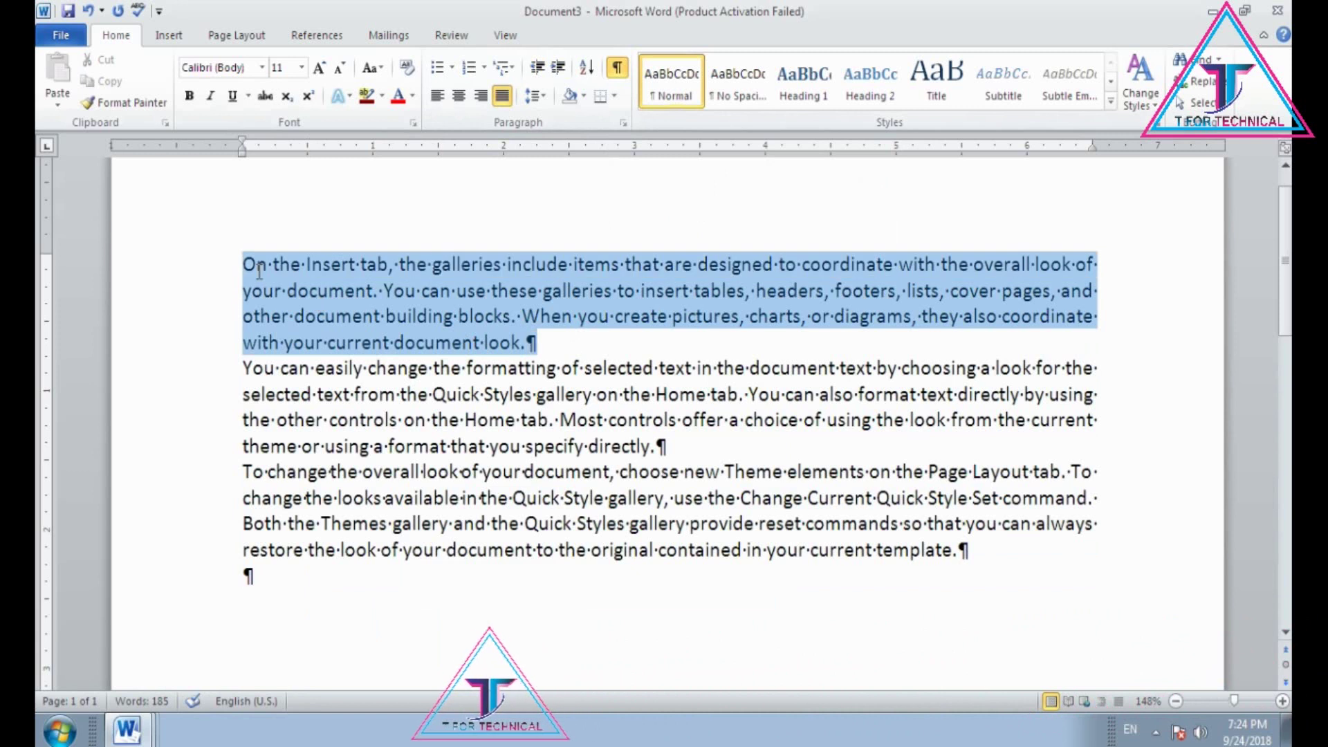
left_click(545, 349)
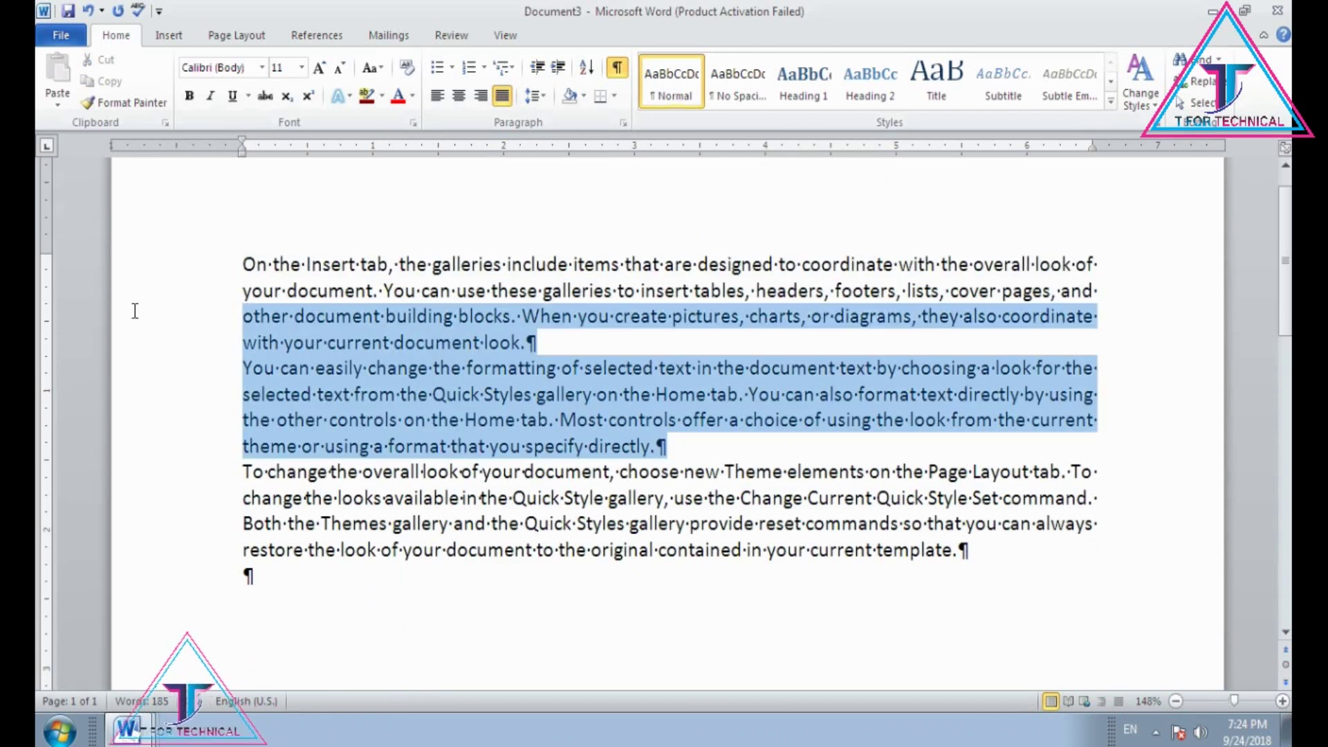
left_click_drag(675, 447, 184, 377)
mouse_move(1028, 579)
left_mouse_down()
mouse_move(208, 431)
mouse_move(208, 465)
left_mouse_up()
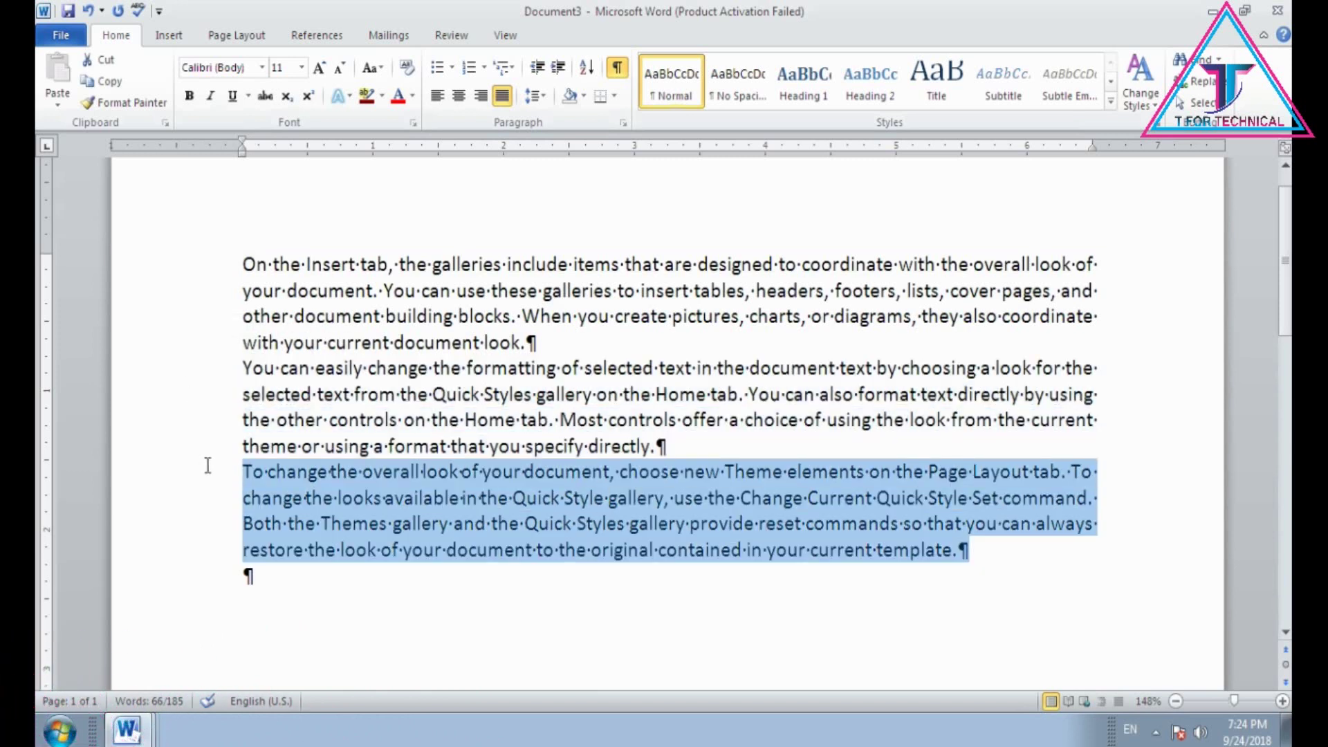
left_click(979, 550)
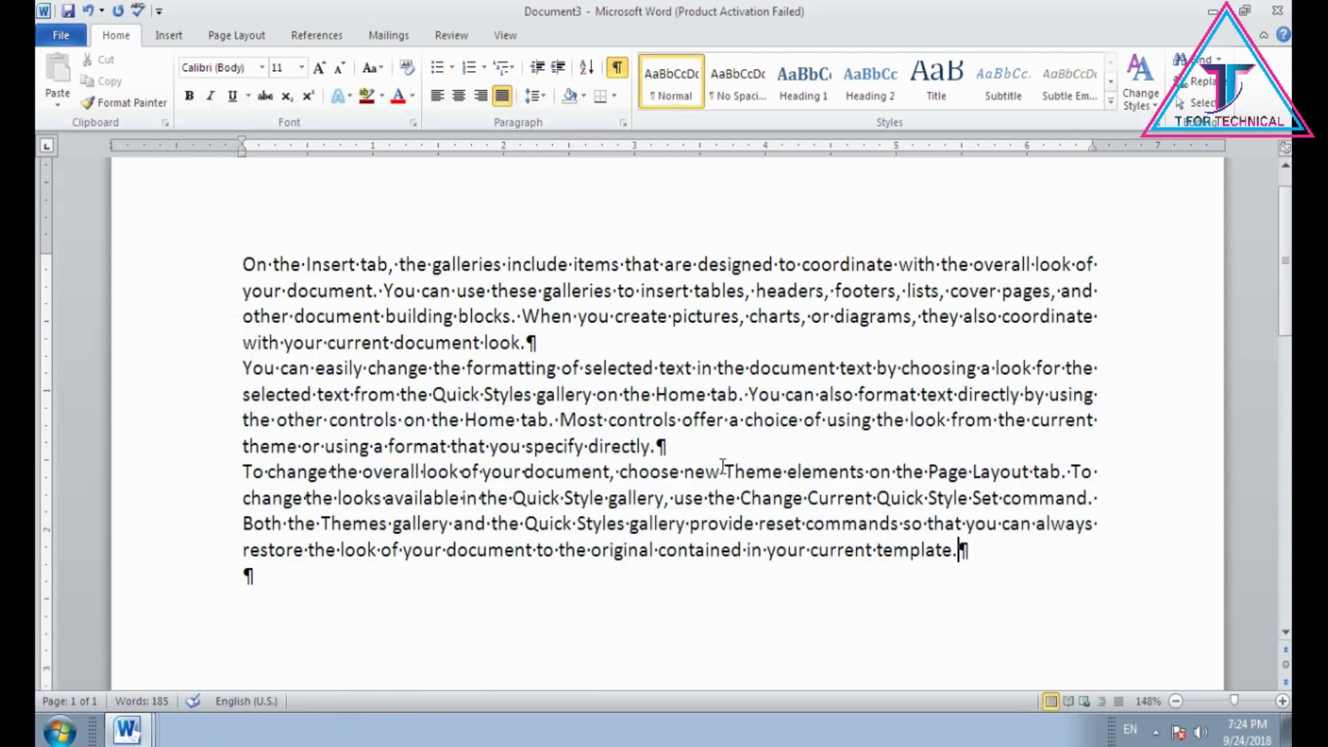
left_click_drag(1024, 589, 562, 339)
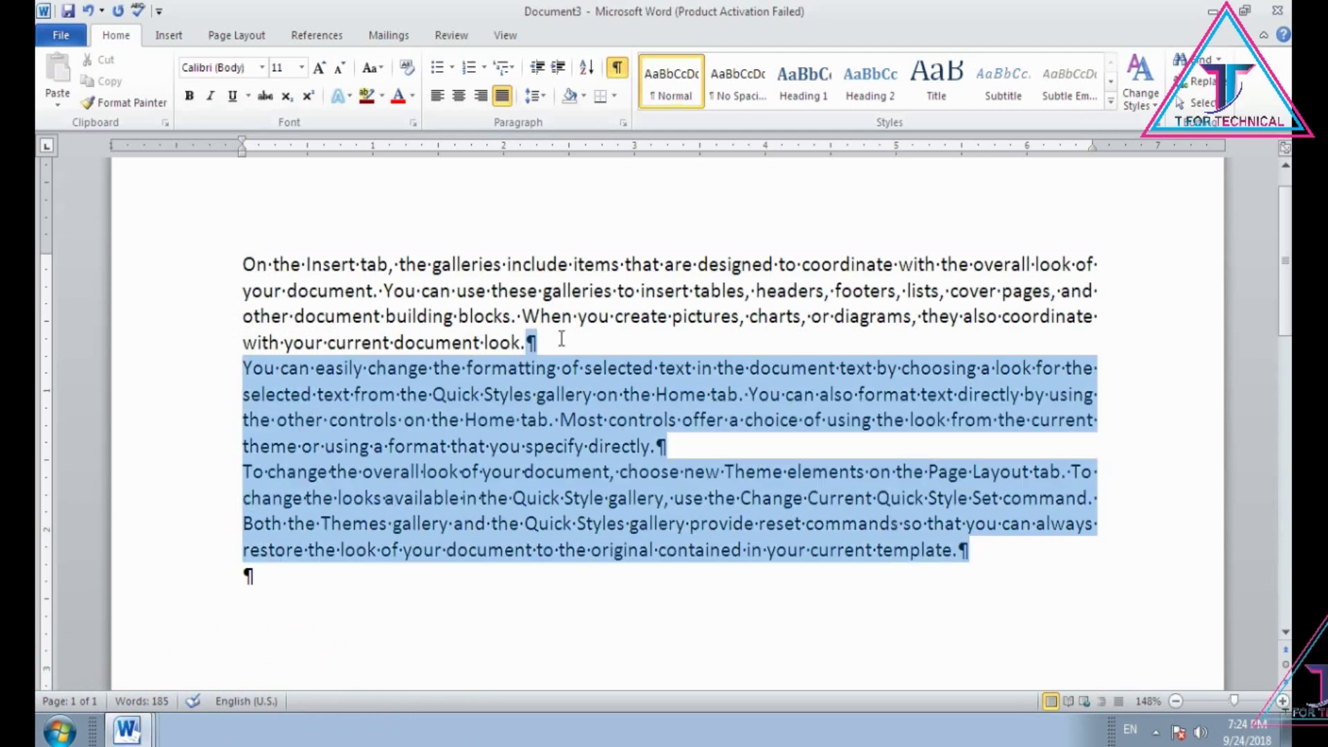
left_click(288, 579)
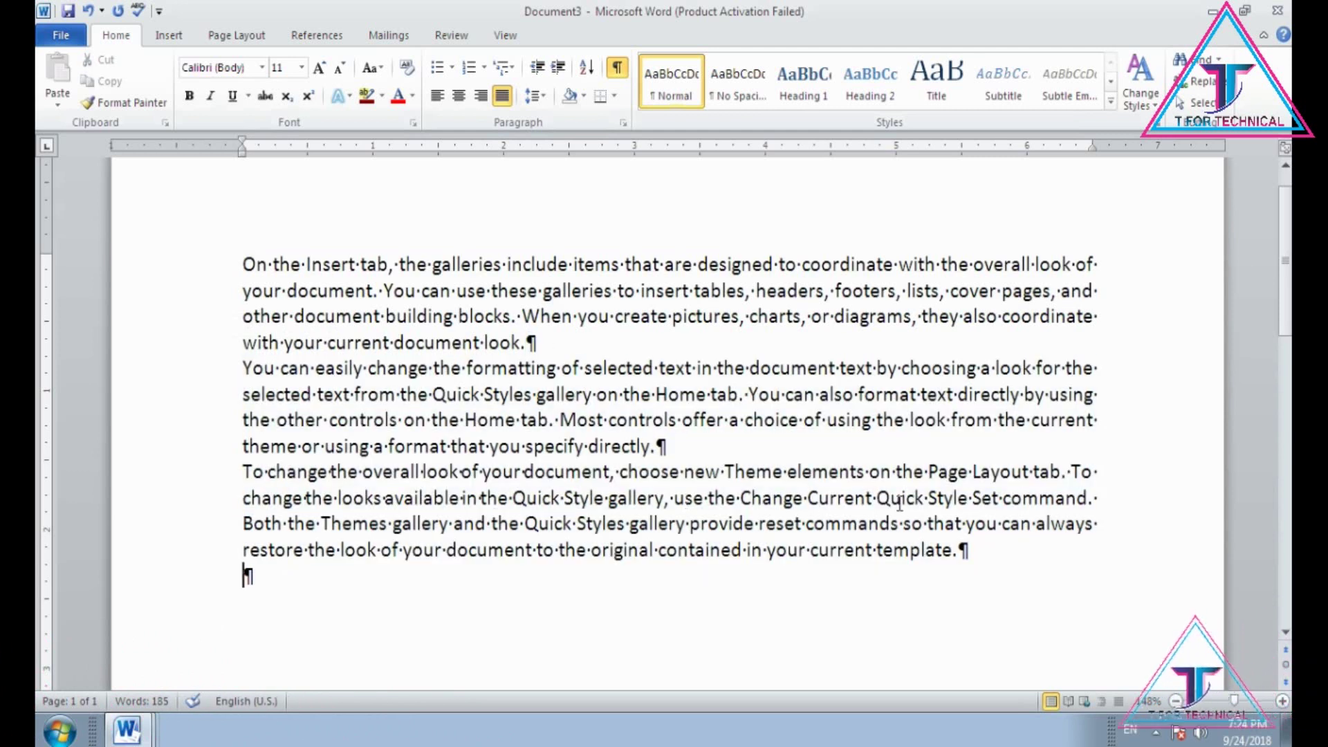
left_click(617, 67)
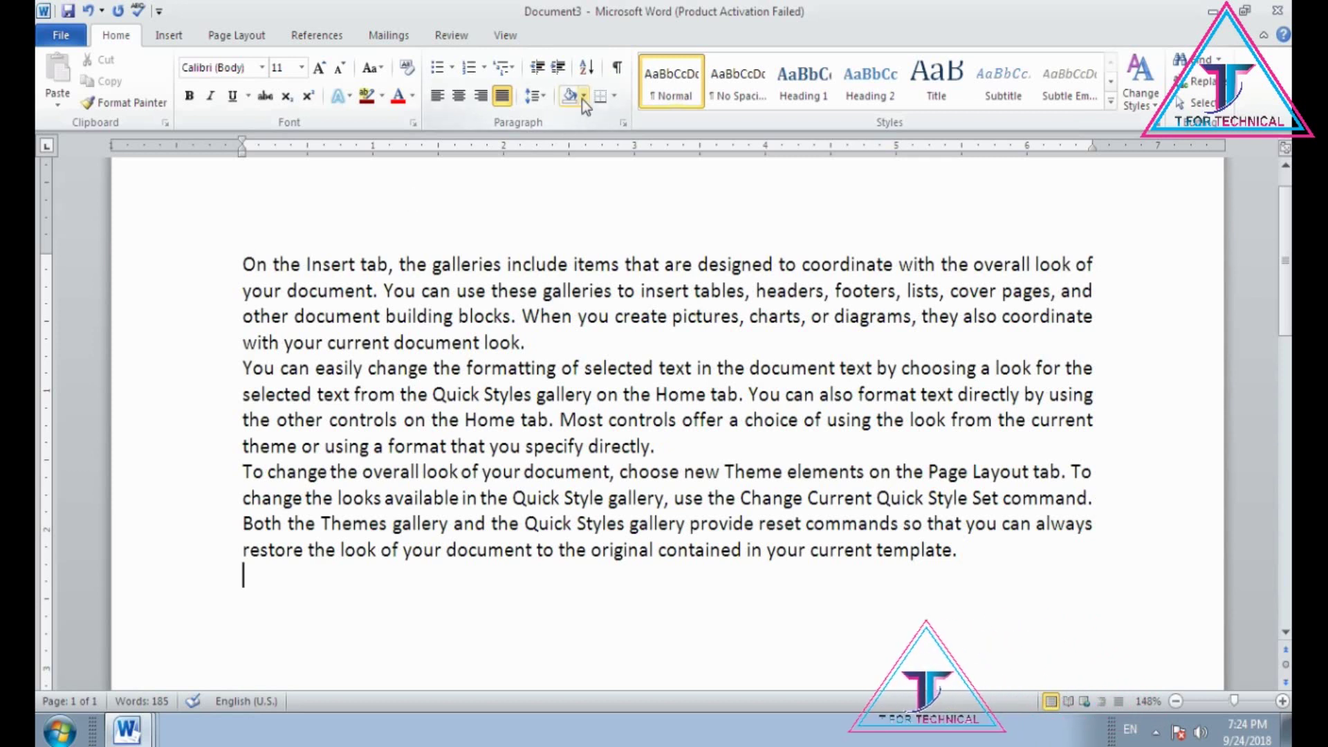
Shade the first paragraph blue, the second light green and the third yellow
left_click(510, 290)
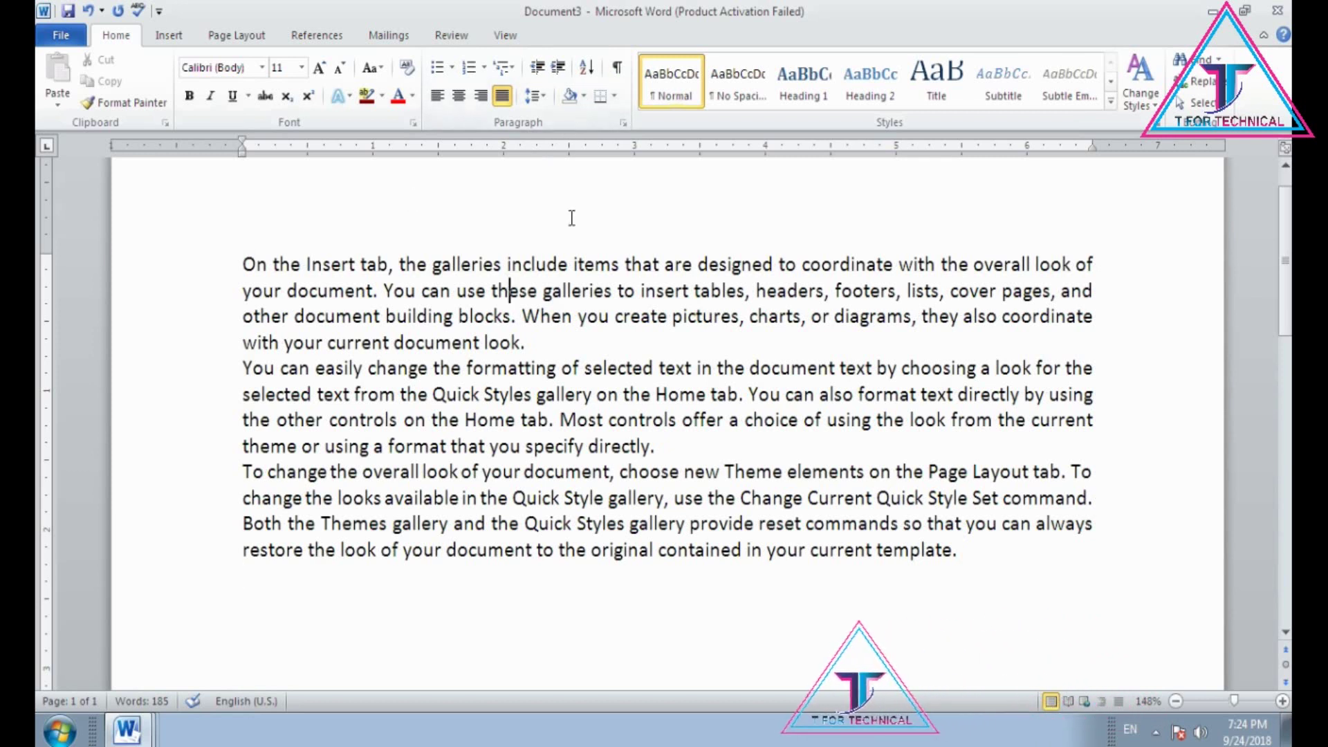
left_click(583, 95)
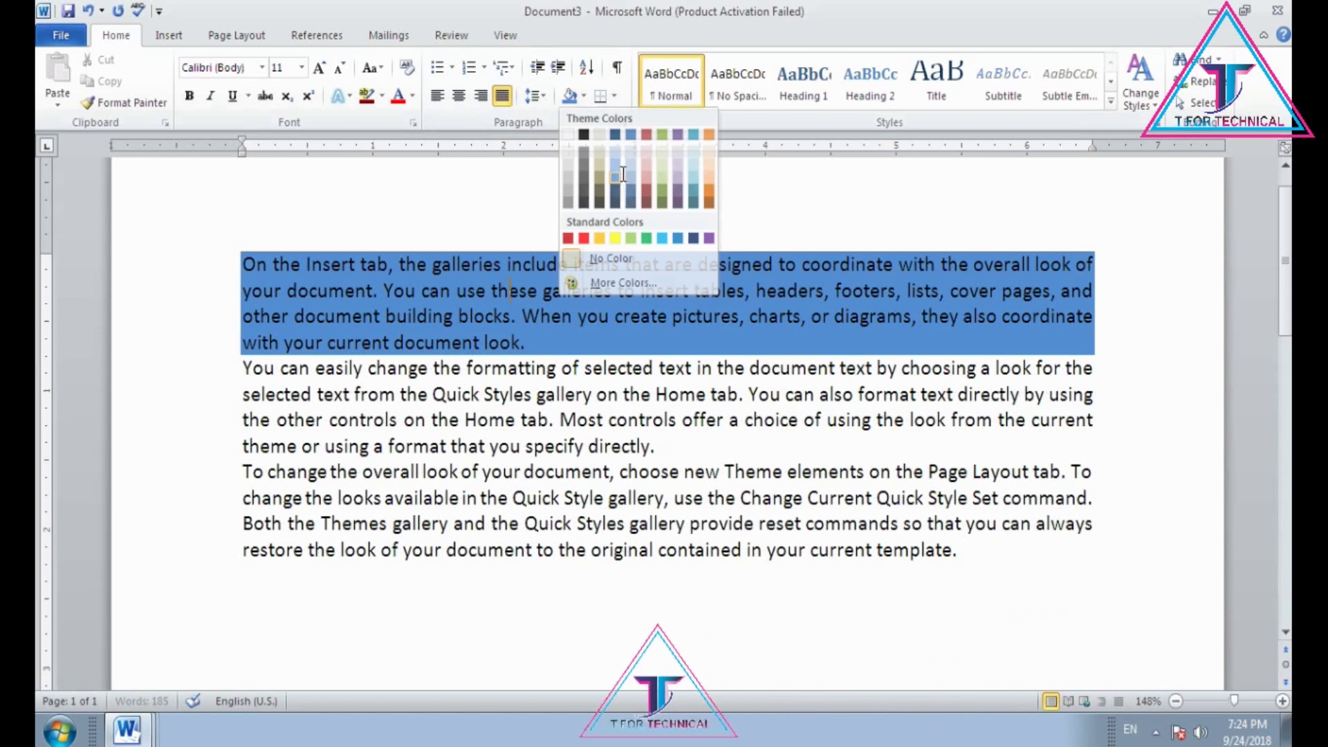
left_click(621, 173)
left_click(628, 420)
left_click(584, 95)
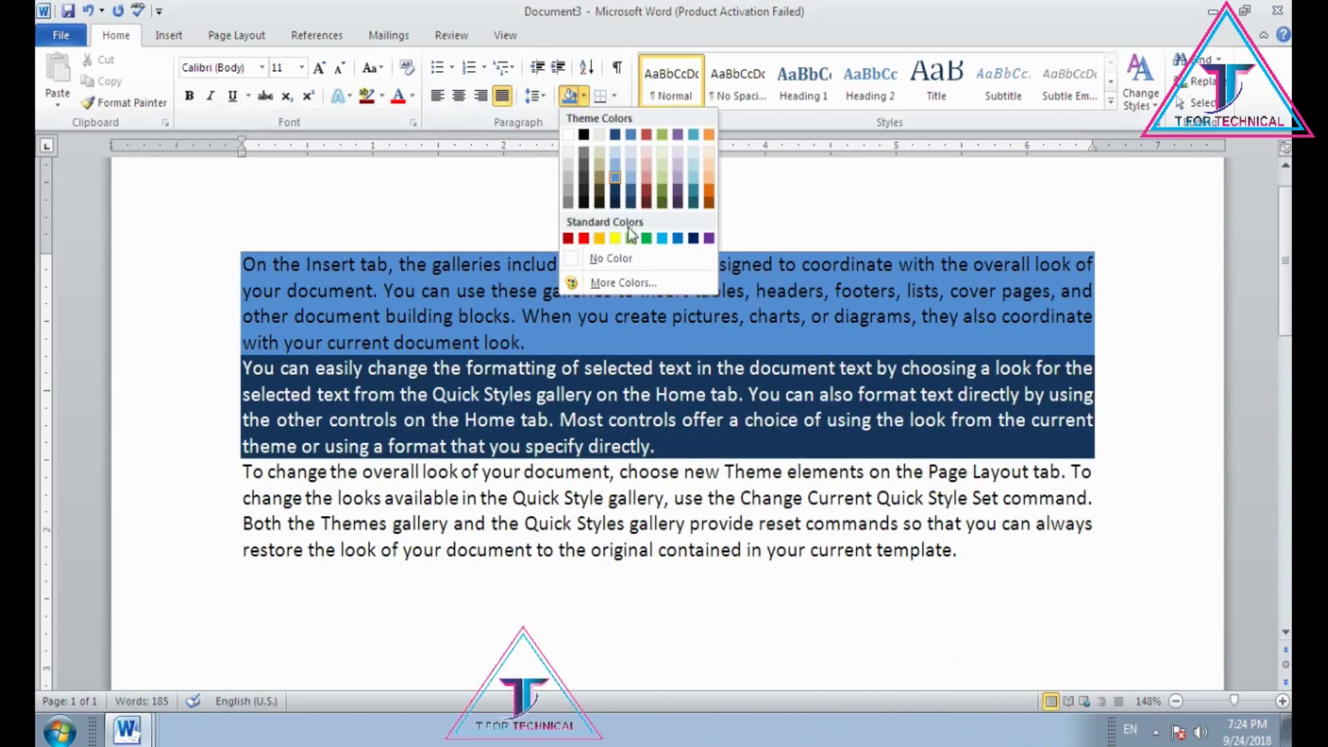
left_click(632, 238)
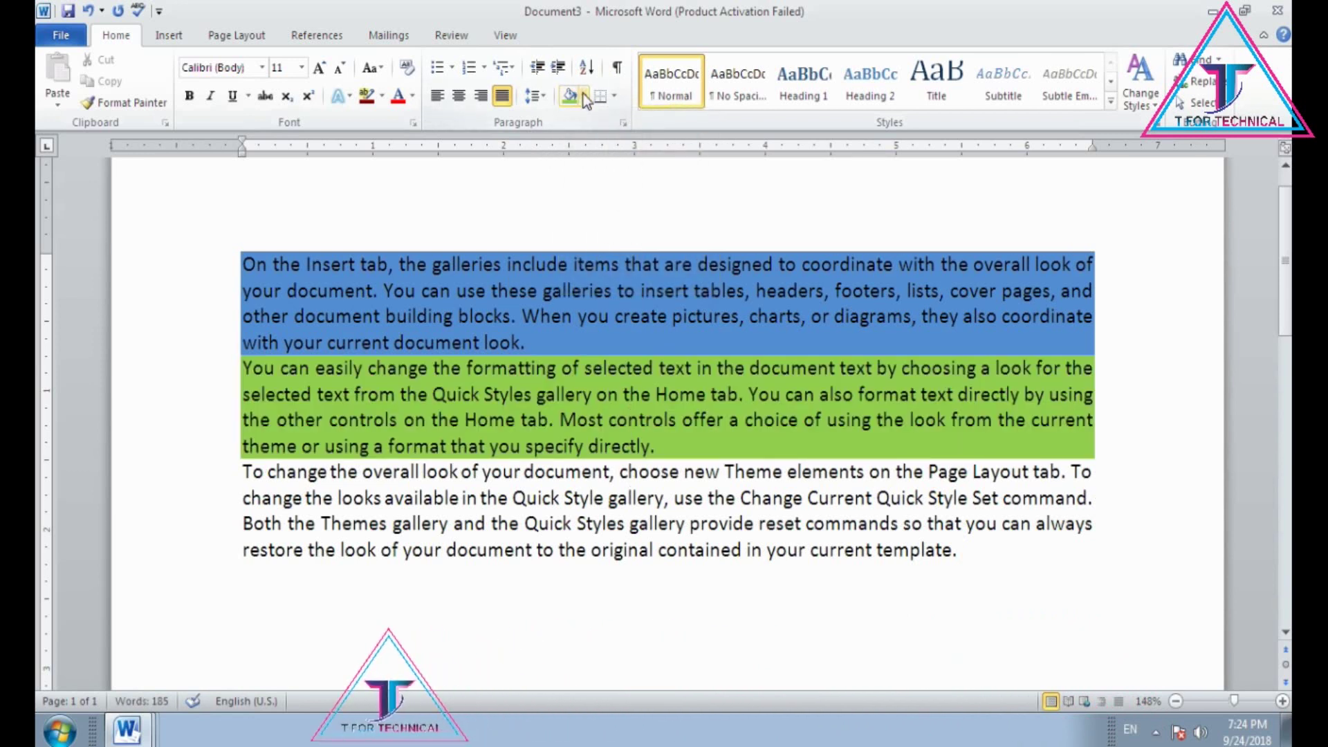
left_click(583, 95)
left_click(616, 239)
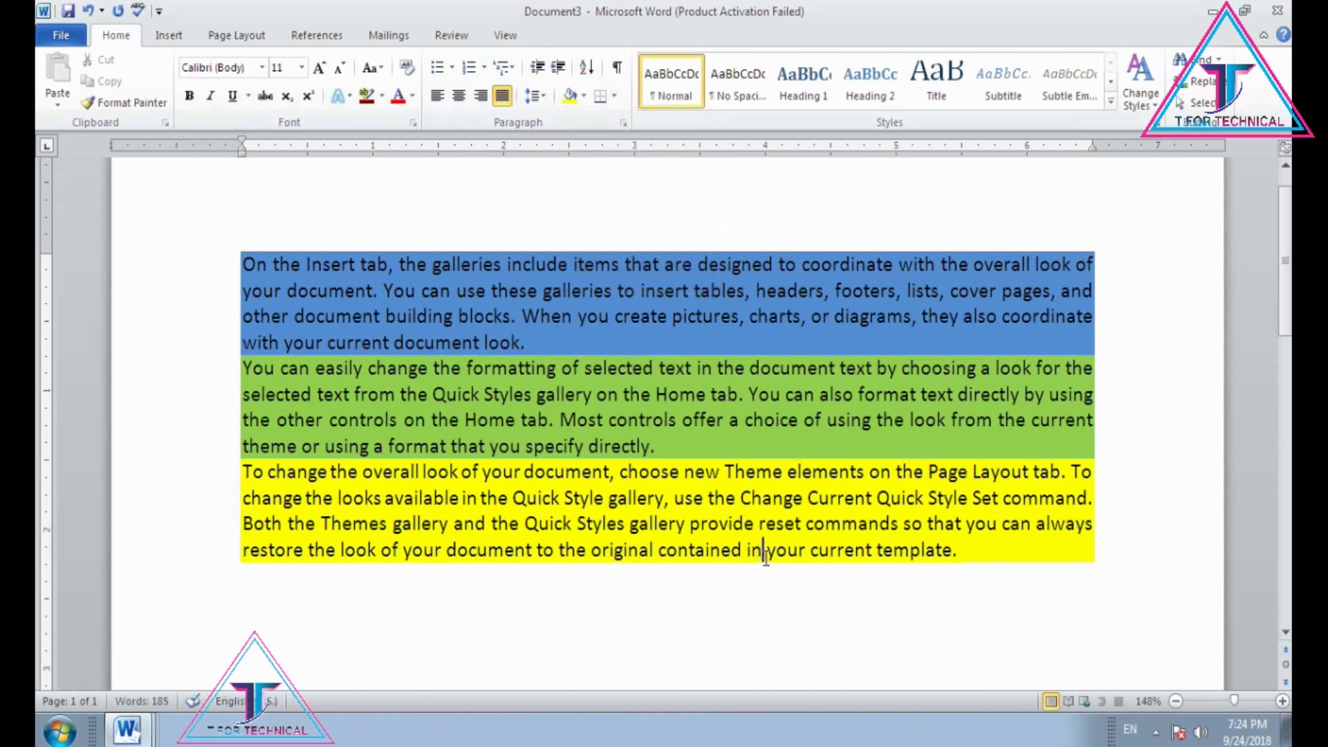
Select all three paragraphs and set their shading to No Color
left_click_drag(766, 558, 242, 263)
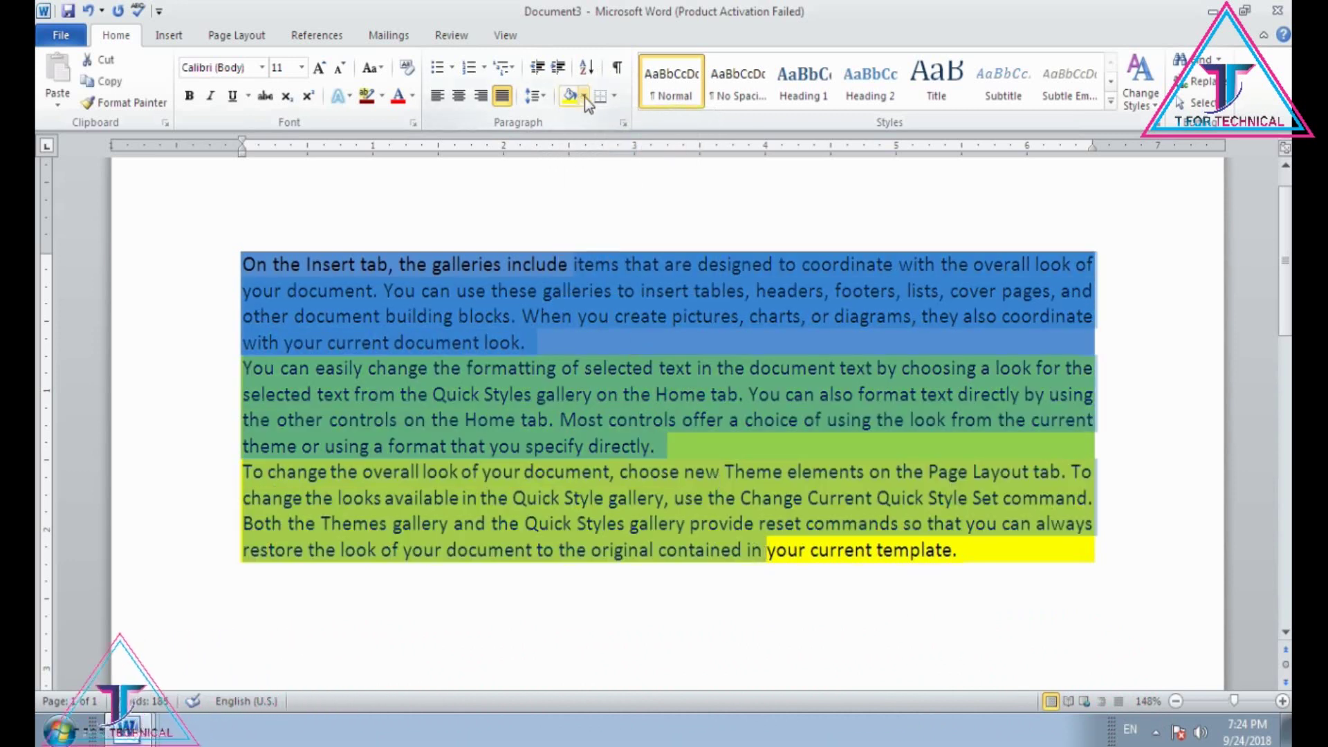
left_click(584, 97)
left_click(633, 255)
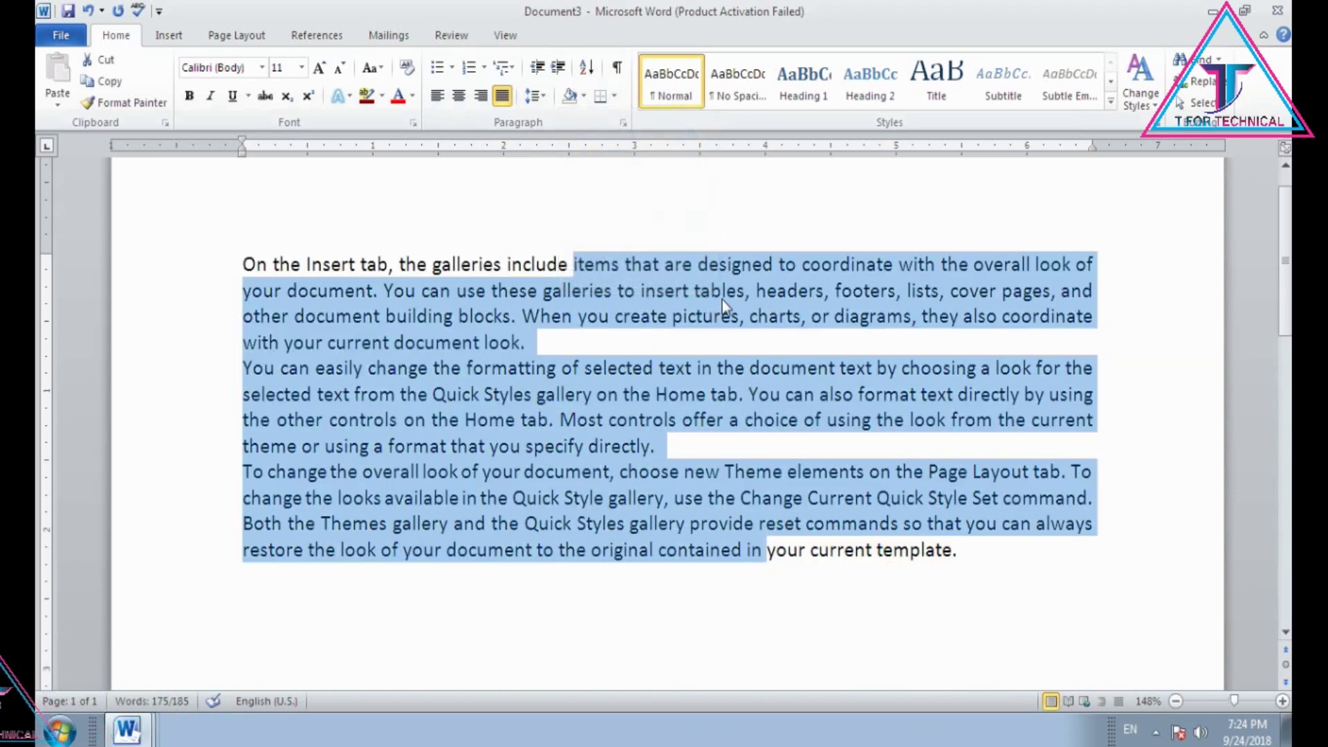
left_click(725, 292)
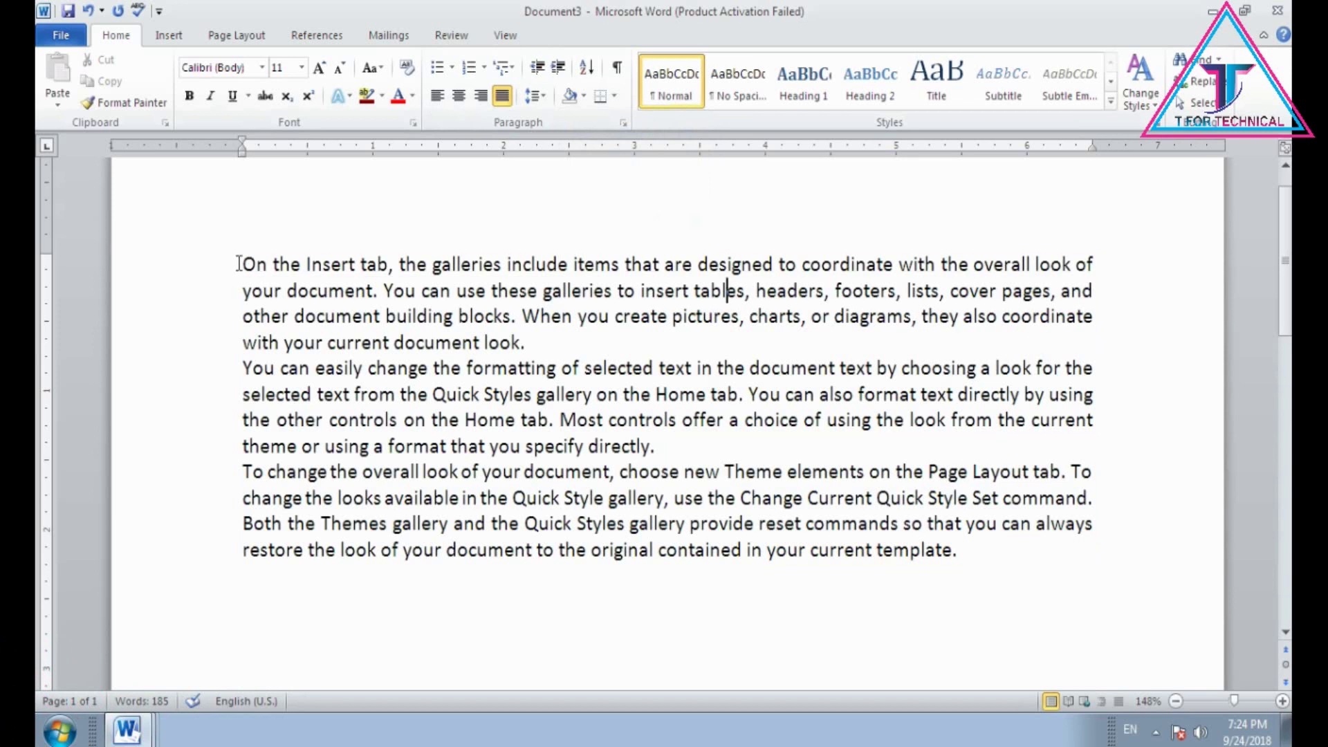
Try Bottom, Top, Left and Right borders on the first paragraph
left_click(613, 99)
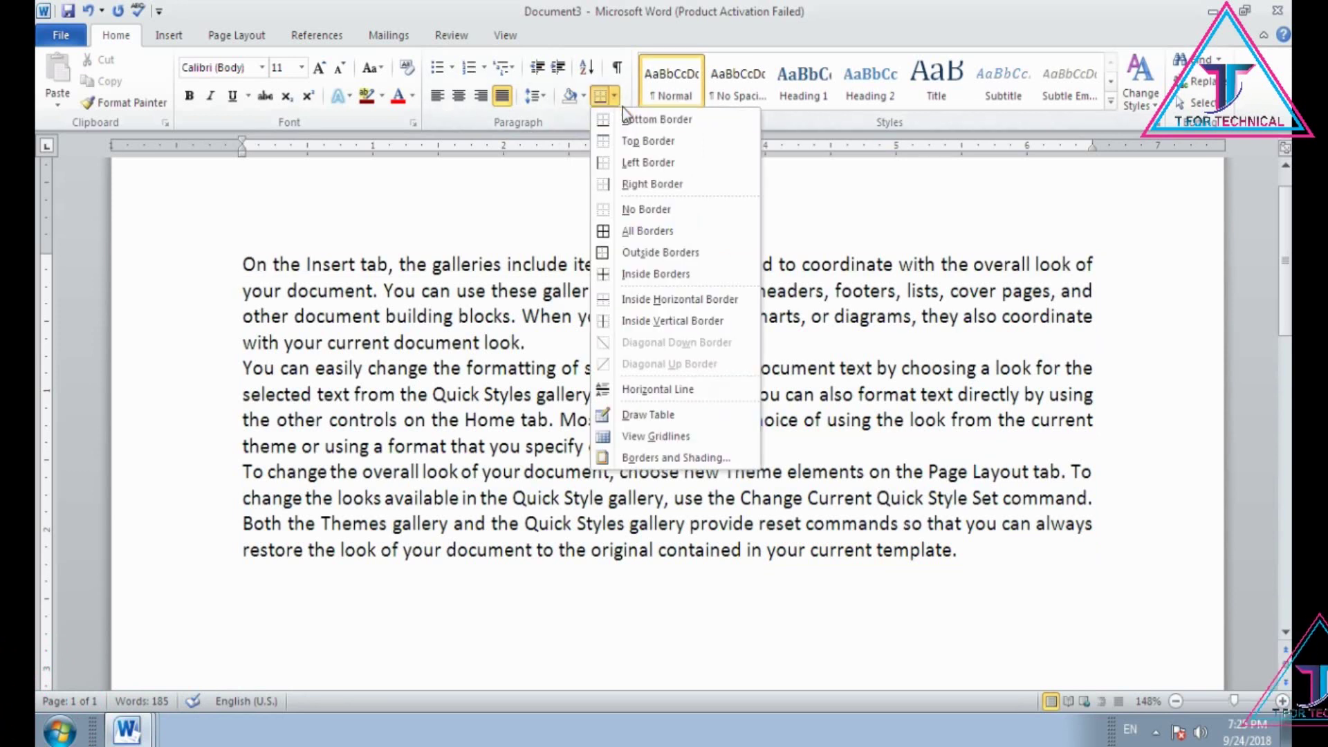
left_click(627, 117)
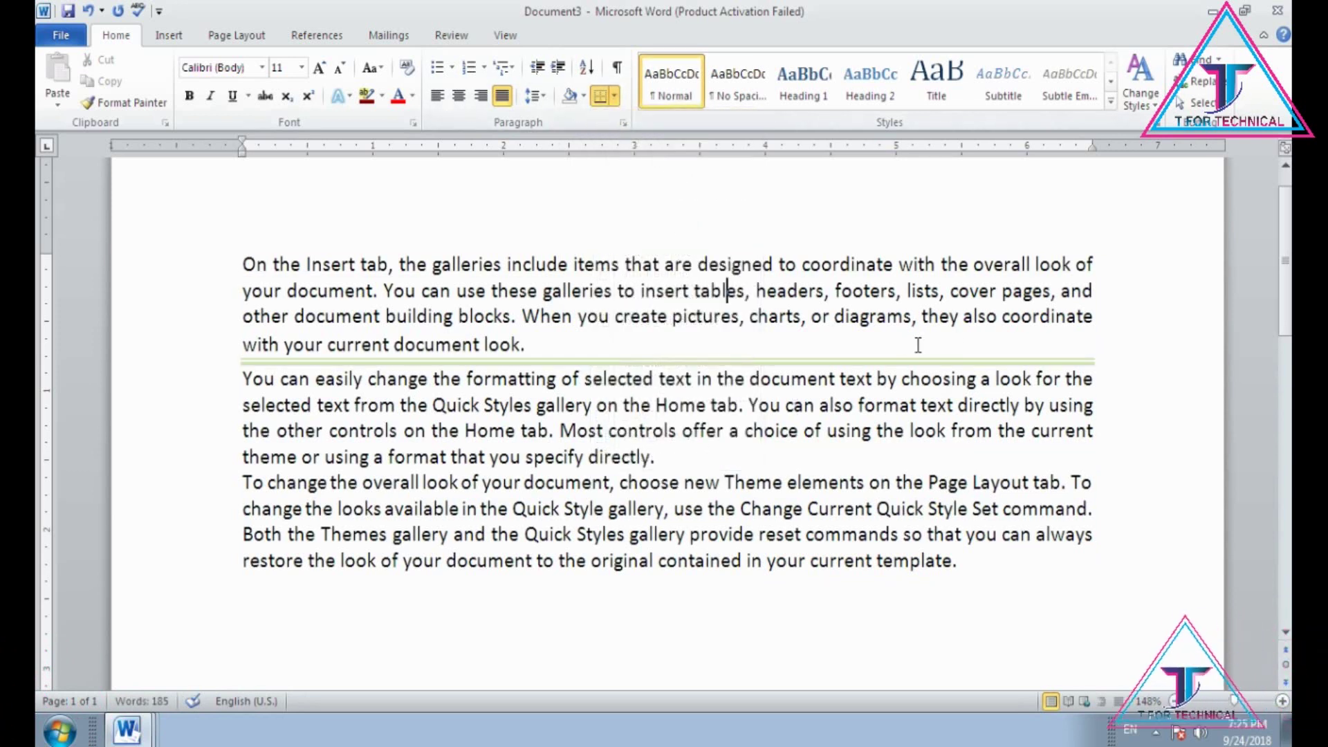
left_click(614, 97)
left_click(627, 141)
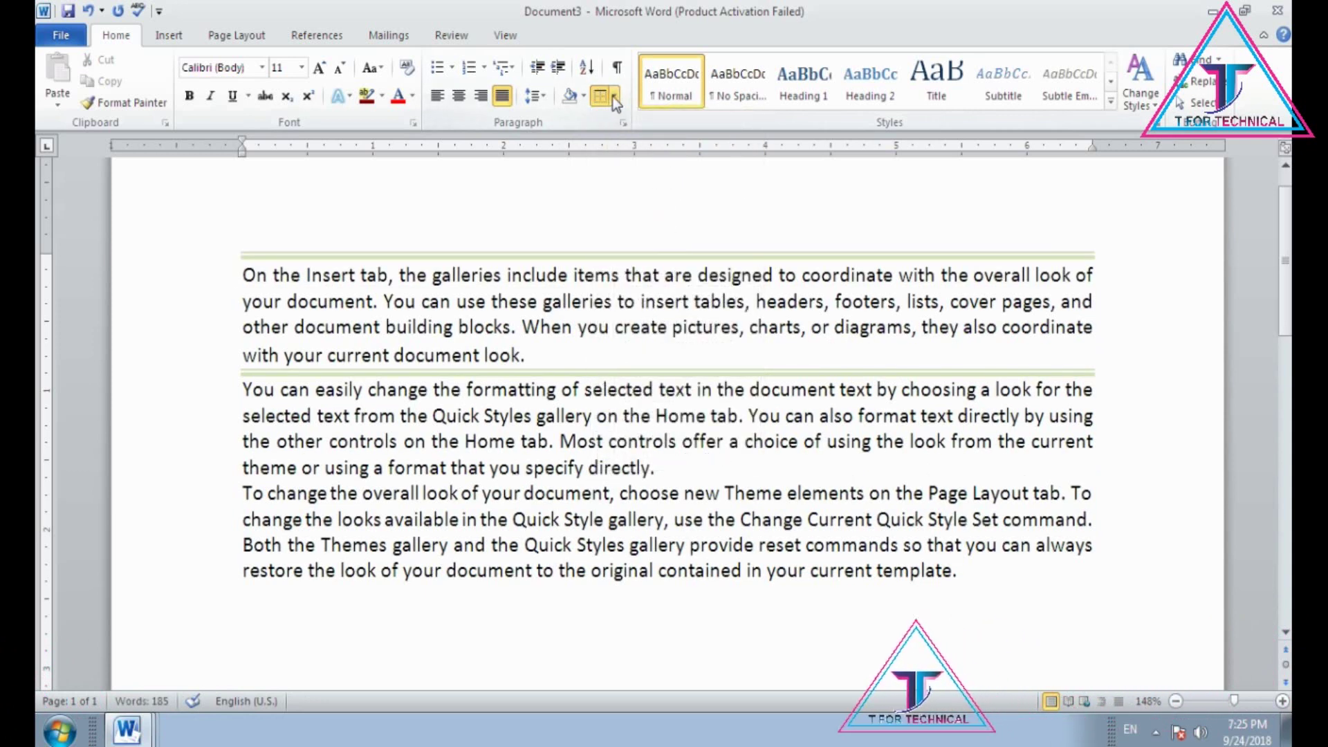
left_click(613, 97)
left_click(629, 162)
left_click(614, 97)
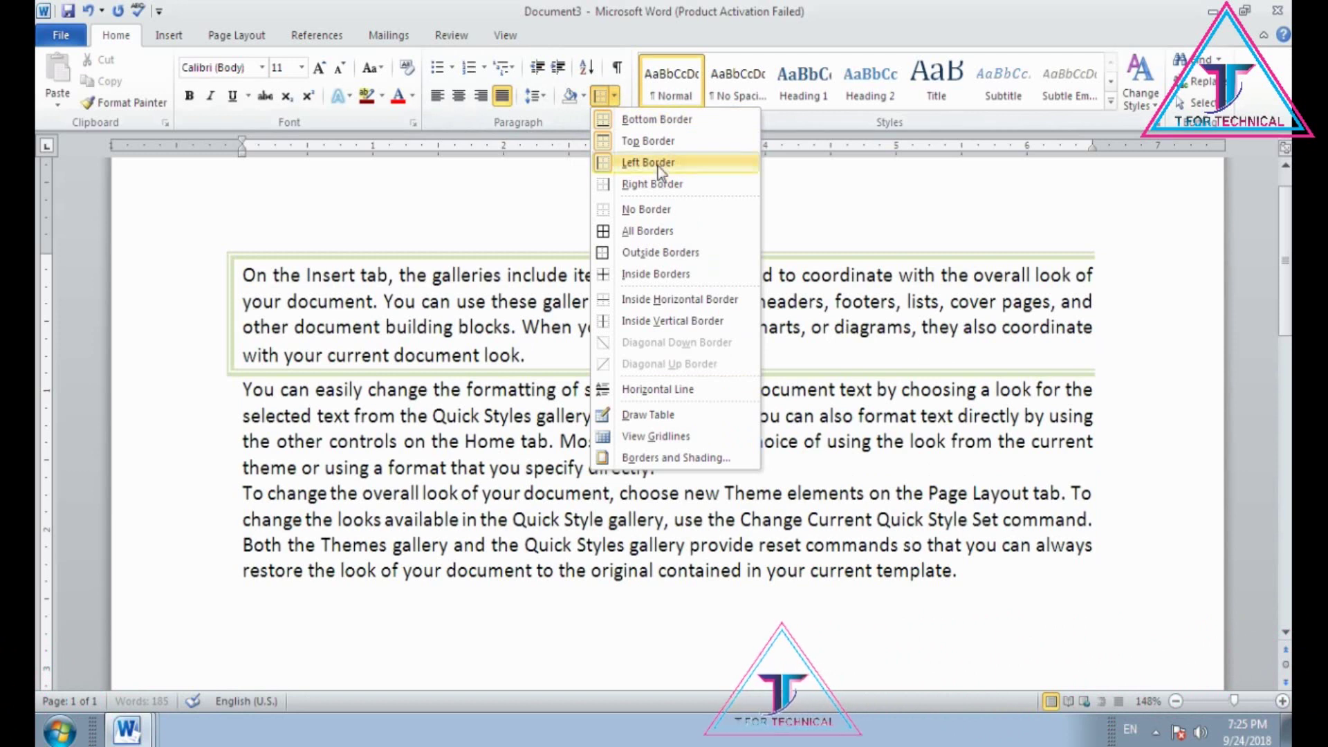
left_click(662, 184)
Try Outside Borders, No Border and All Borders on the first paragraph
left_click(614, 96)
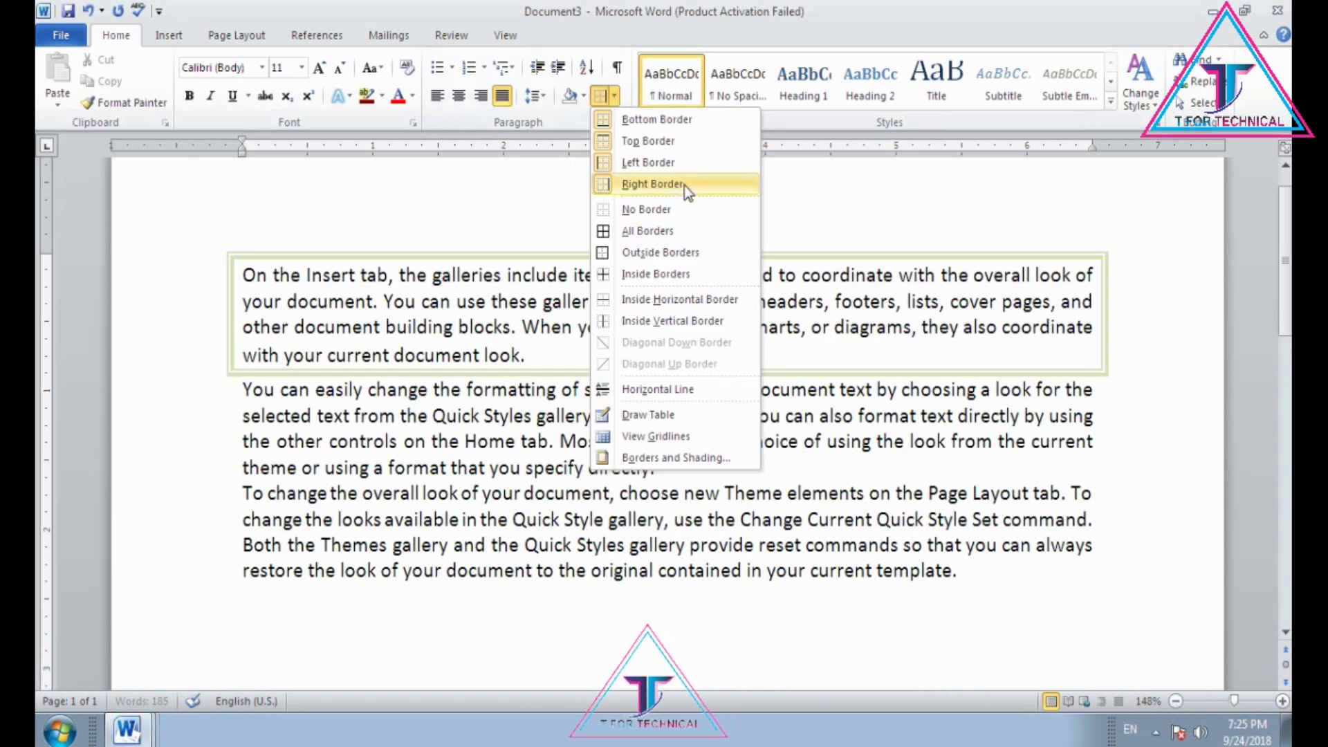
left_click(694, 253)
left_click(614, 97)
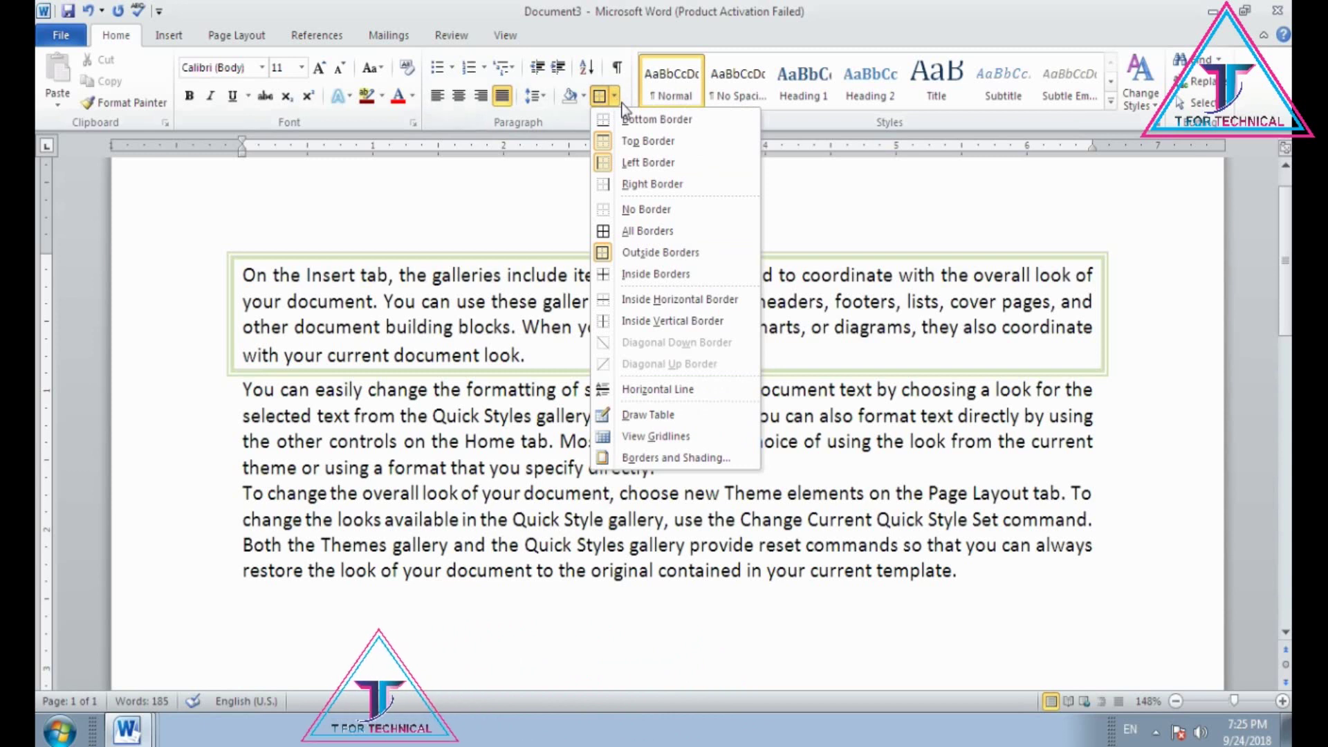
left_click(646, 124)
left_click(615, 97)
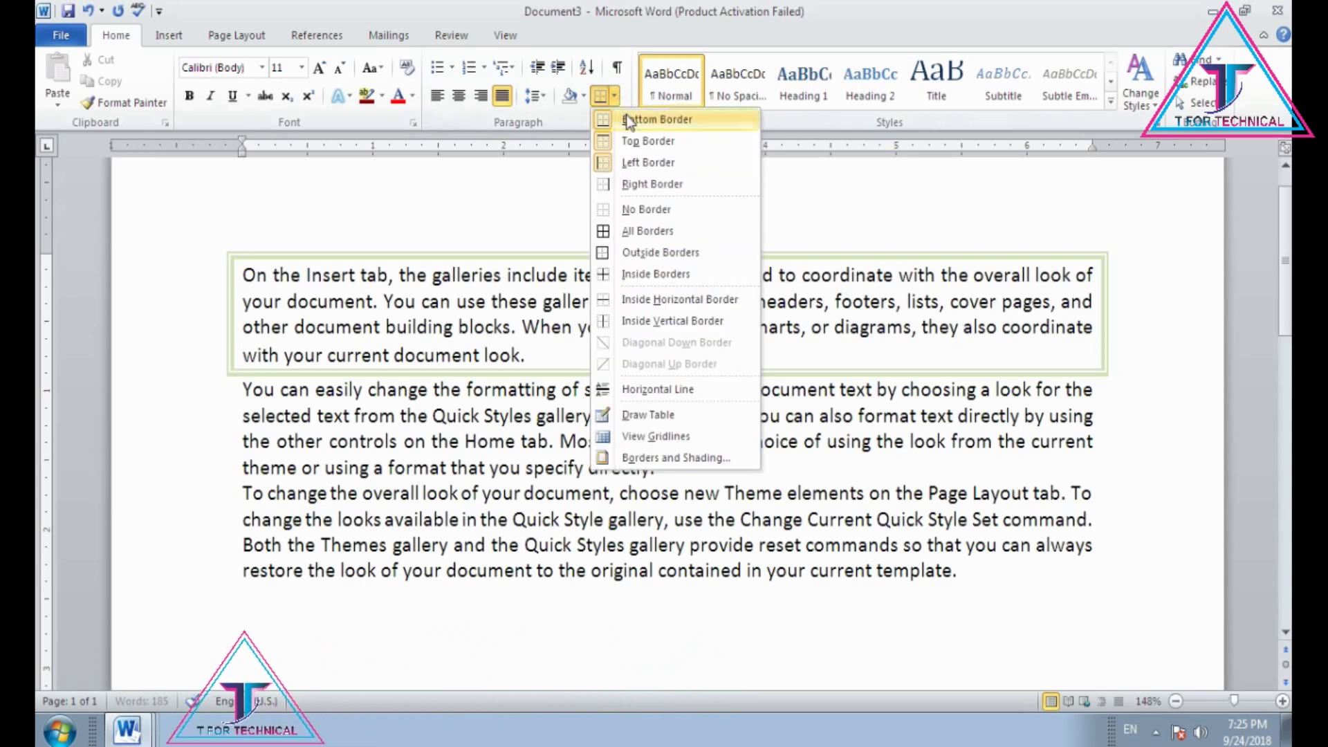
left_click(665, 209)
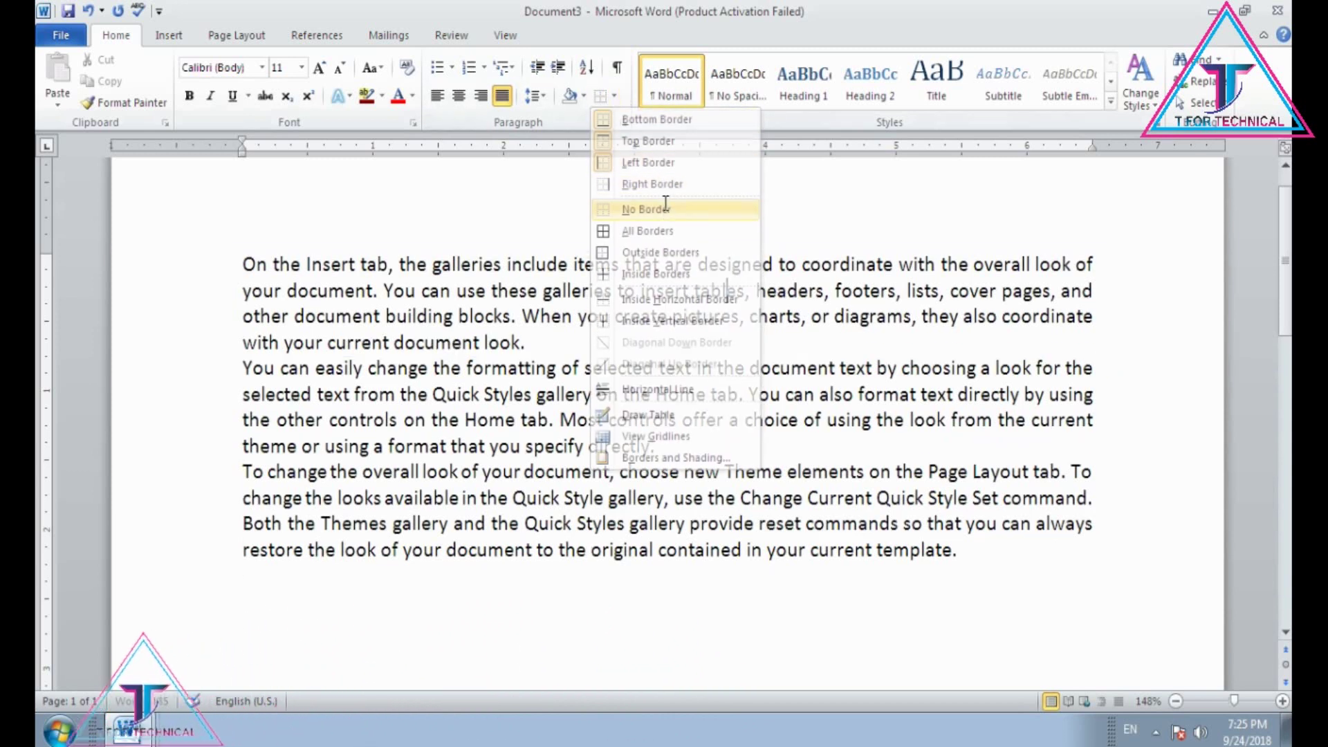
left_click(613, 98)
left_click(658, 229)
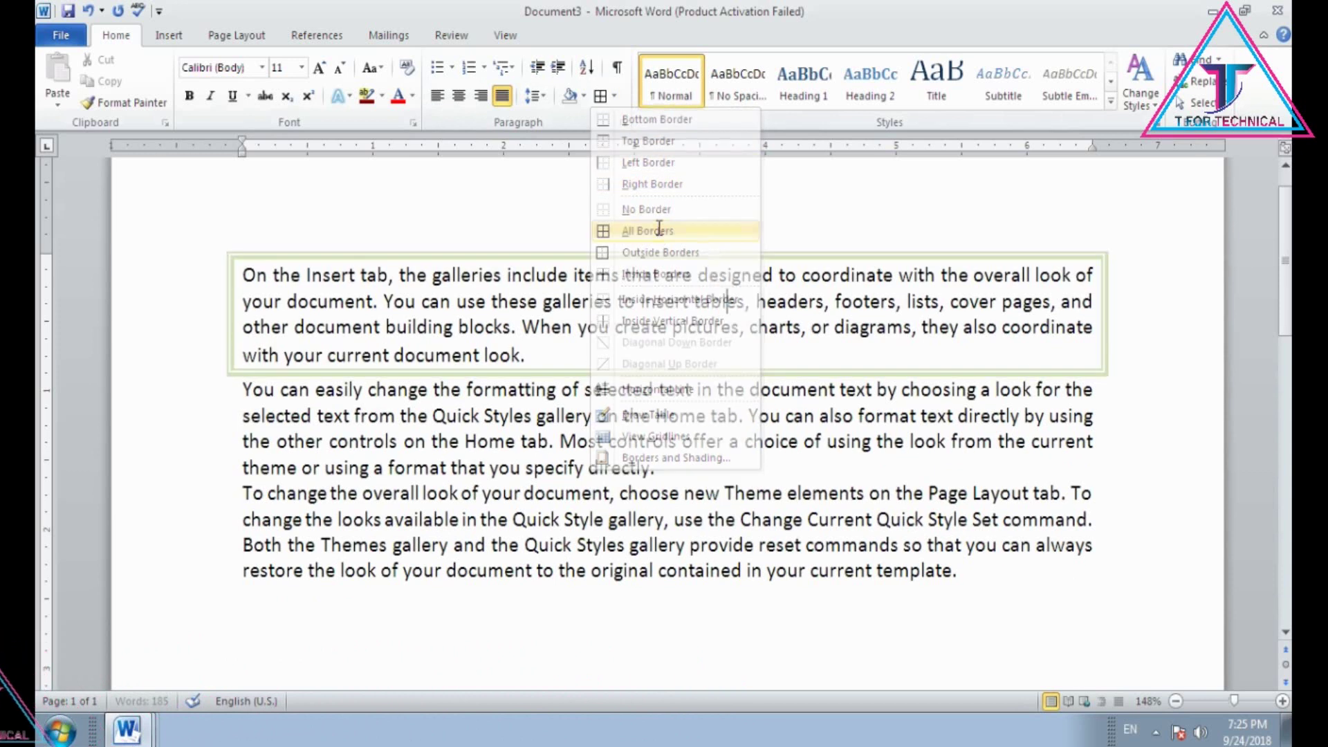
Split the first paragraph after "tabl" and remove all its borders
key("Return")
key("Return")
key("Return")
key("Return")
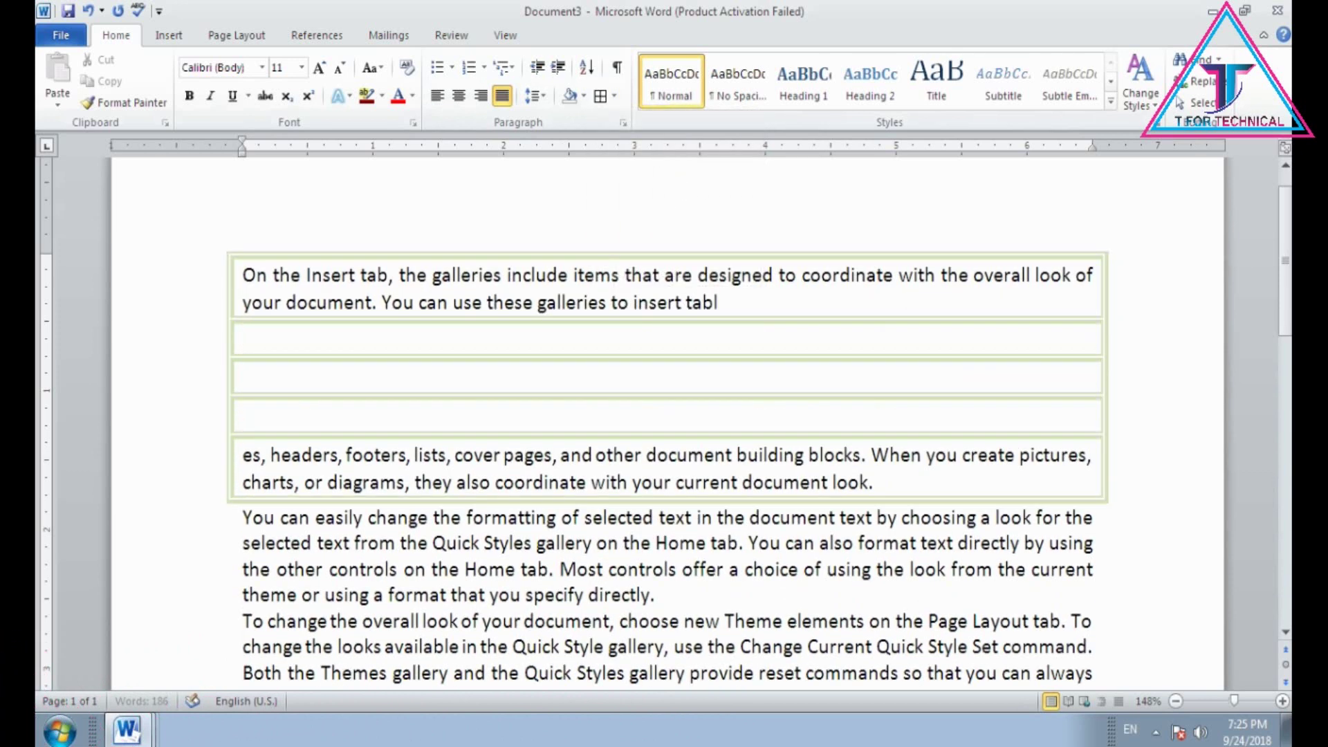
key("Return")
key("Return")
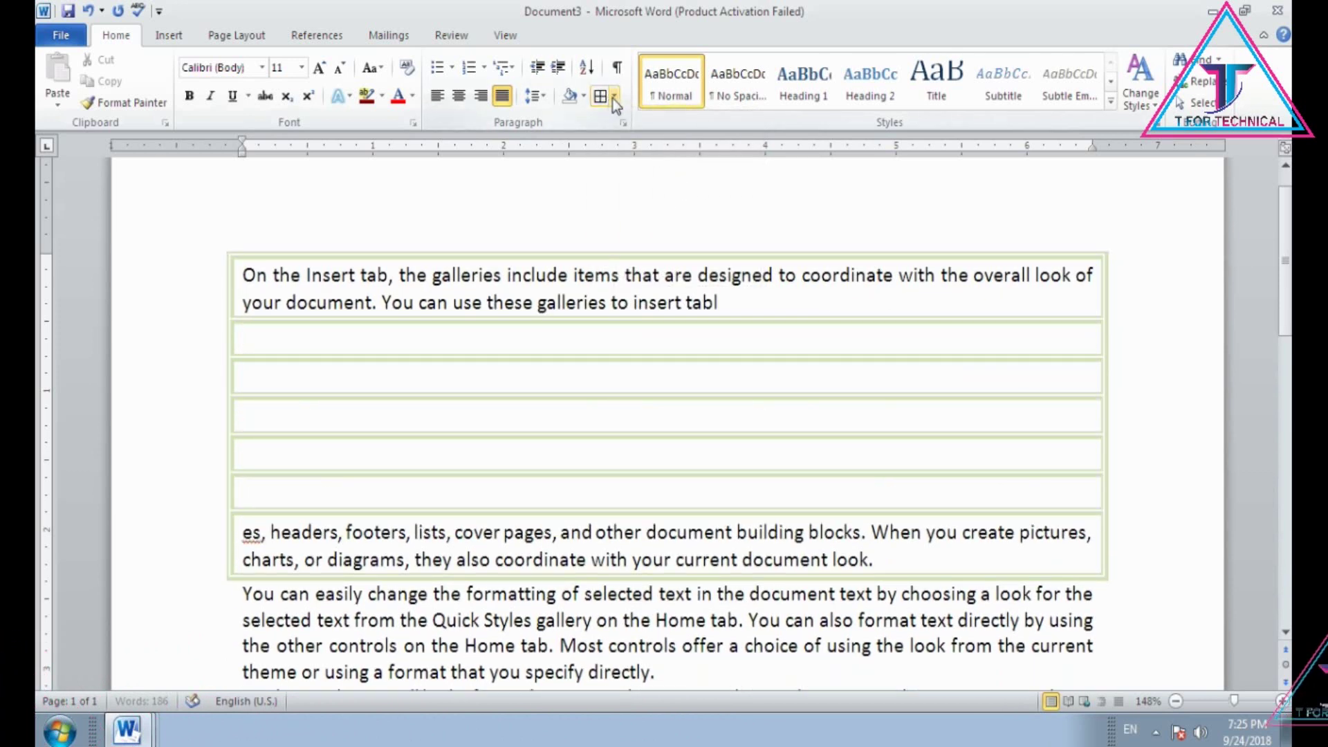
left_click(613, 98)
left_click(664, 209)
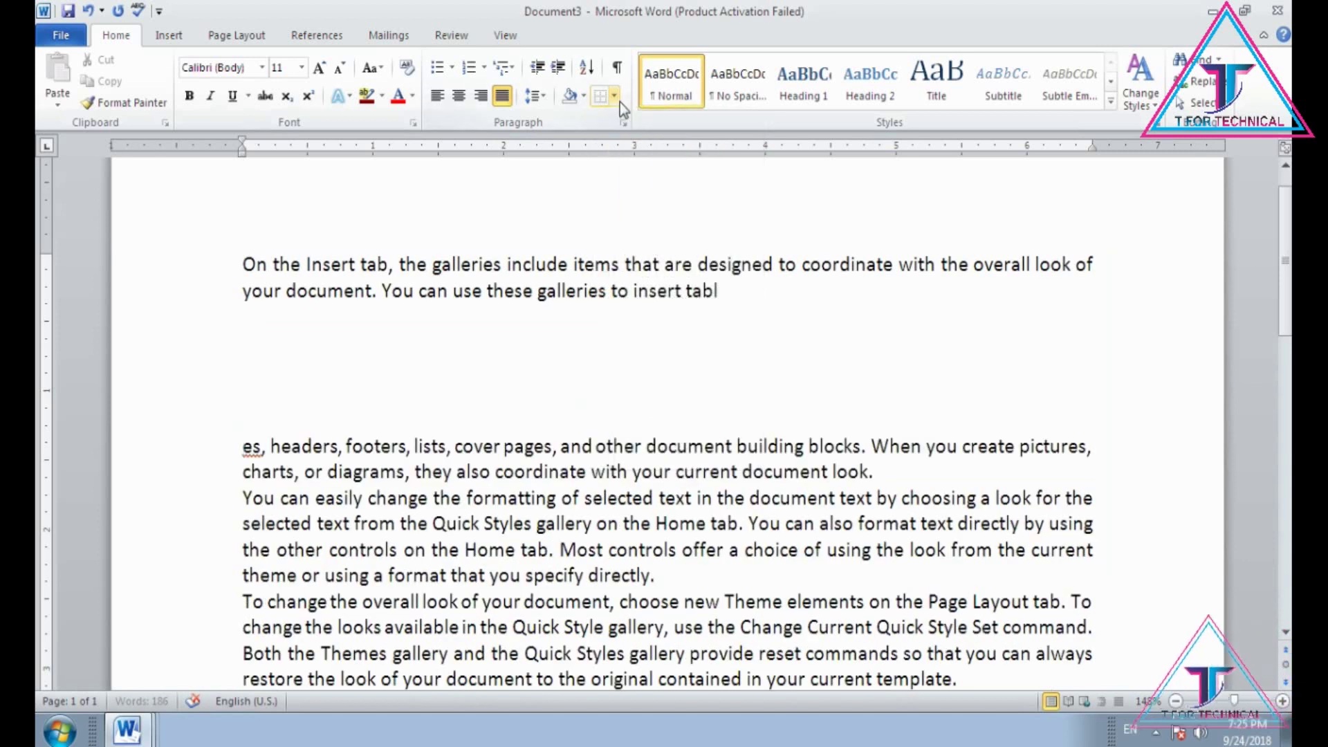
Box the "es, headers" paragraph with an Outside Border and add two blank lines above it
left_click(620, 103)
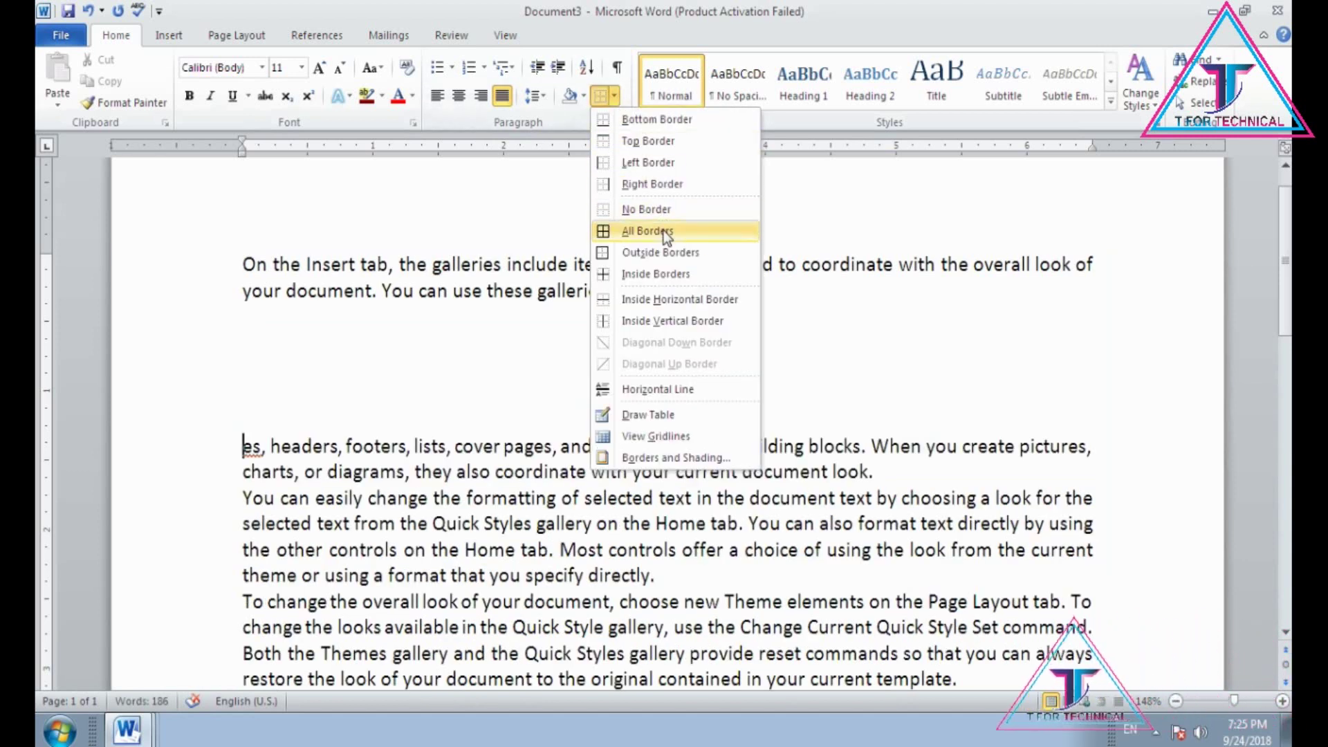
left_click(663, 251)
key("Return")
key("Return")
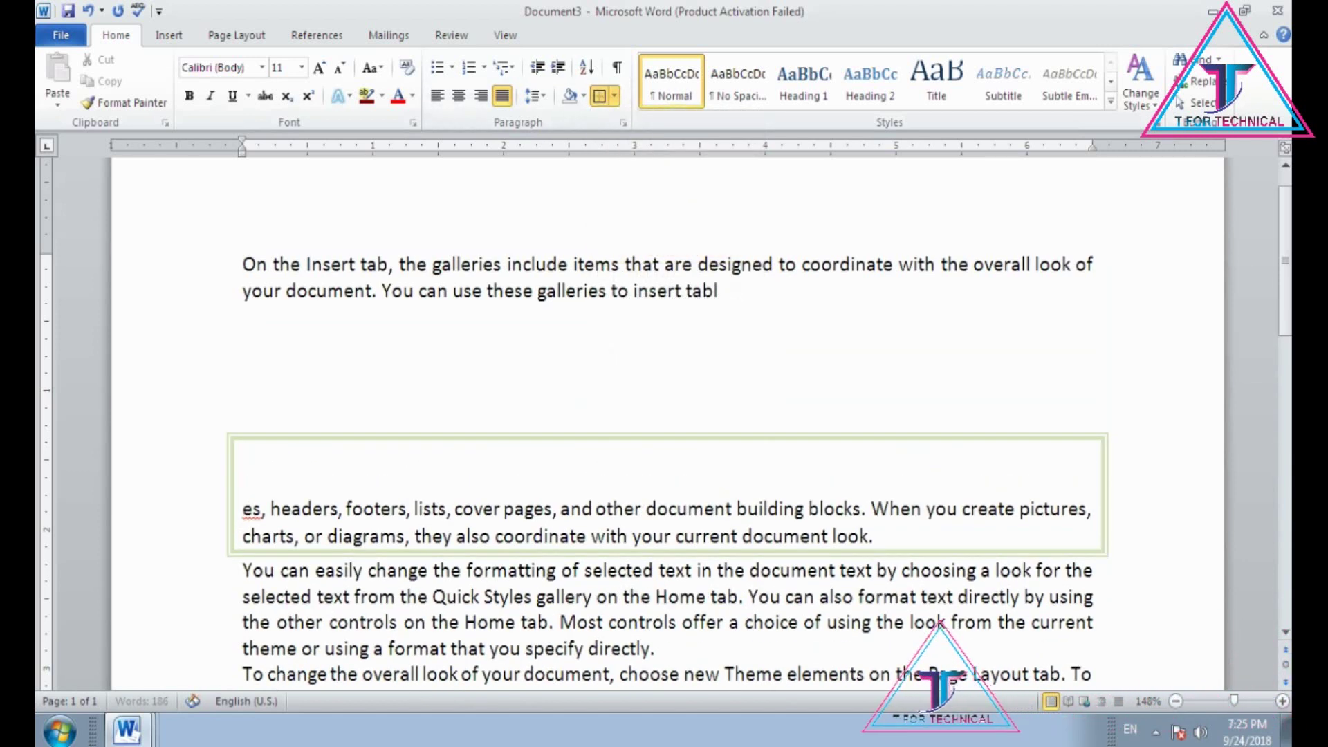
key("Return")
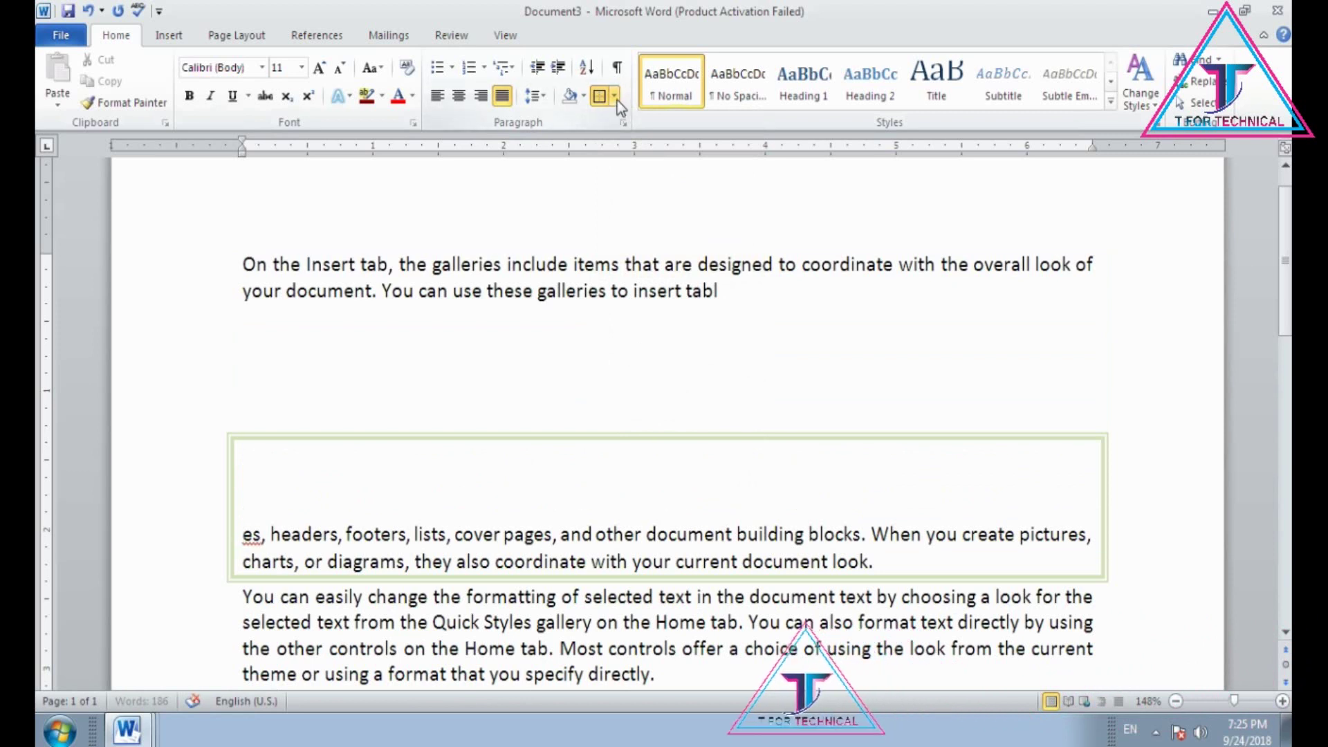
left_click(615, 98)
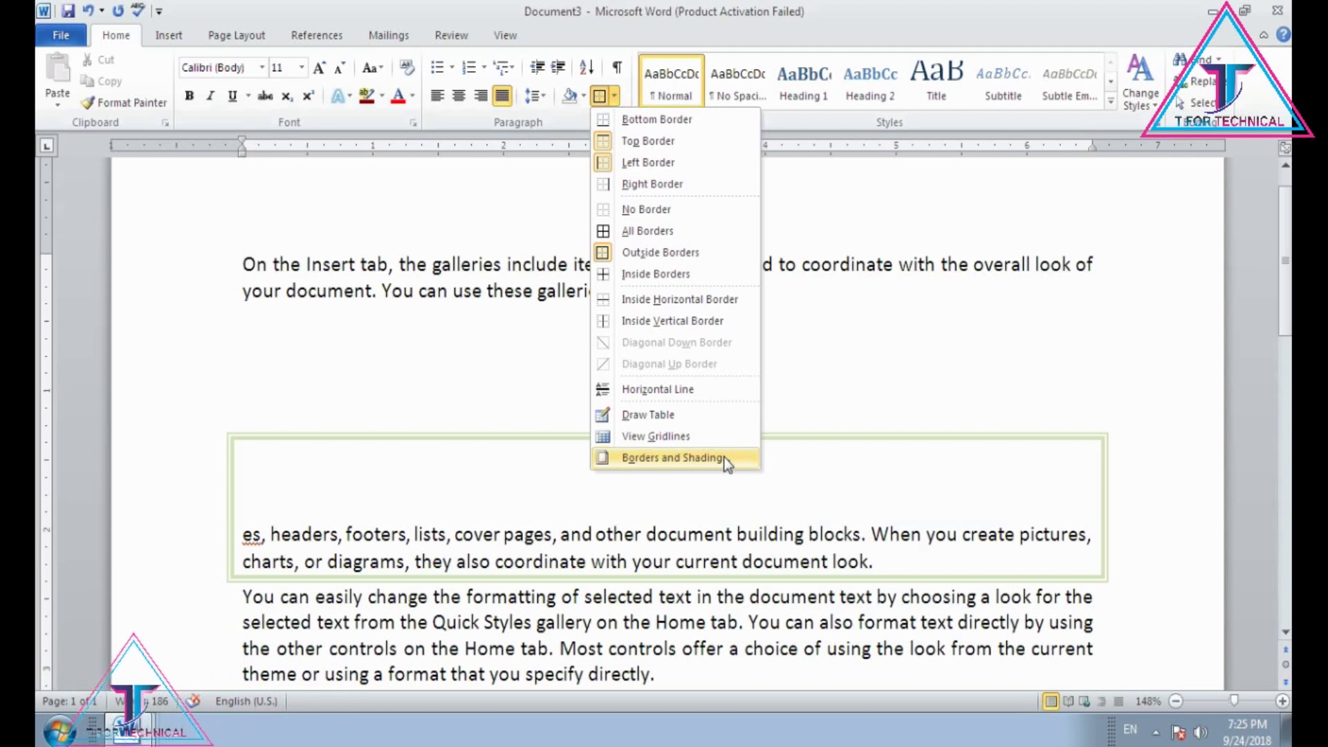
Give the paragraph a thick red box border, after trying double-line, green and 1½ pt options
left_click(727, 463)
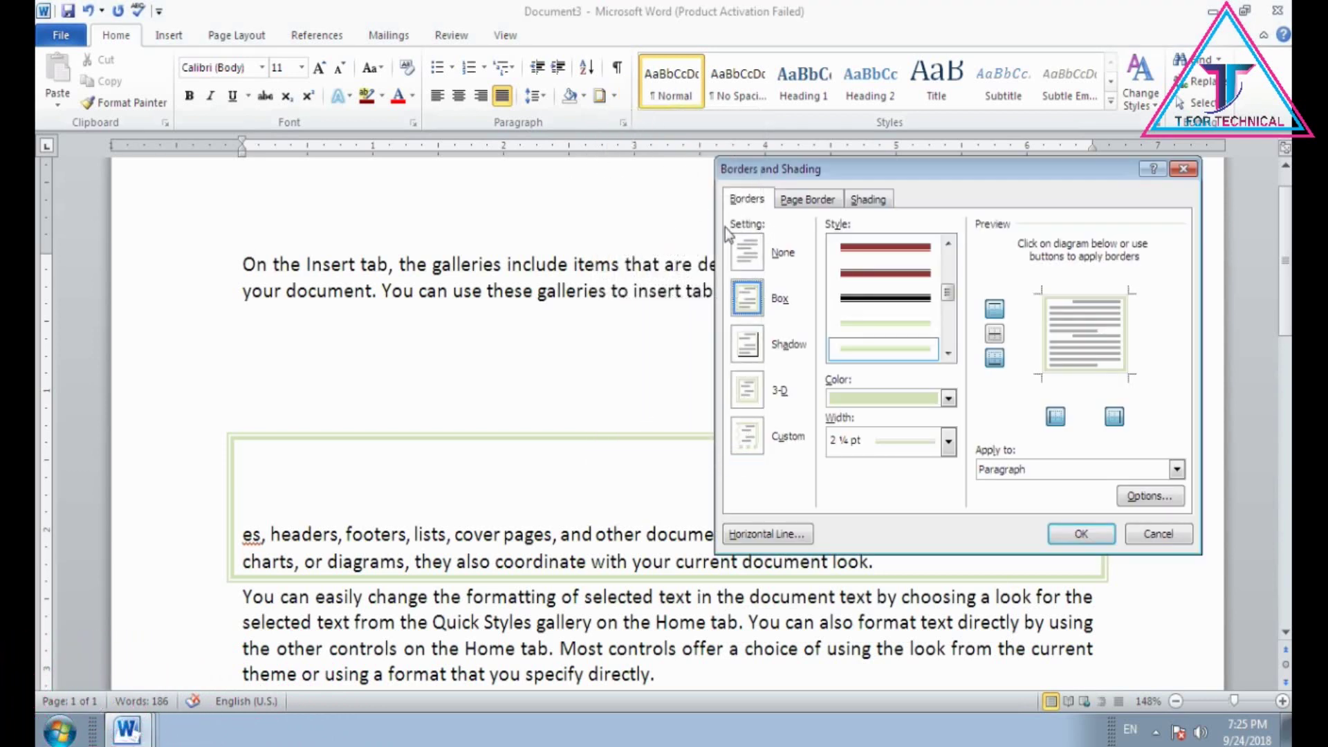
left_click(902, 304)
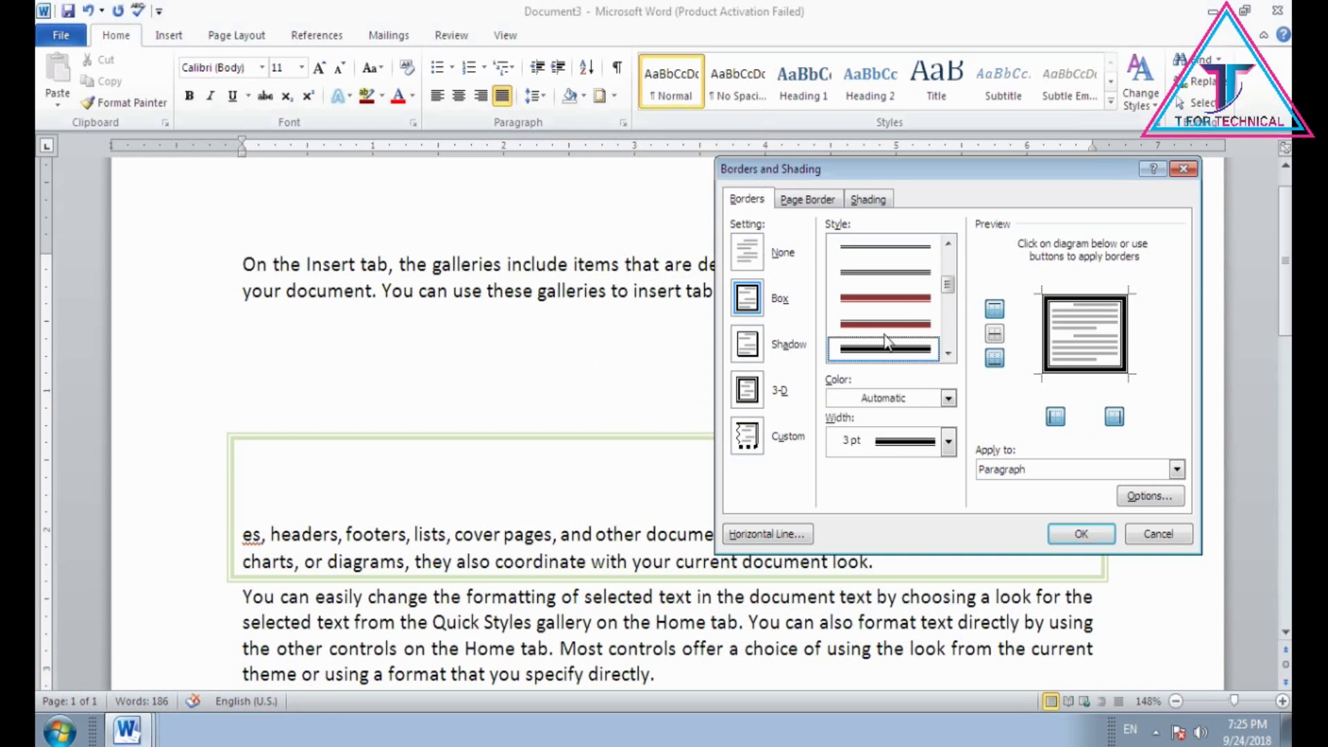
left_click(891, 331)
left_click(898, 293)
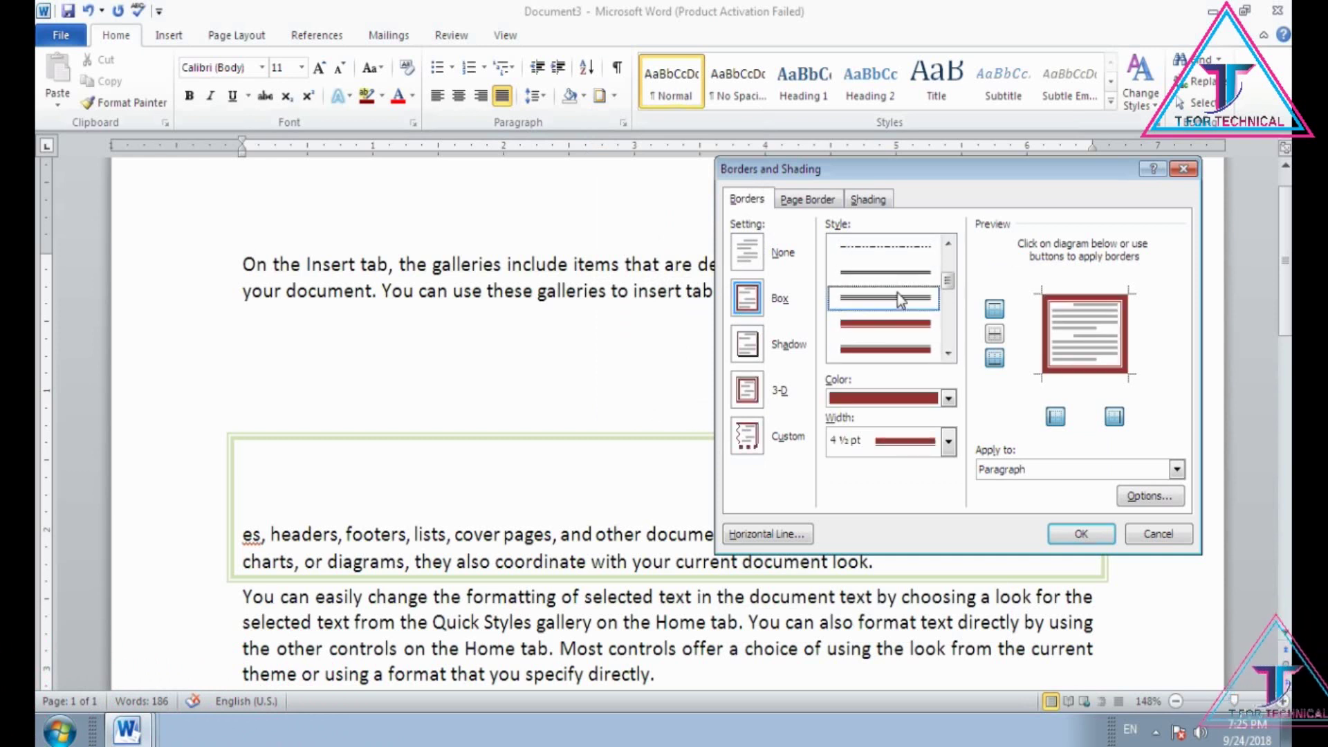
left_click(911, 397)
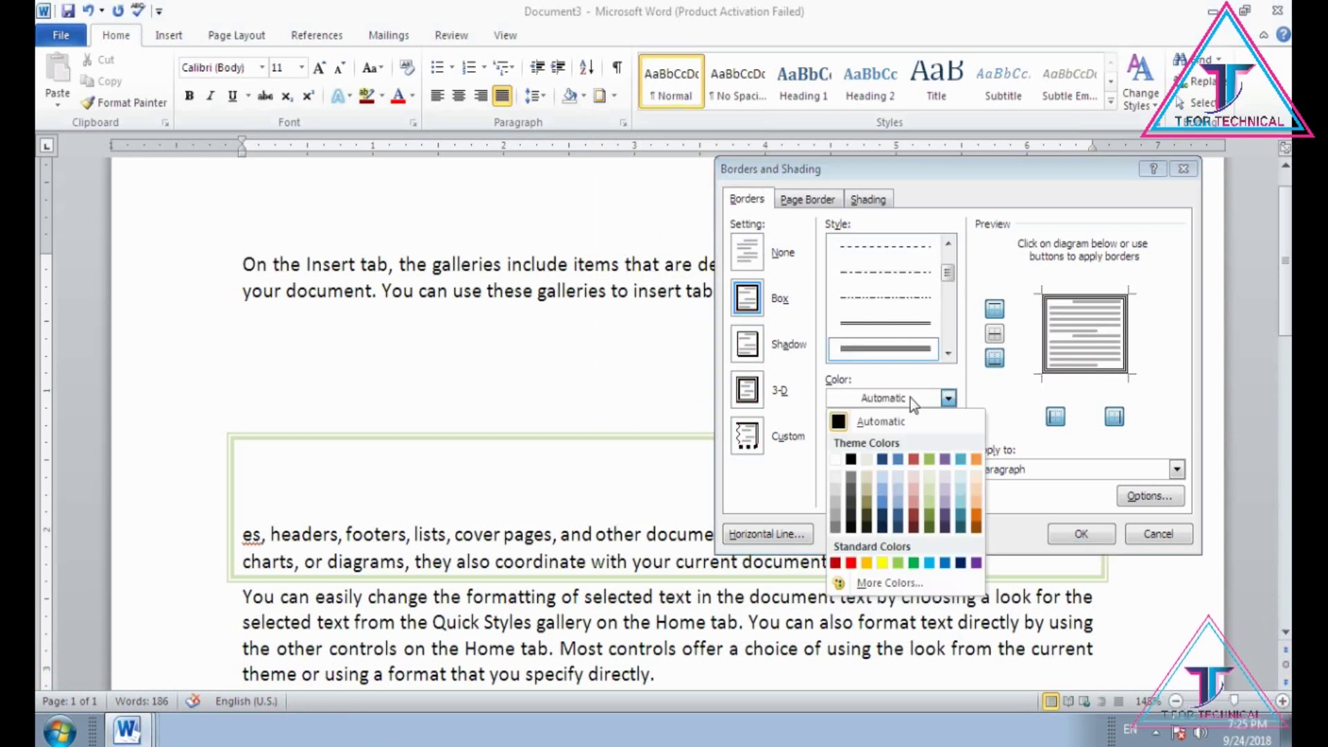
left_click(914, 564)
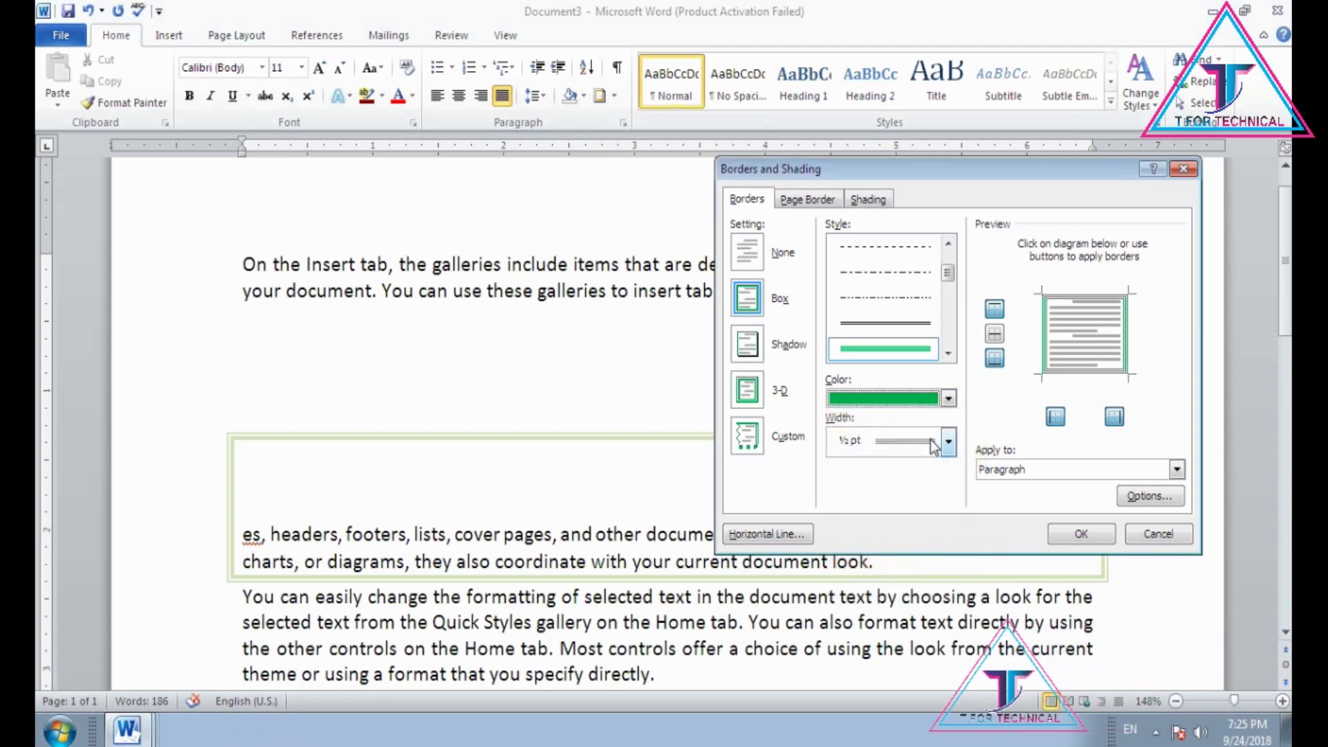
left_click(948, 442)
left_click(913, 547)
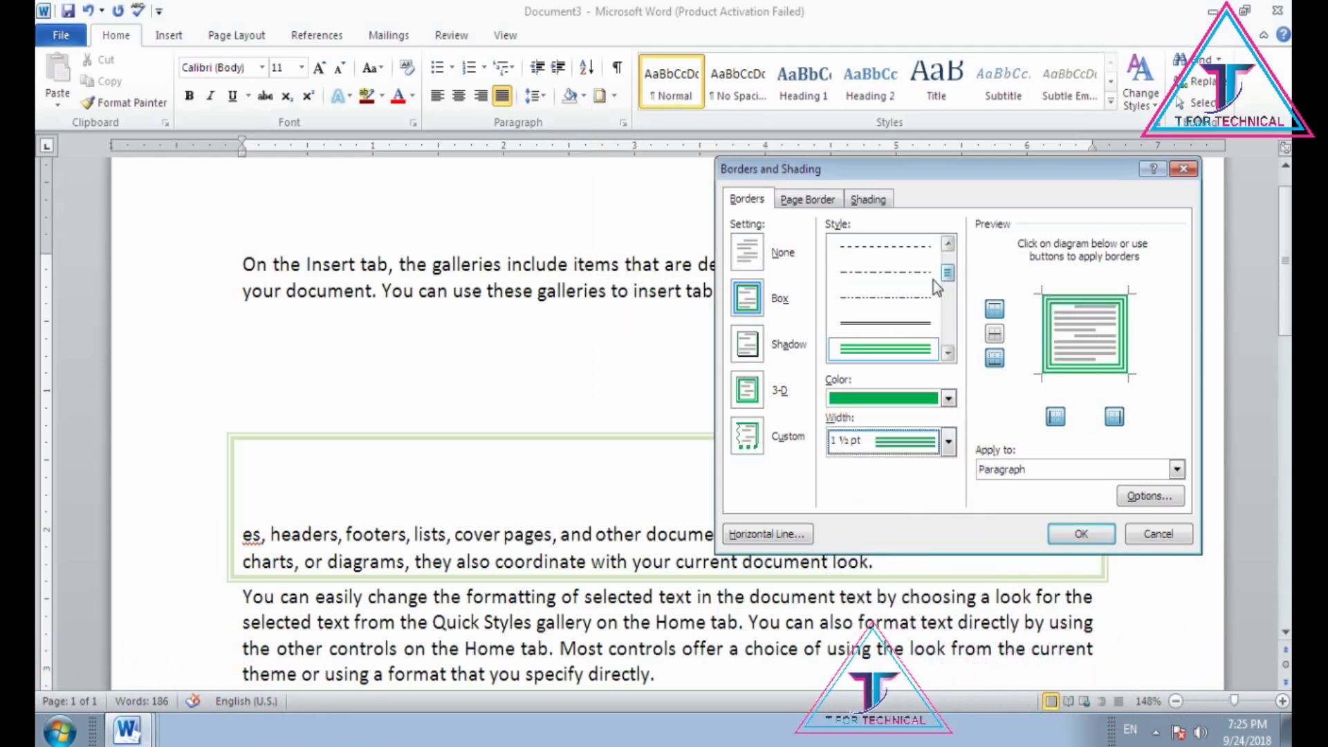
left_click_drag(948, 273, 951, 293)
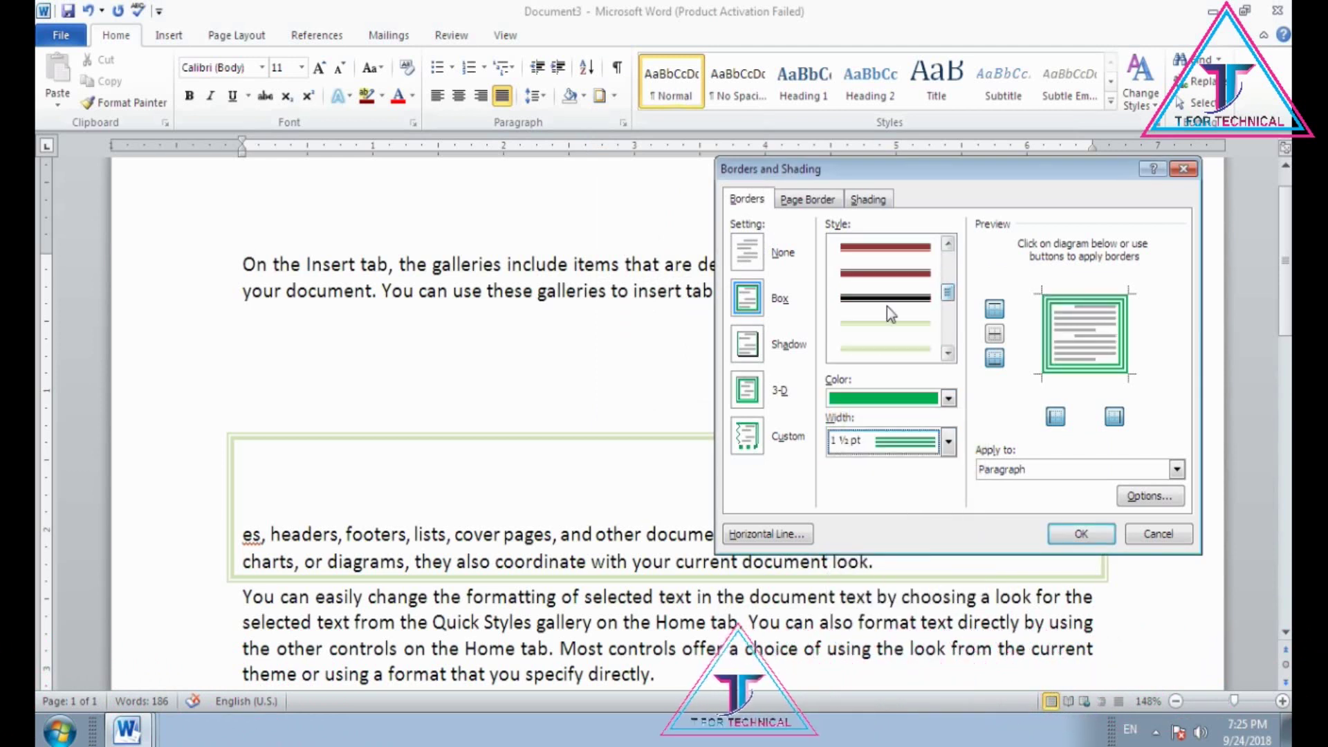
left_click(887, 305)
left_click(947, 399)
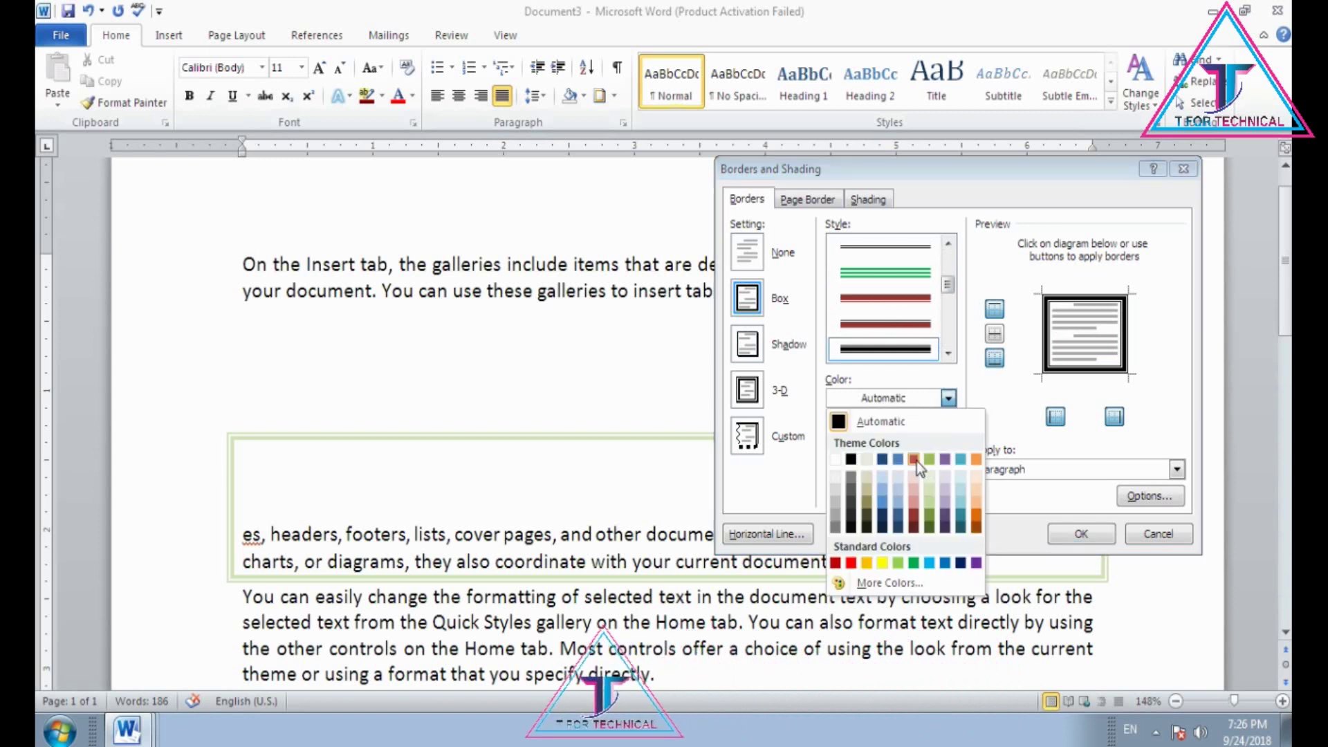
left_click(916, 461)
left_click(1073, 531)
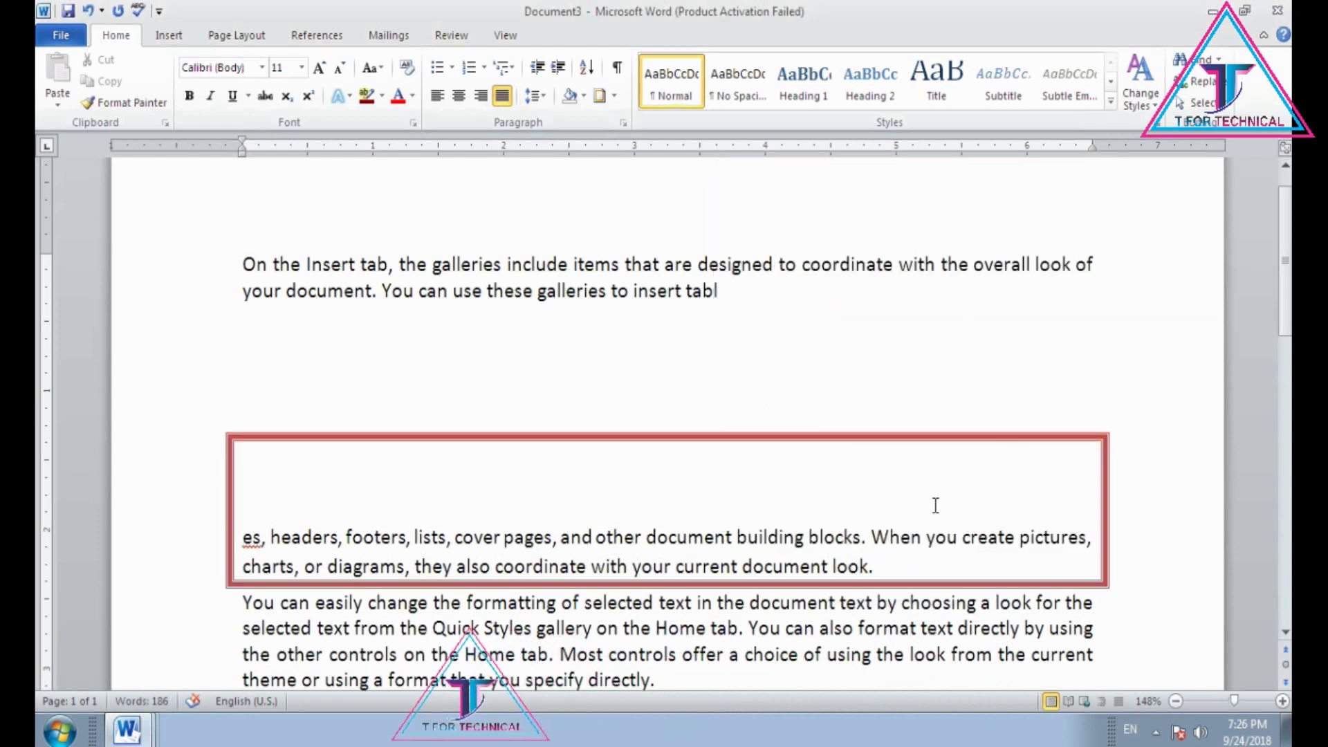
Switch the red paragraph border to the Shadow setting, comparing it with 3-D
left_click(600, 97)
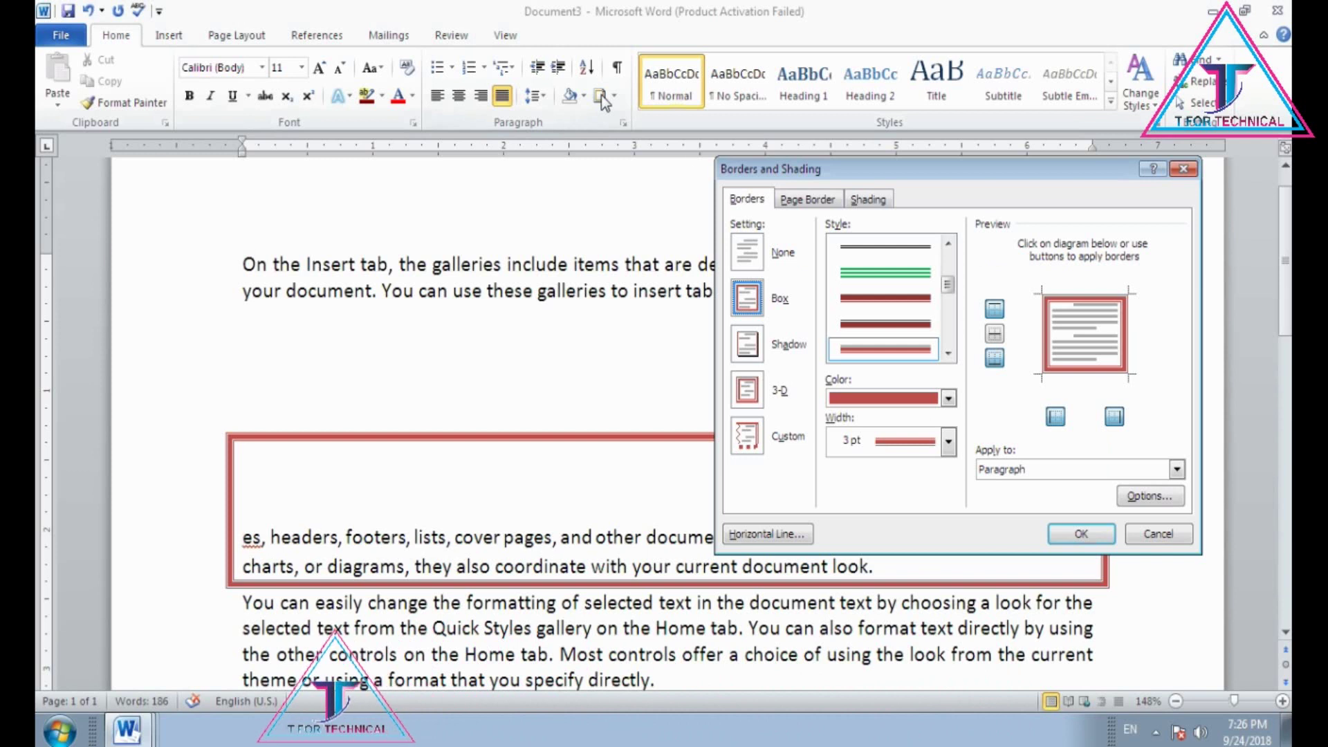
left_click(745, 349)
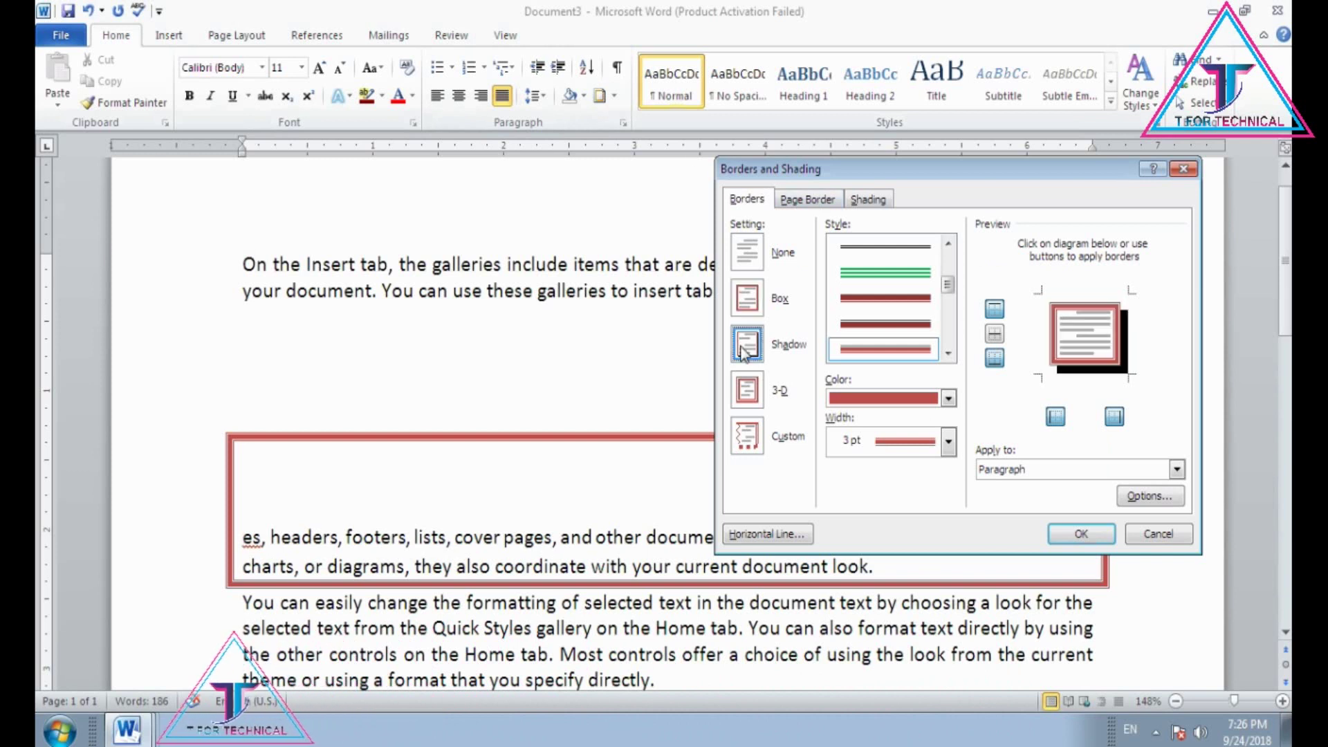
left_click(755, 393)
left_click(760, 361)
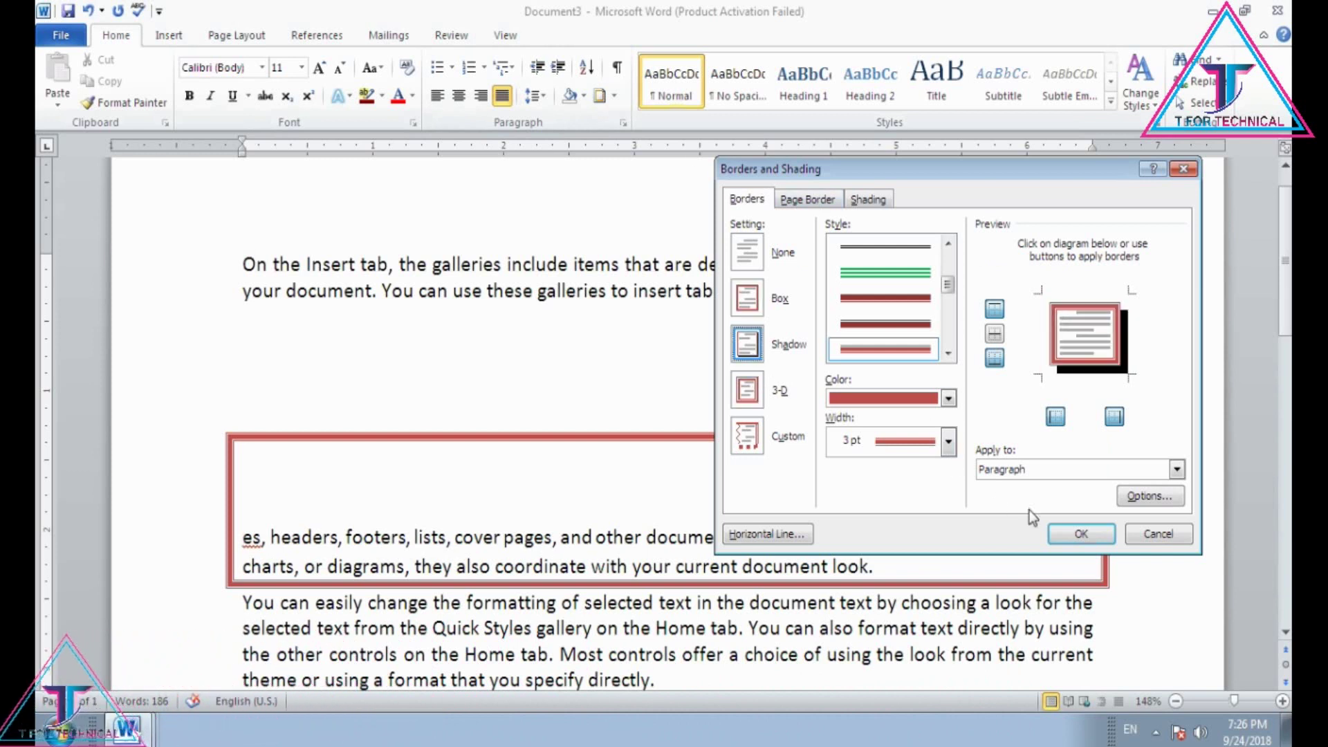
left_click(1081, 534)
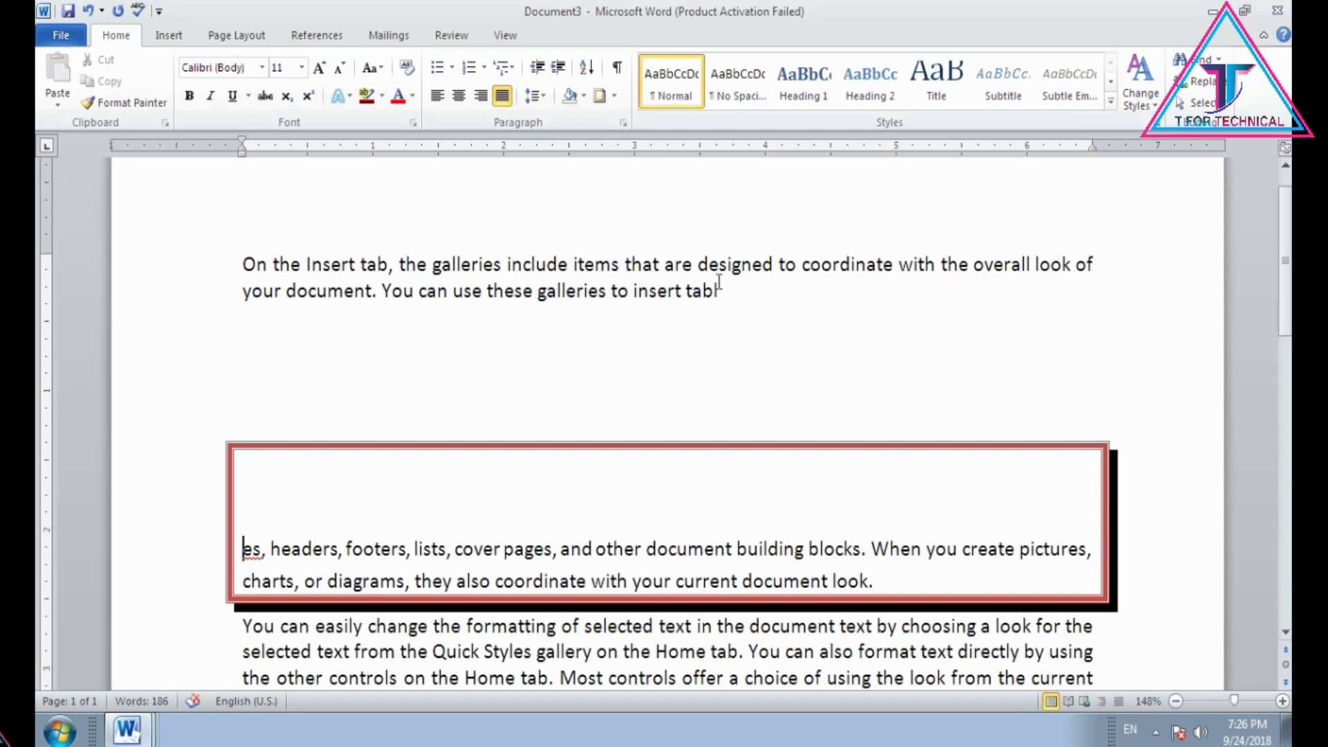
Set up an olive green 4½ pt line page border with the top edge removed
left_click(601, 97)
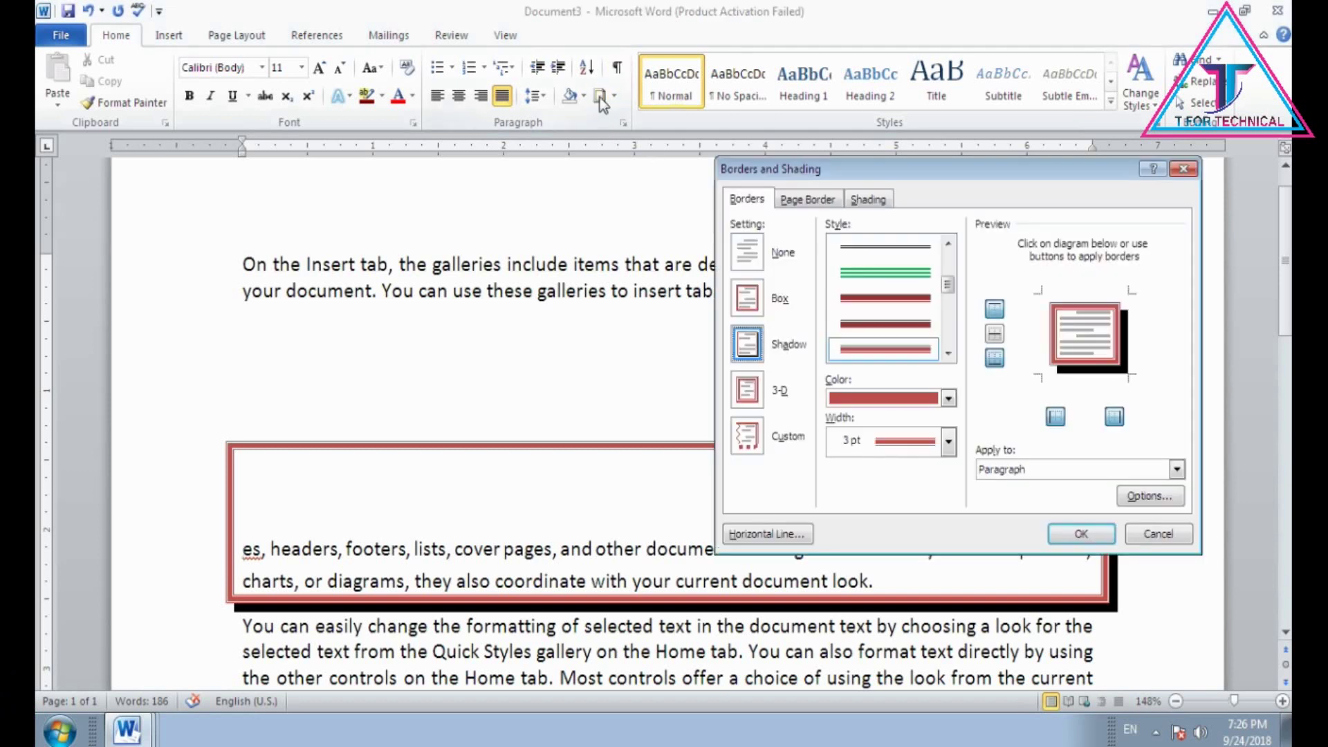
left_click(797, 208)
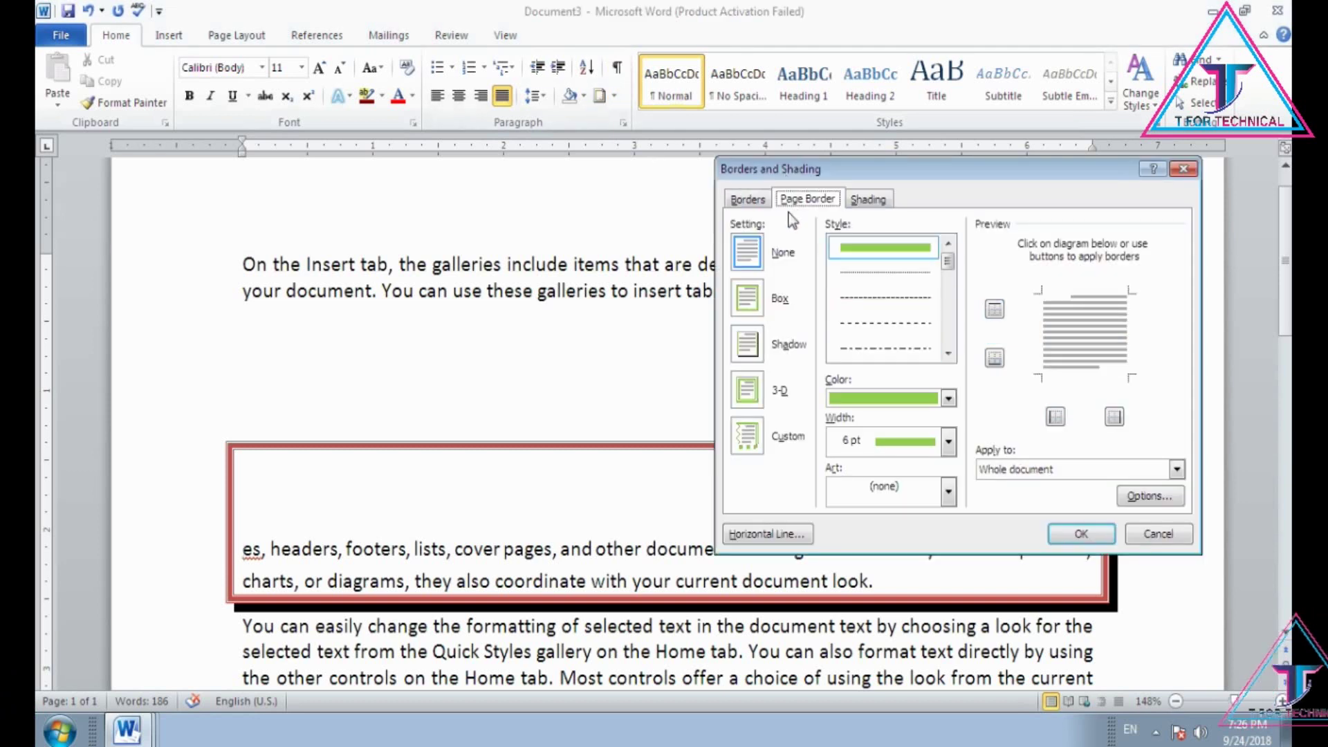
left_click(748, 200)
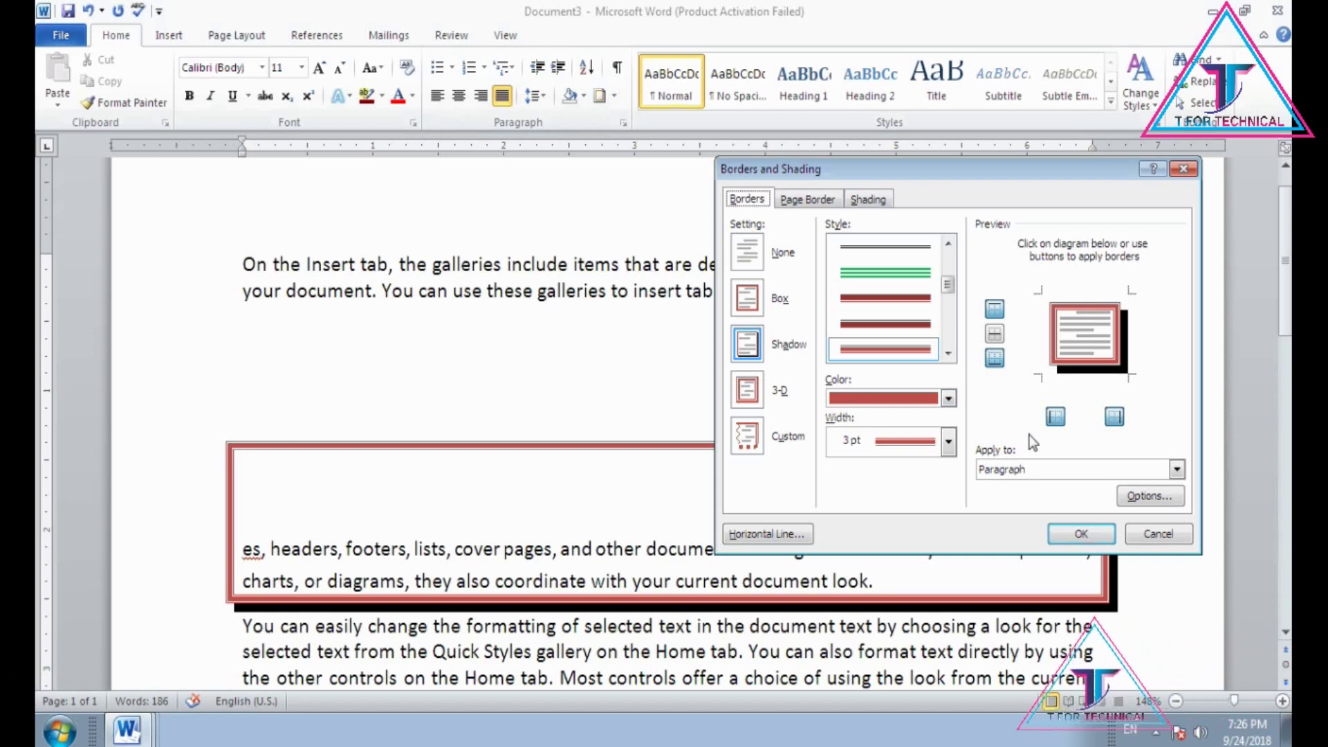
left_click(815, 201)
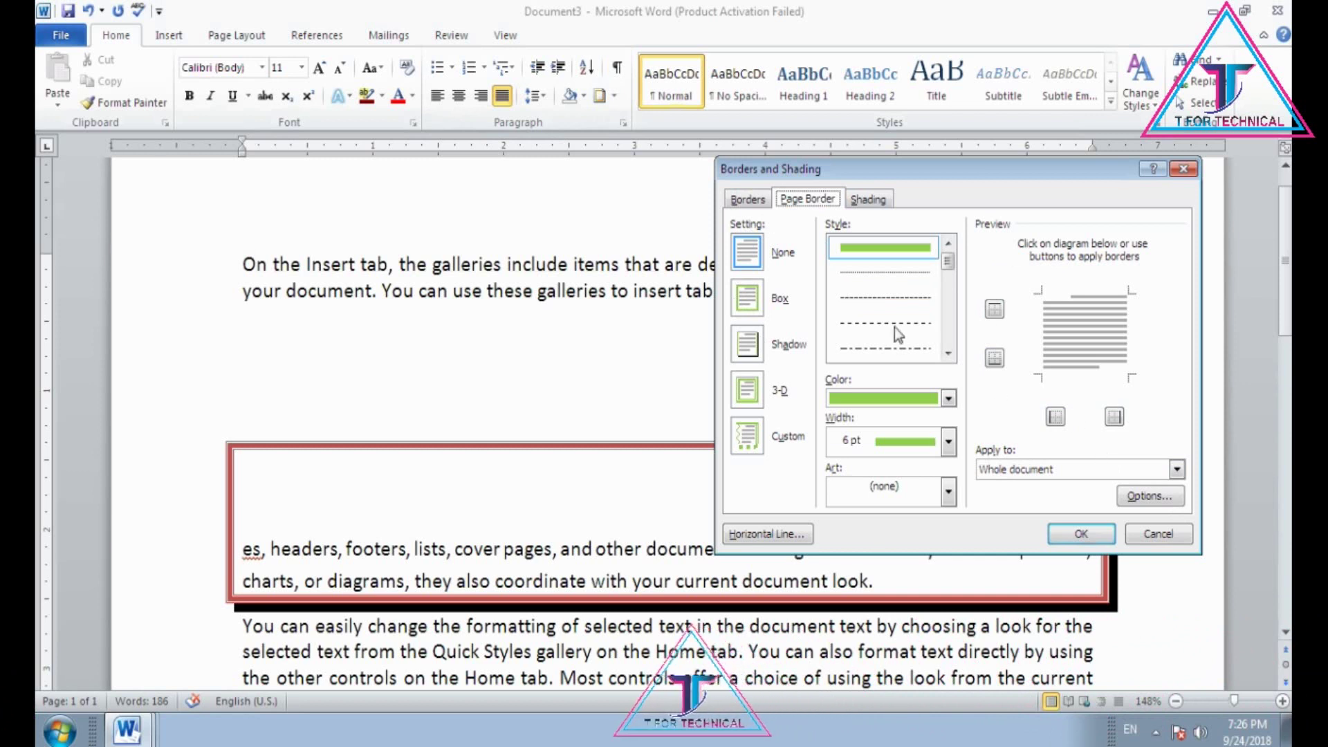
left_click(898, 307)
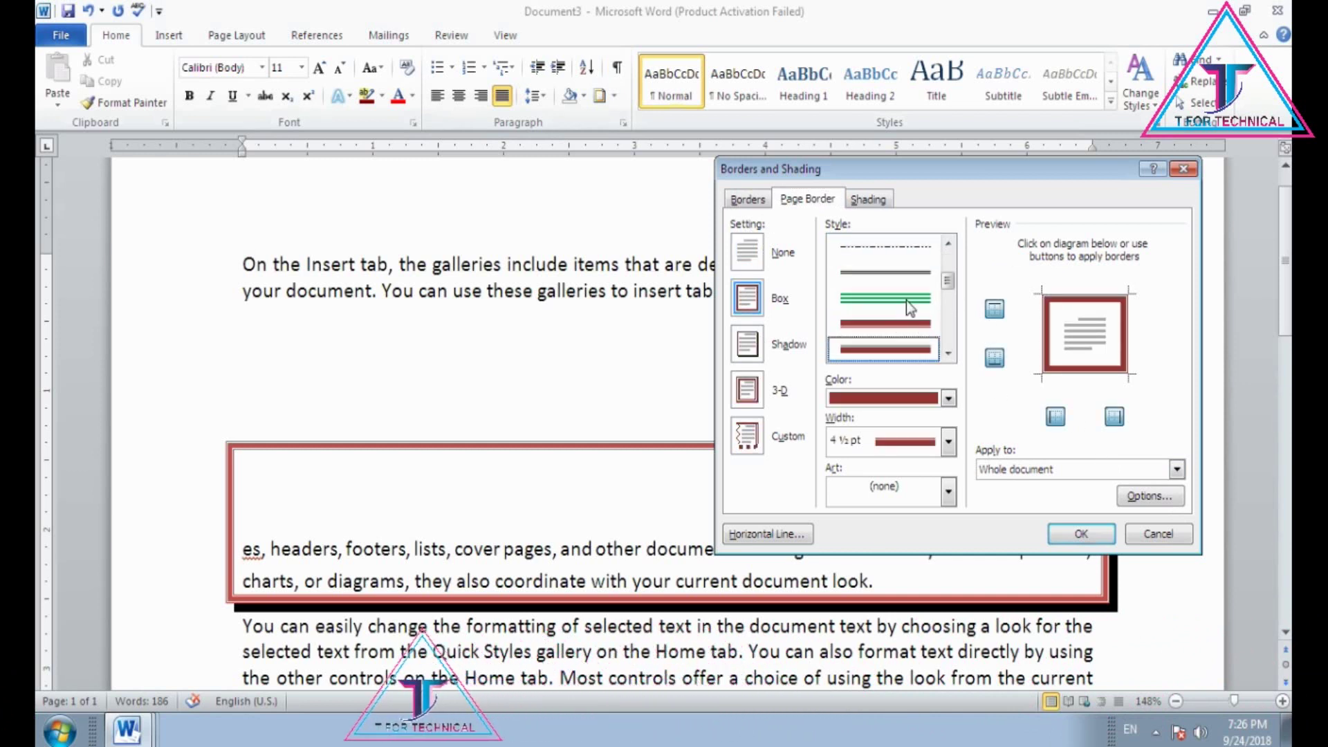
left_click(948, 399)
left_click(930, 515)
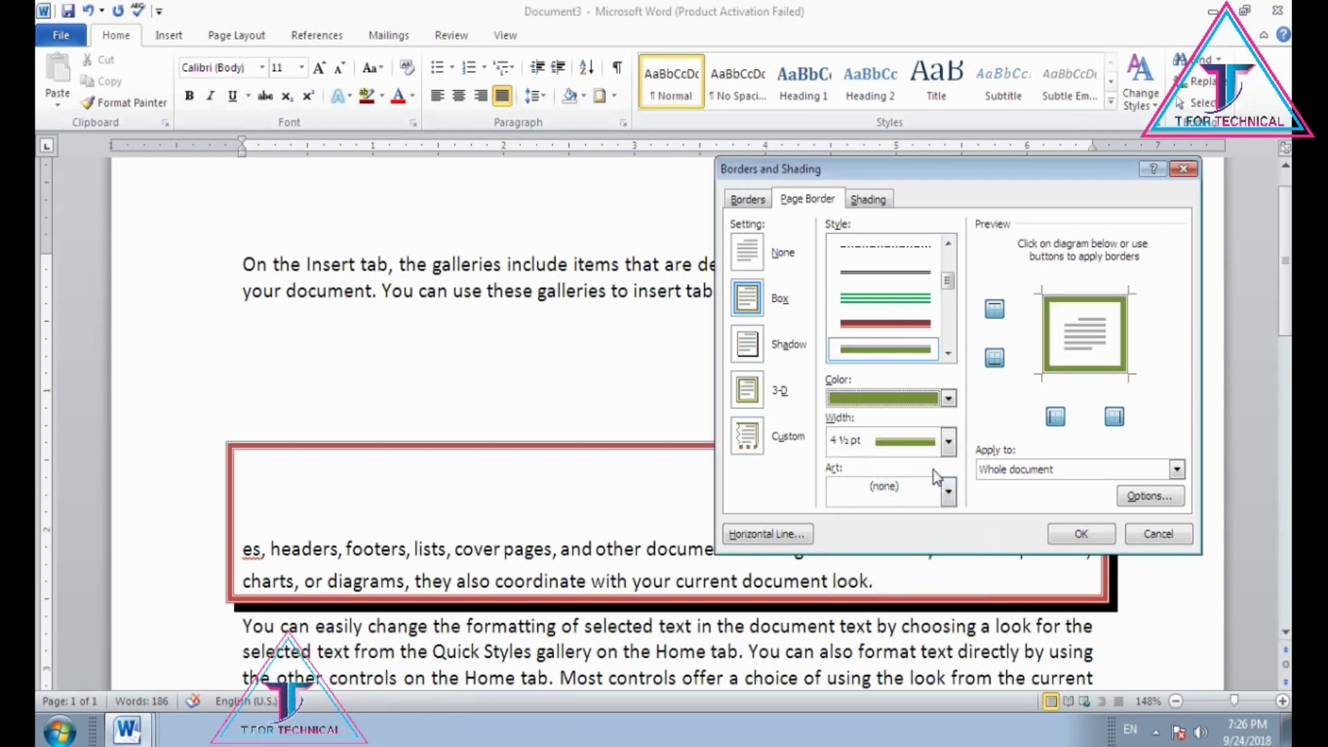
left_click(947, 445)
left_click(928, 538)
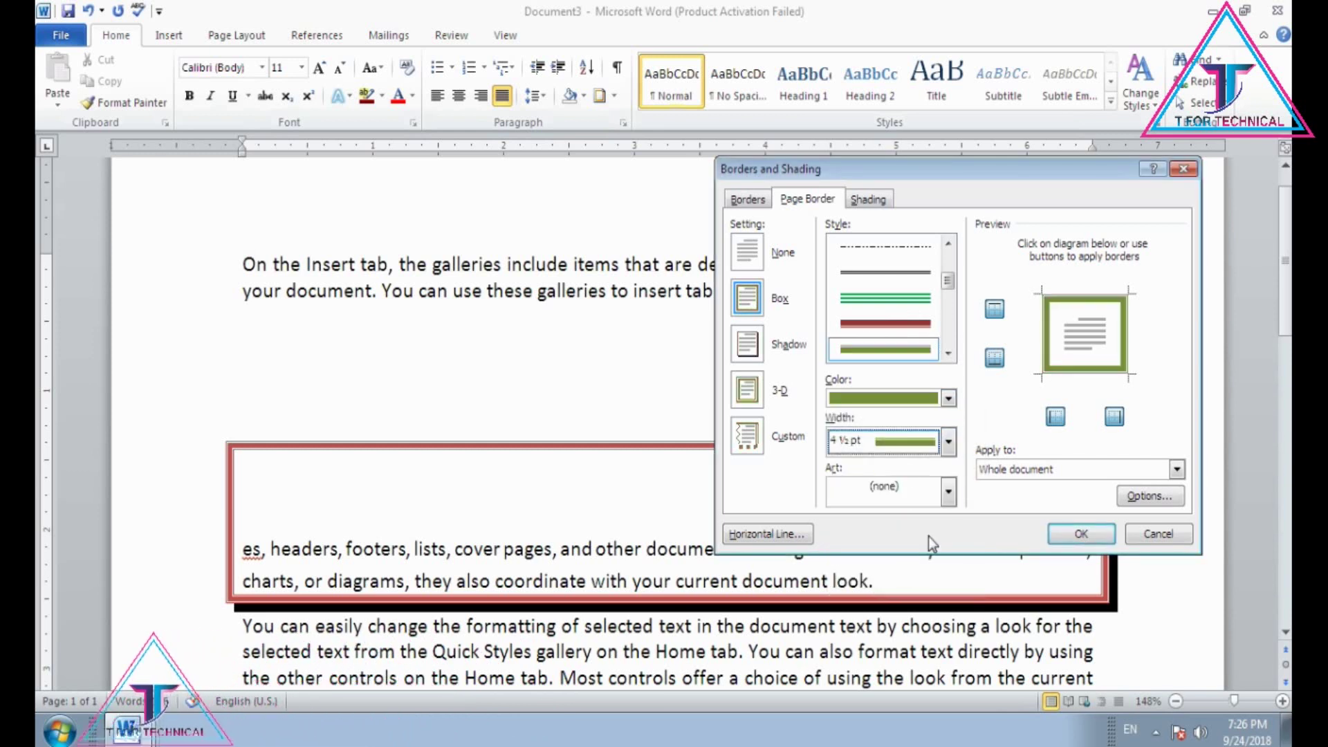
left_click(747, 343)
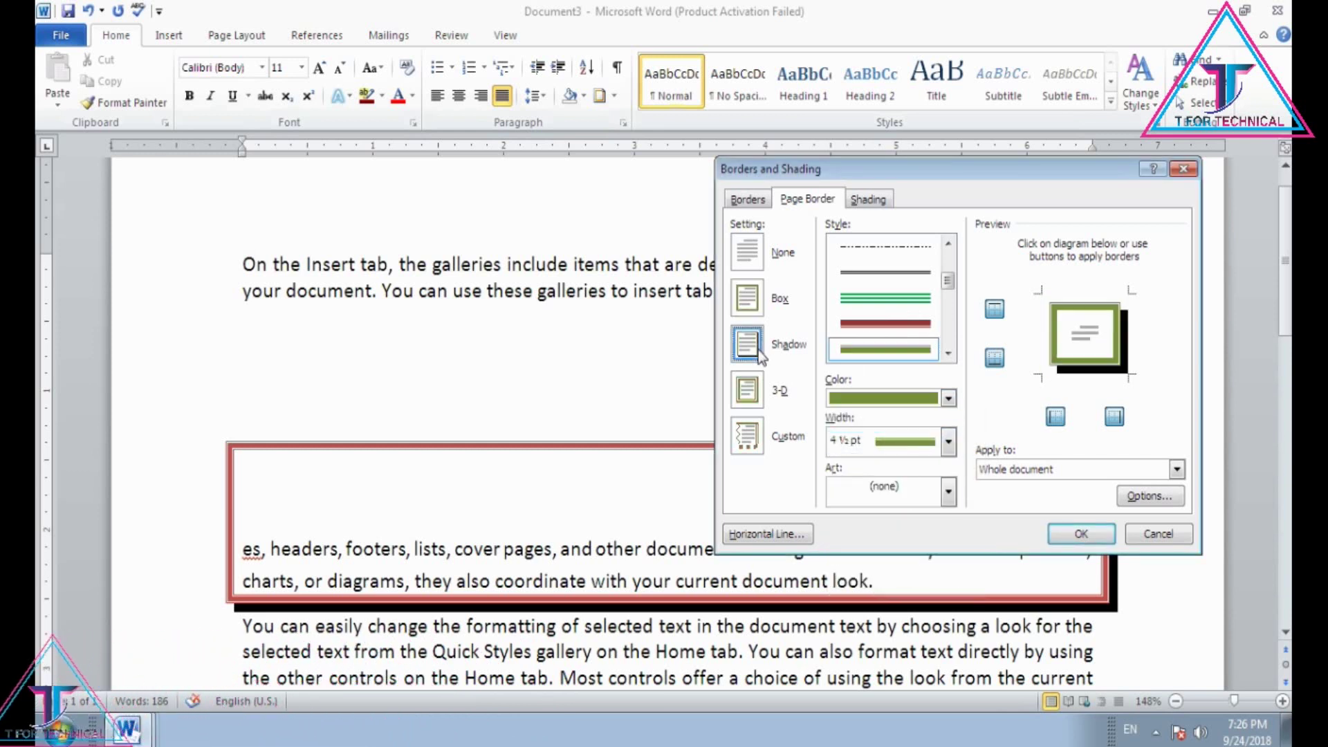
left_click(747, 390)
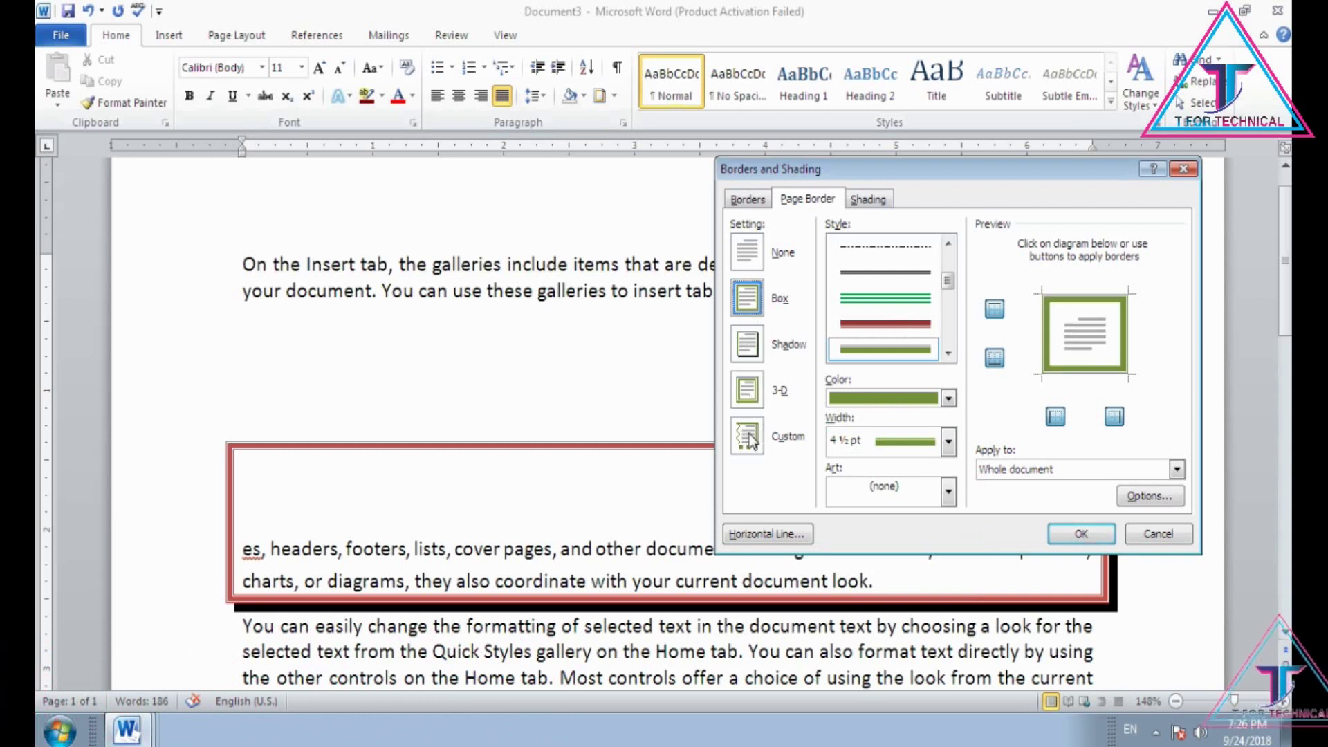
left_click(994, 311)
Apply the olive green page border, then restore its top edge
left_click(1082, 530)
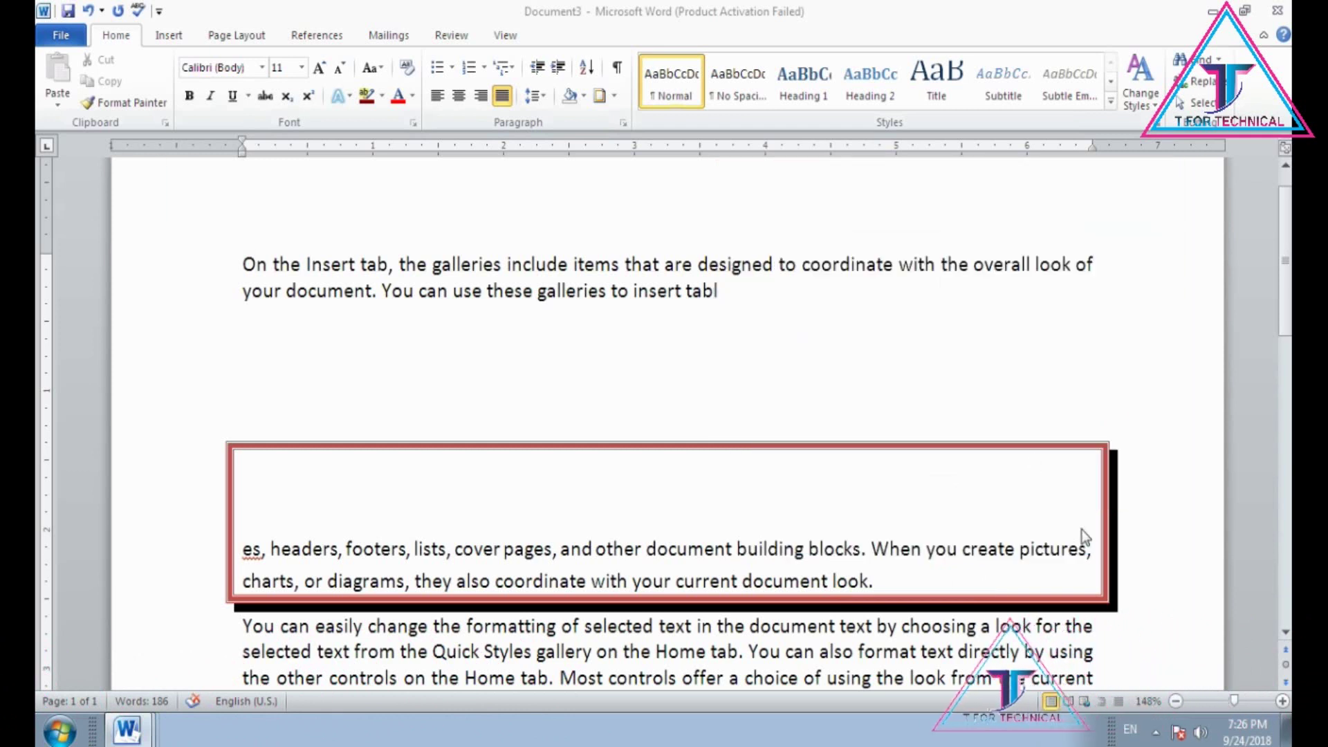
scroll(1105, 332, "down", 7)
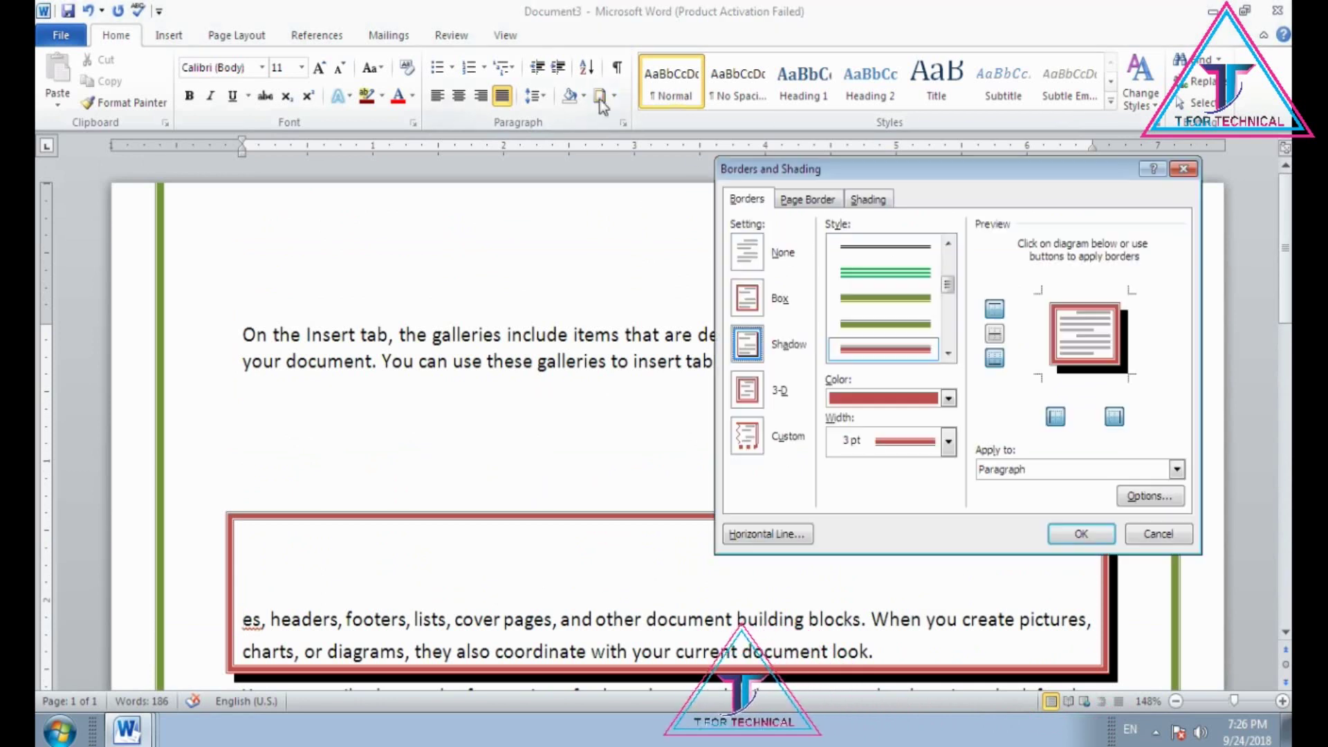
left_click(808, 200)
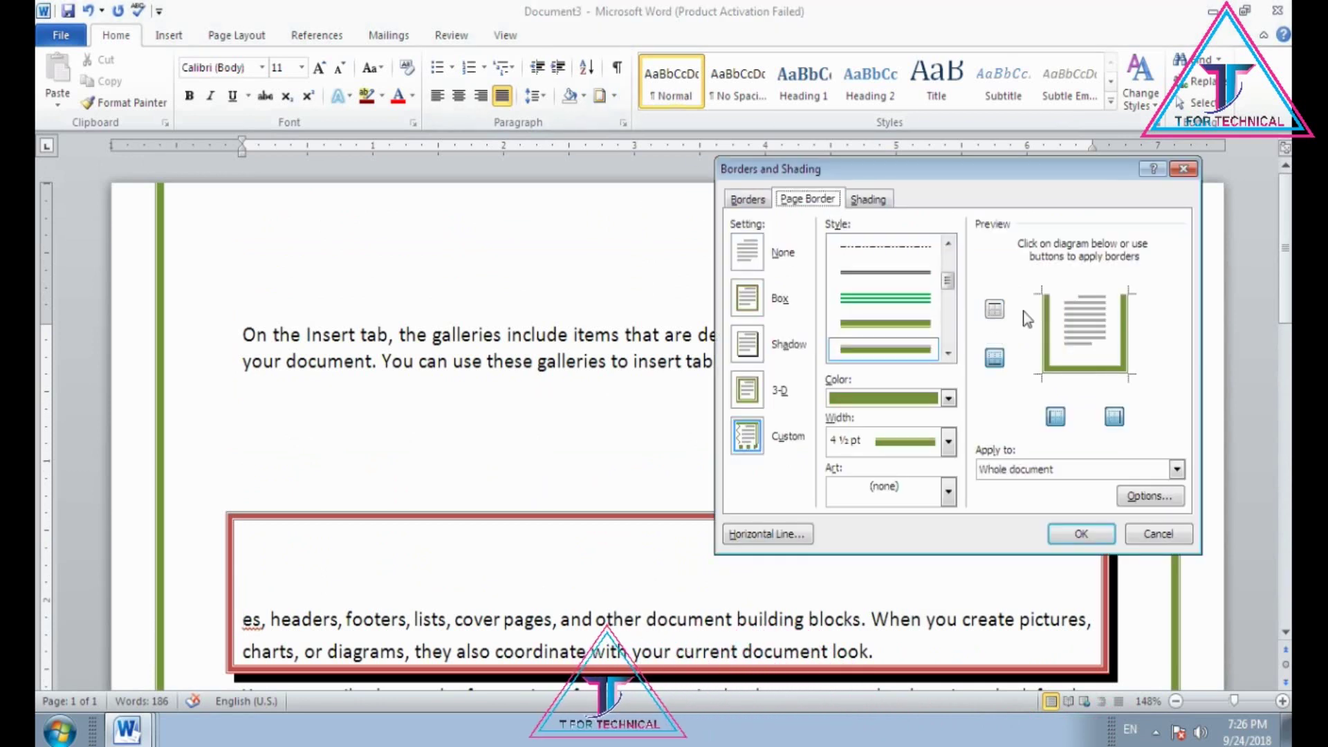
left_click(995, 311)
left_click(1076, 534)
scroll(919, 439, "down", 3)
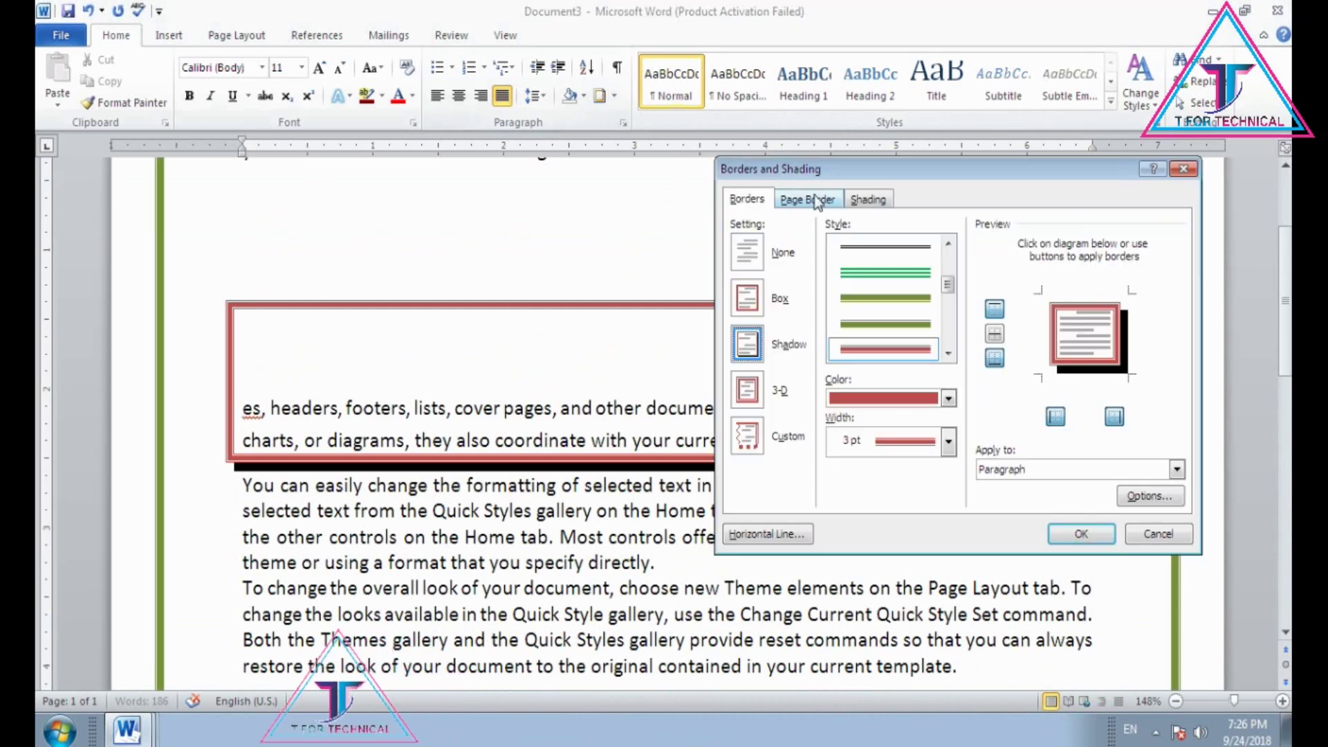
Replace the page border with the red apple art border
left_click(808, 199)
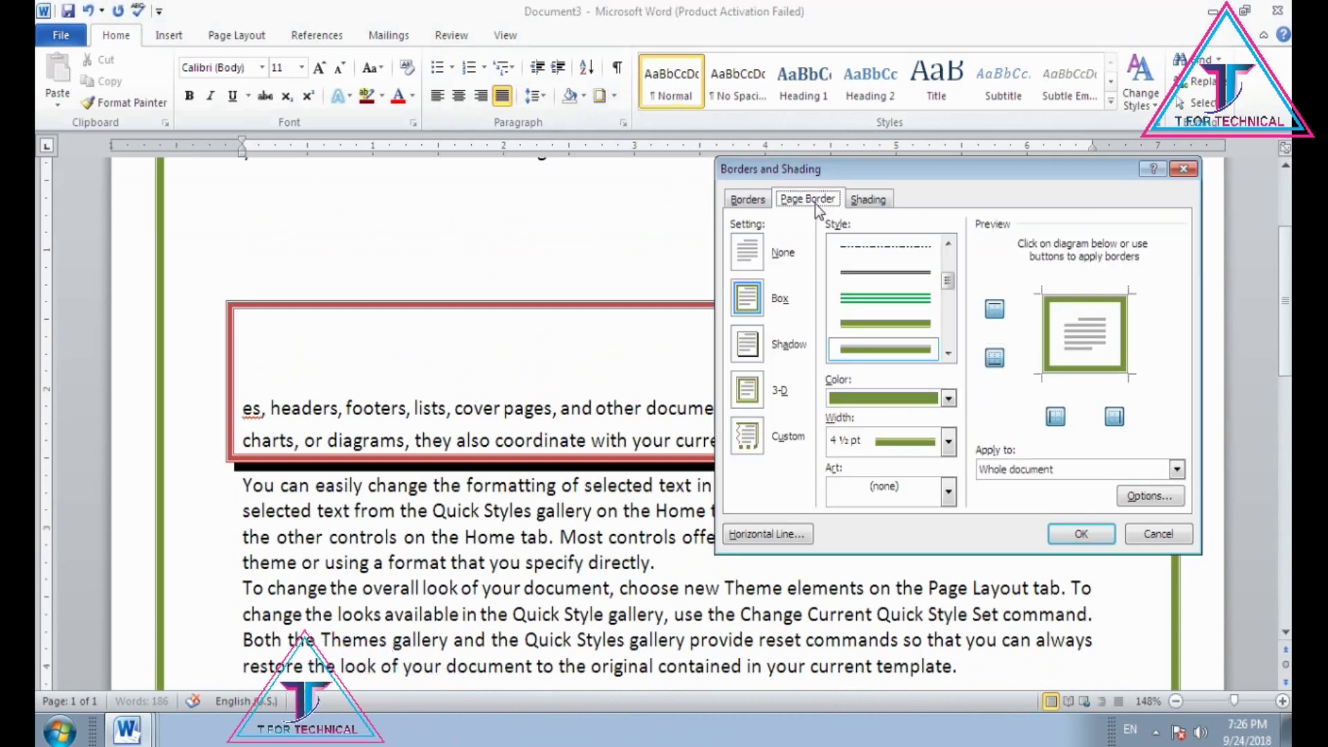
left_click(949, 492)
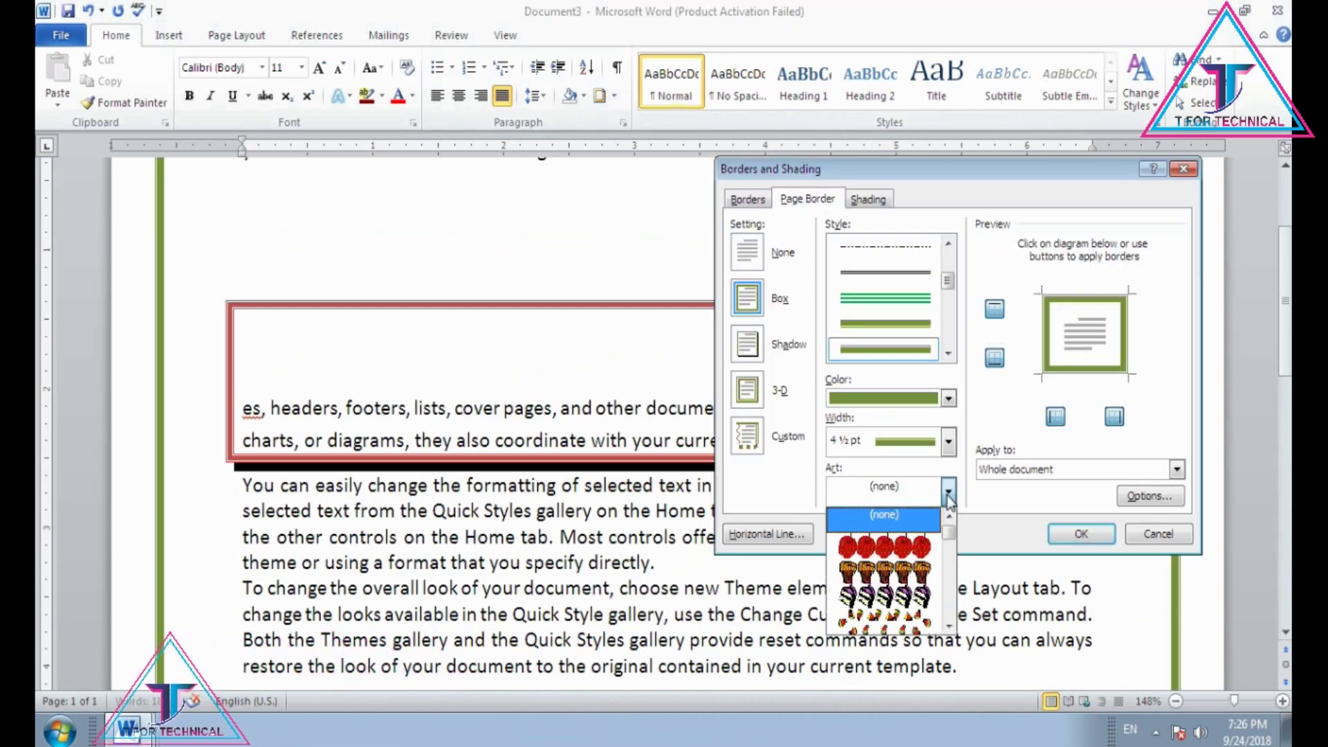
left_click(915, 547)
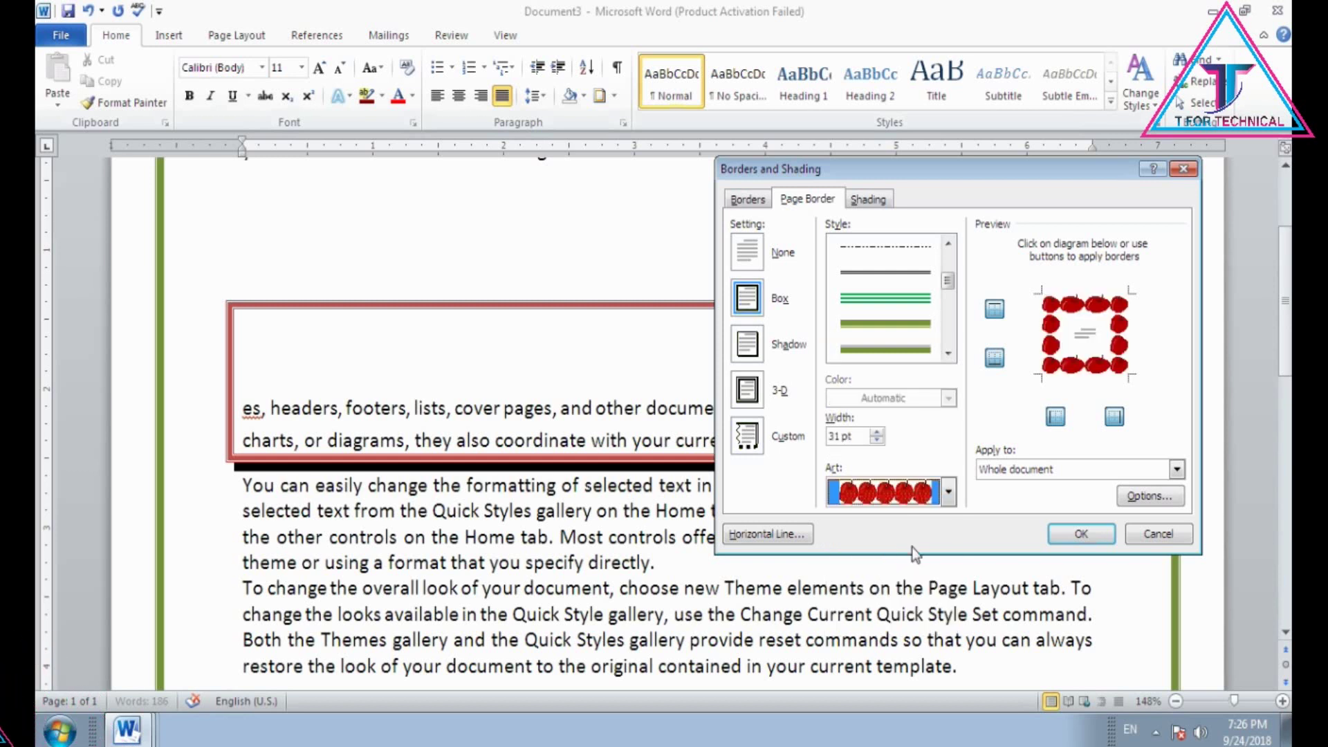
left_click(950, 493)
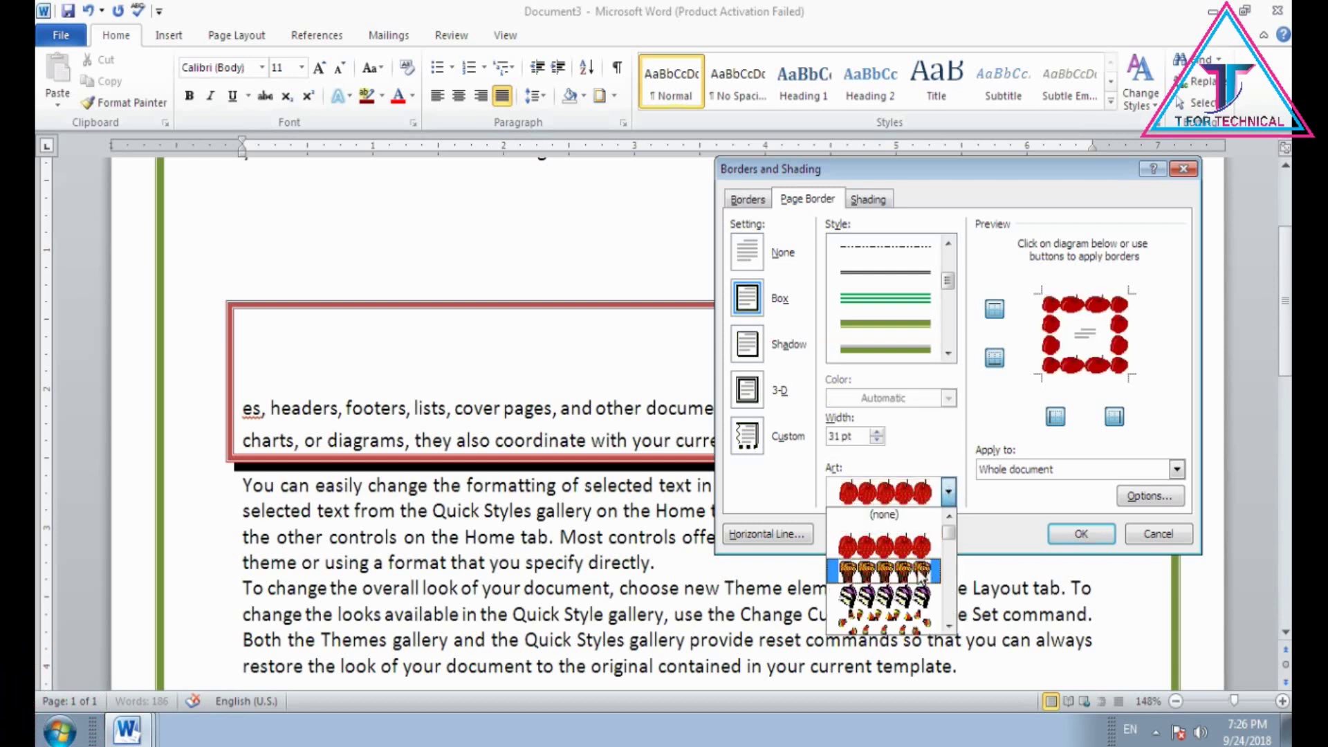
left_click(903, 543)
left_click(1081, 534)
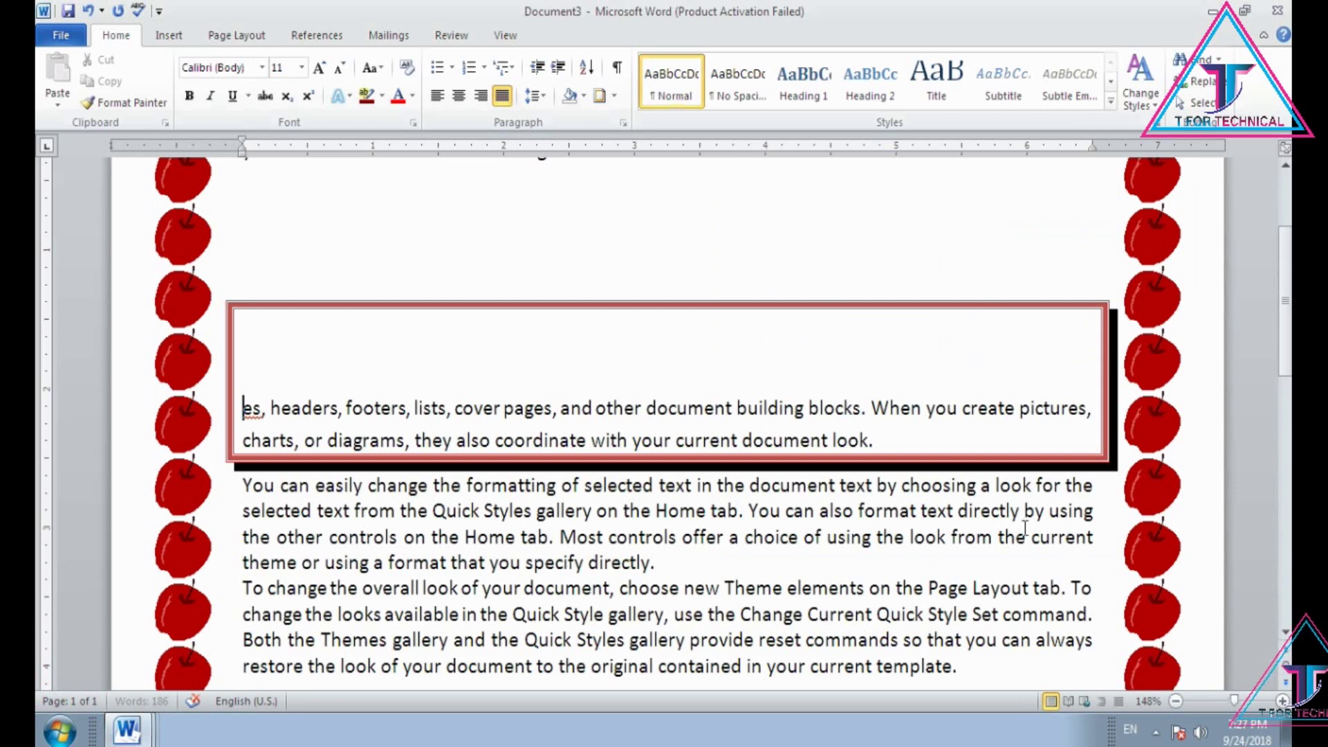
scroll(791, 454, "up", 3)
scroll(795, 462, "down", 8)
scroll(795, 461, "down", 6)
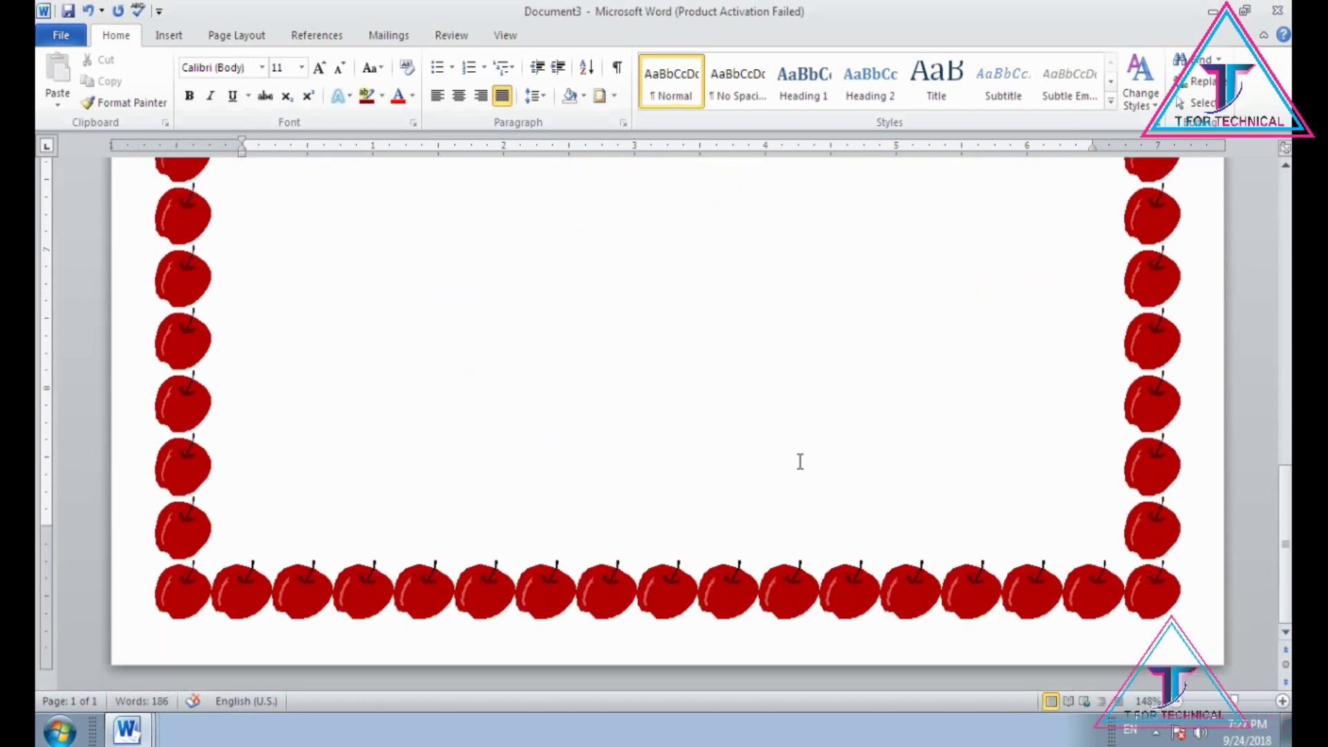
scroll(795, 462, "up", 8)
Choose the cat art page border, colour it light green, and apply it
left_click(602, 96)
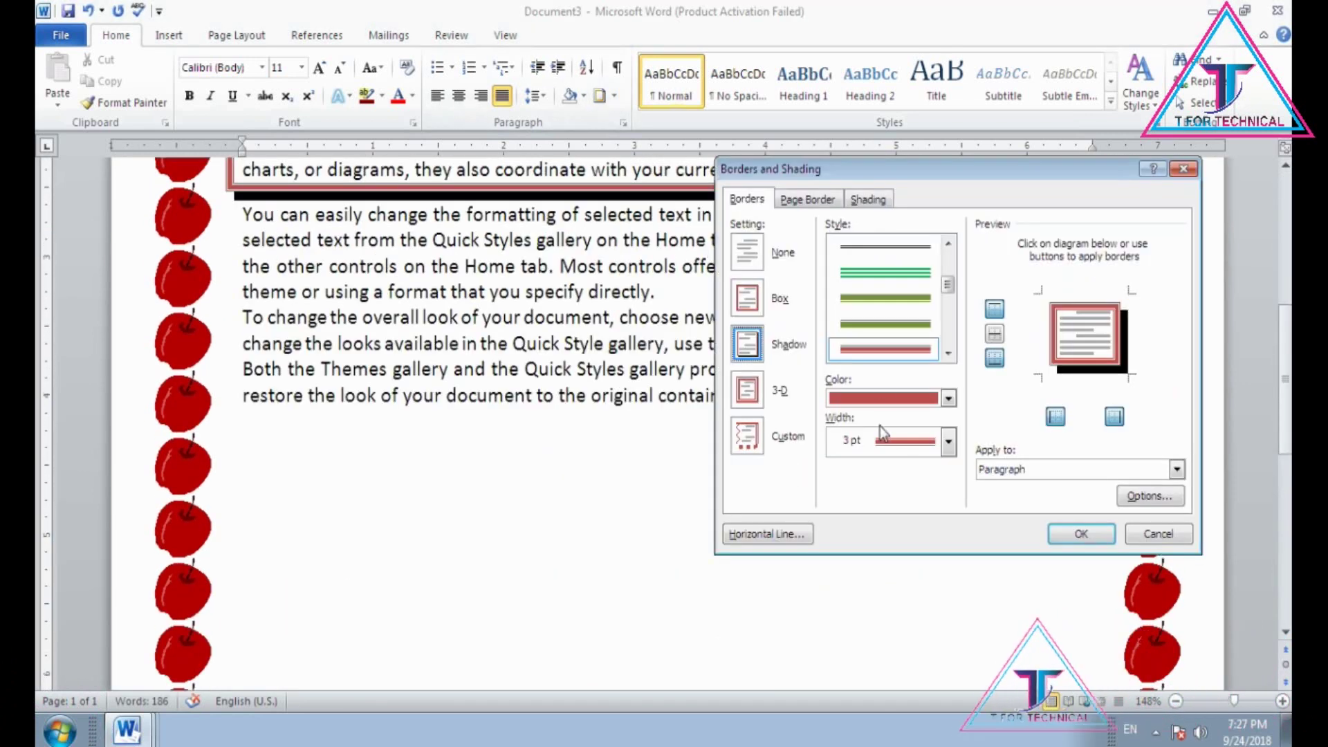
left_click(817, 201)
left_click(948, 492)
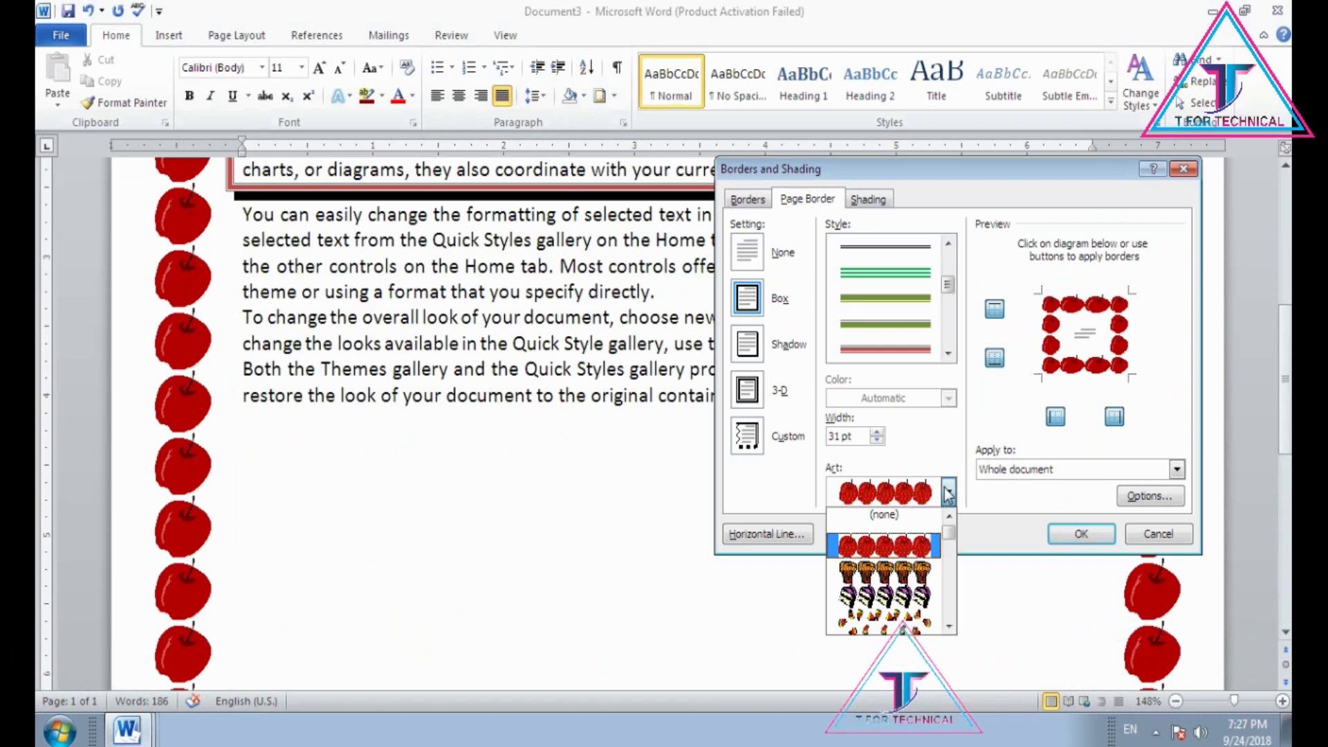
scroll(912, 580, "down", 1)
scroll(912, 580, "down", 1)
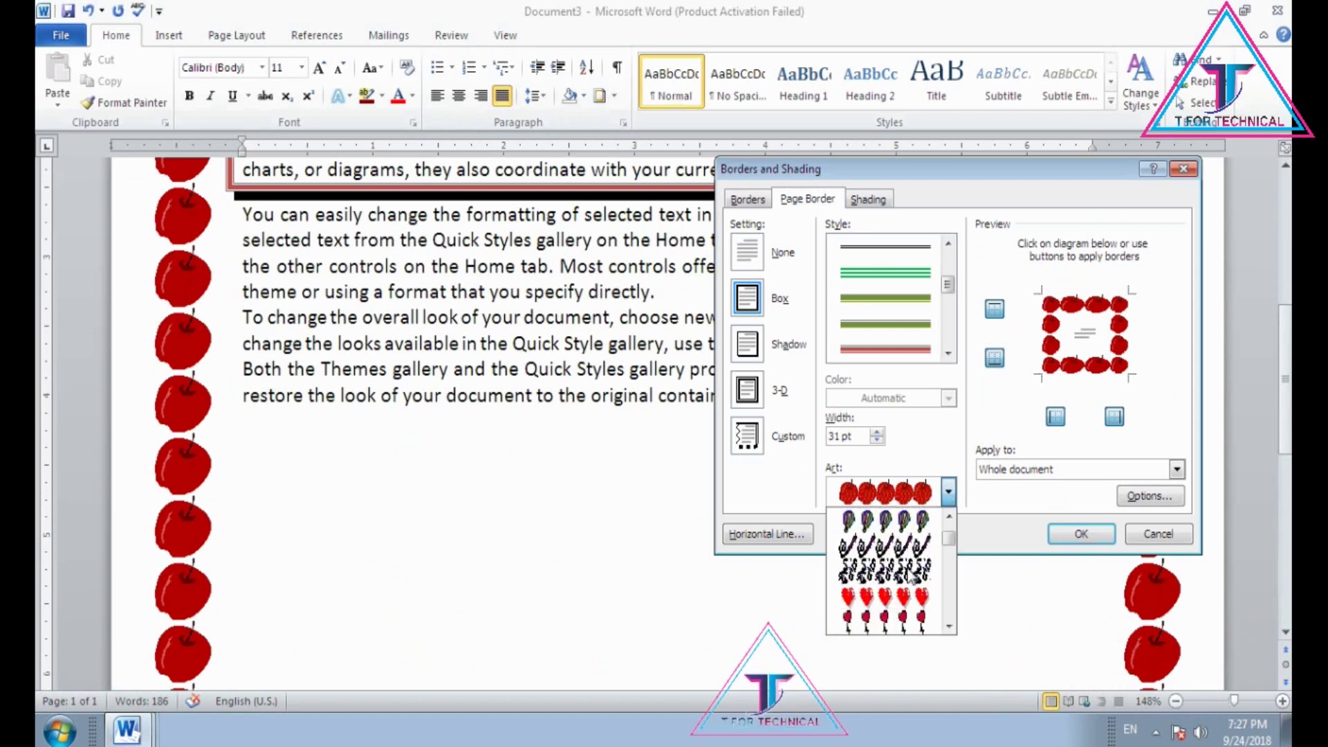
scroll(912, 580, "down", 1)
scroll(912, 577, "down", 1)
scroll(911, 576, "down", 1)
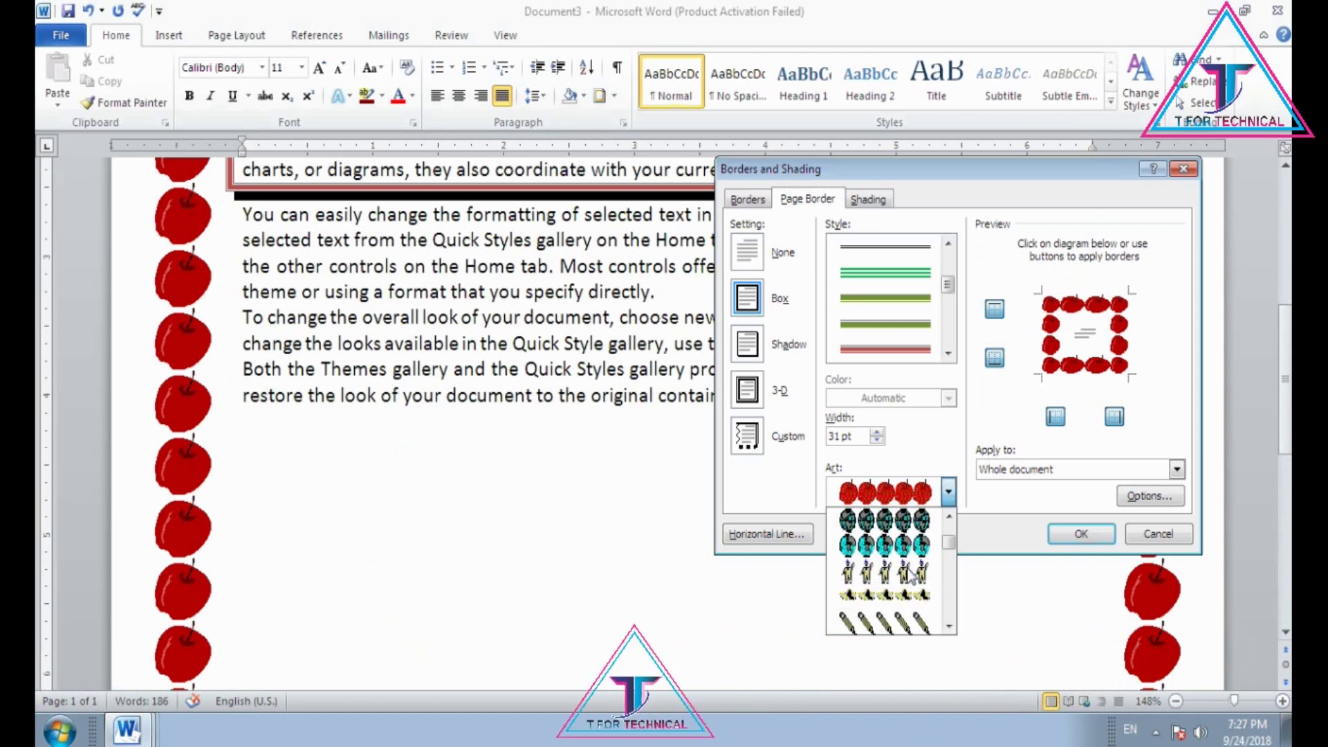
scroll(910, 576, "down", 2)
scroll(906, 575, "down", 2)
scroll(906, 574, "down", 2)
scroll(906, 574, "down", 1)
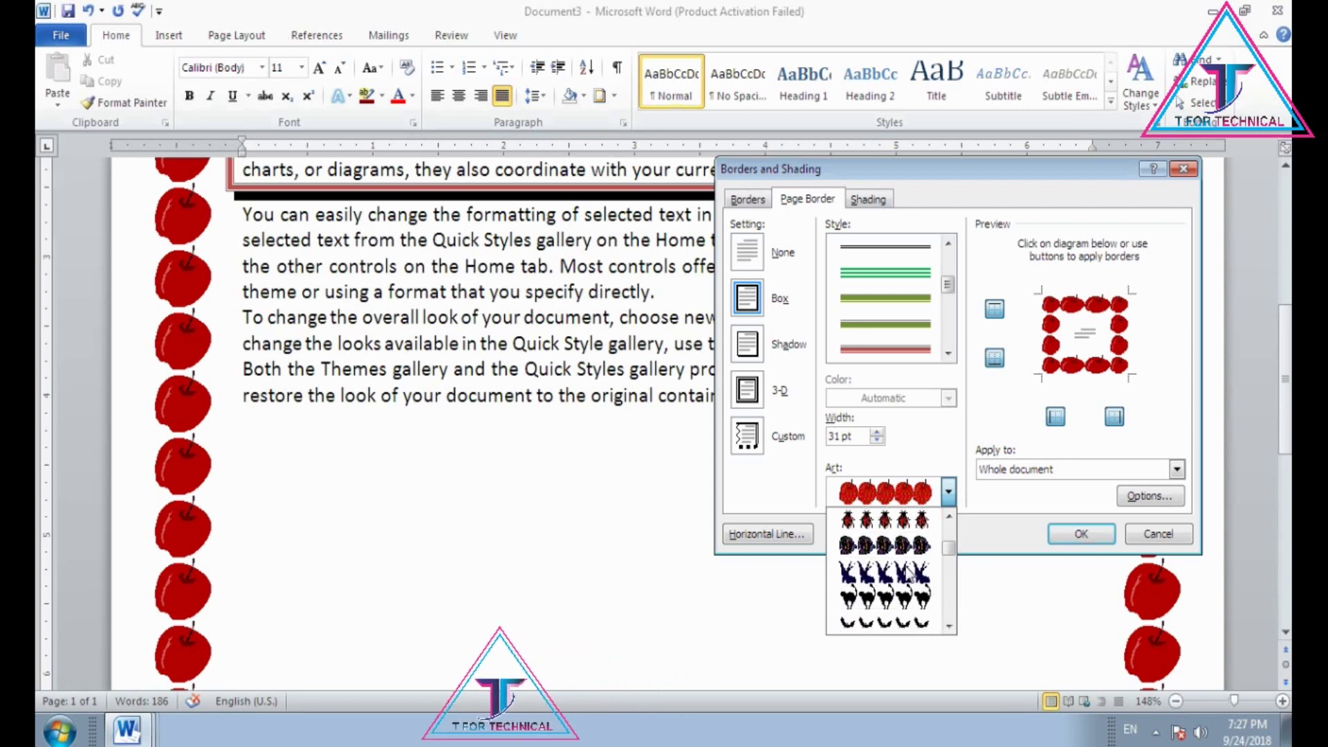
scroll(907, 574, "down", 2)
scroll(909, 575, "down", 2)
left_click(912, 574)
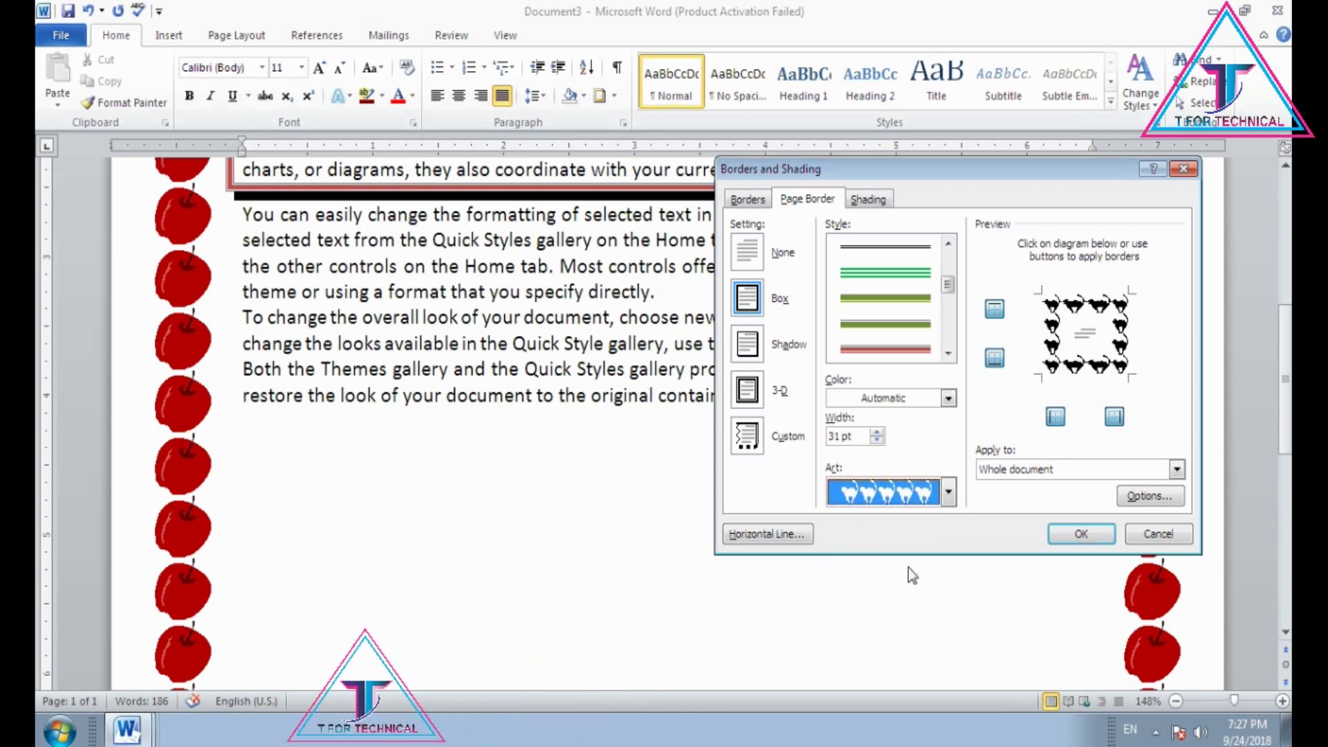
left_click(936, 404)
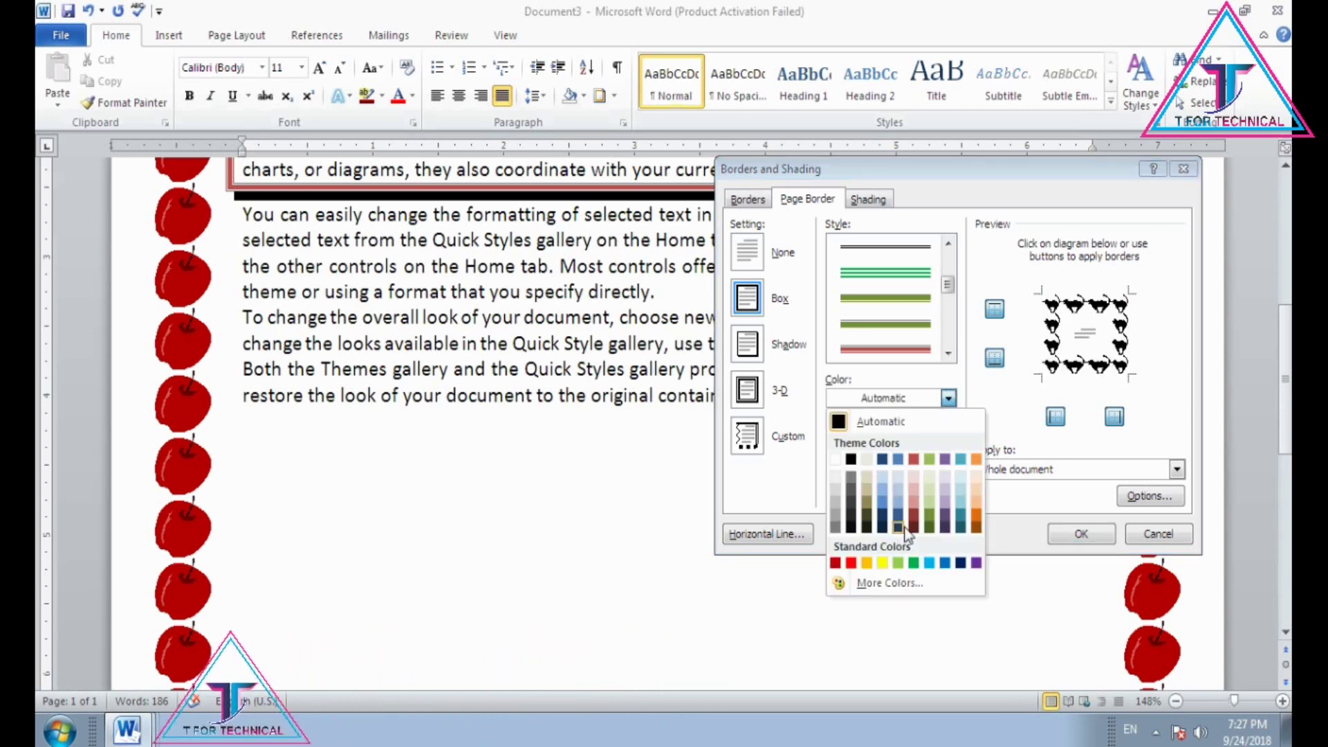
left_click(898, 563)
left_click(1062, 534)
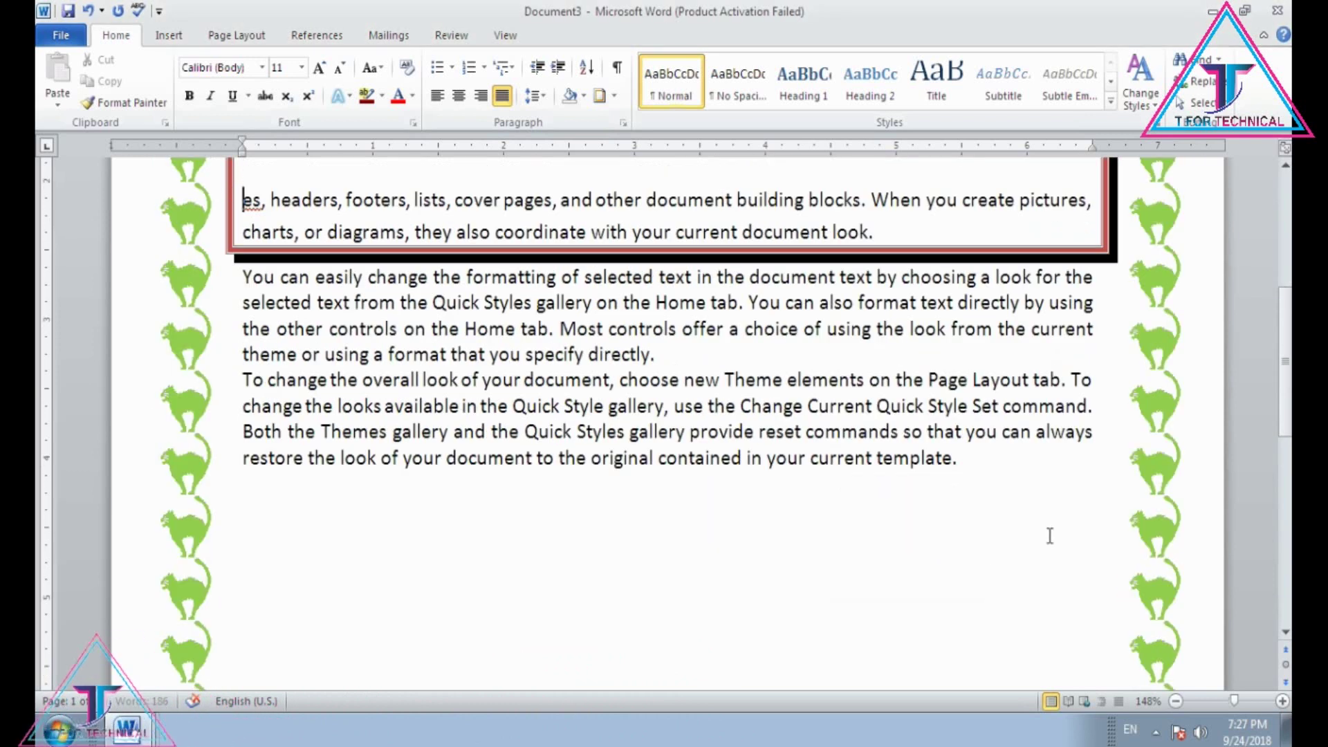
Reapply the green cat page border from the Page Border settings
scroll(712, 528, "up", 5)
scroll(1004, 360, "down", 4)
scroll(1049, 415, "down", 5)
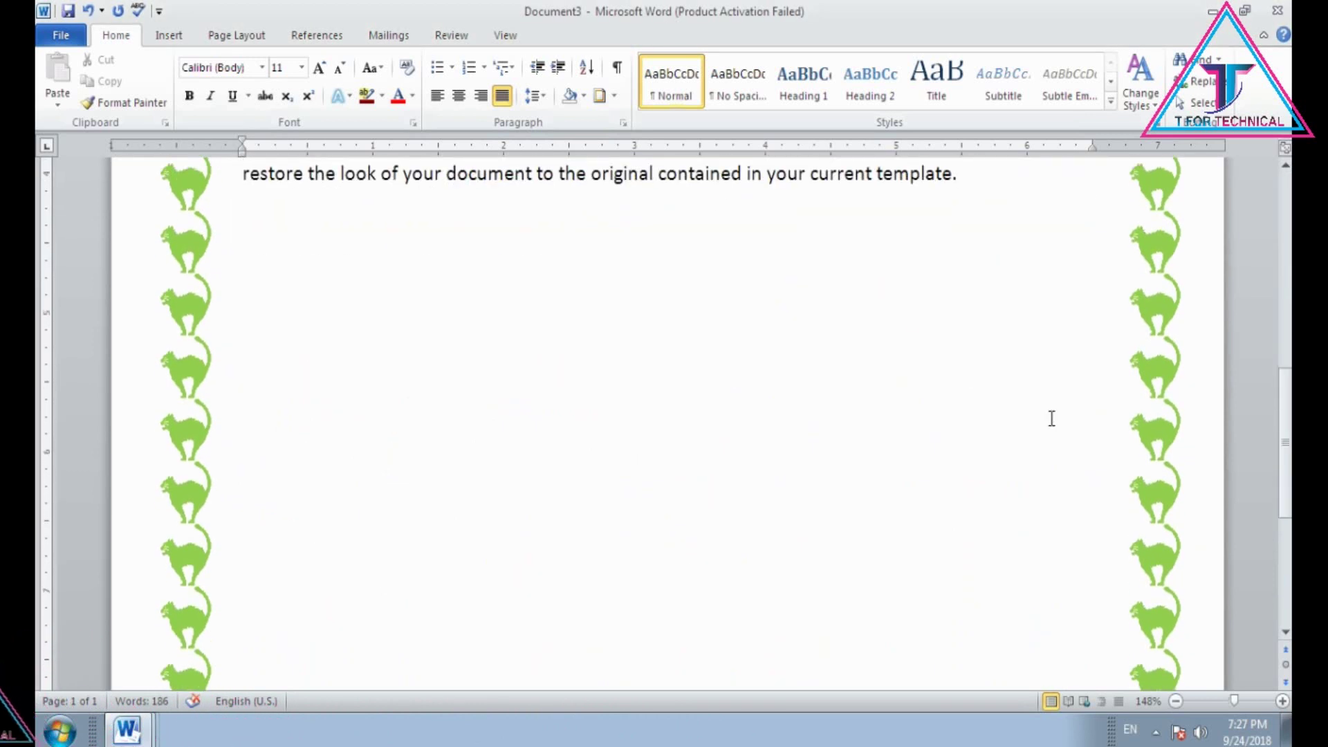
scroll(1071, 483, "up", 2)
left_click(596, 96)
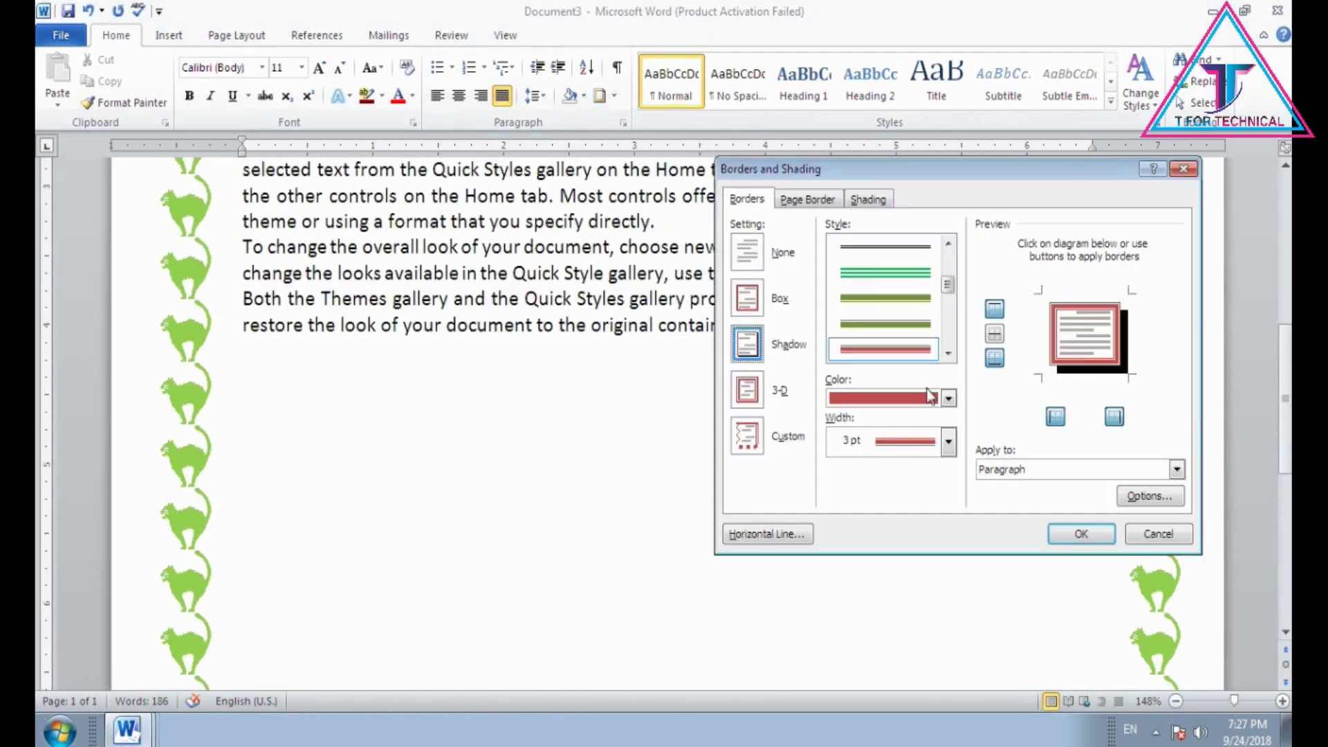
left_click(806, 200)
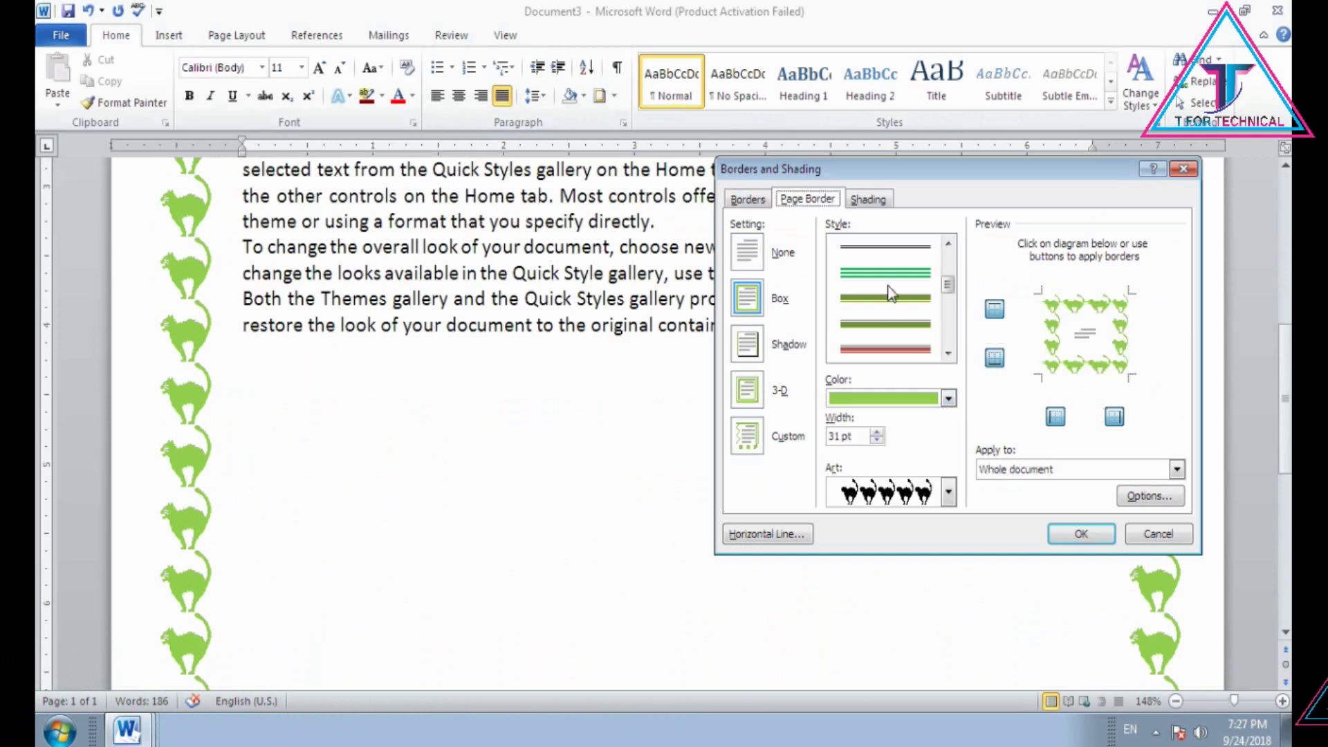
left_click(1069, 536)
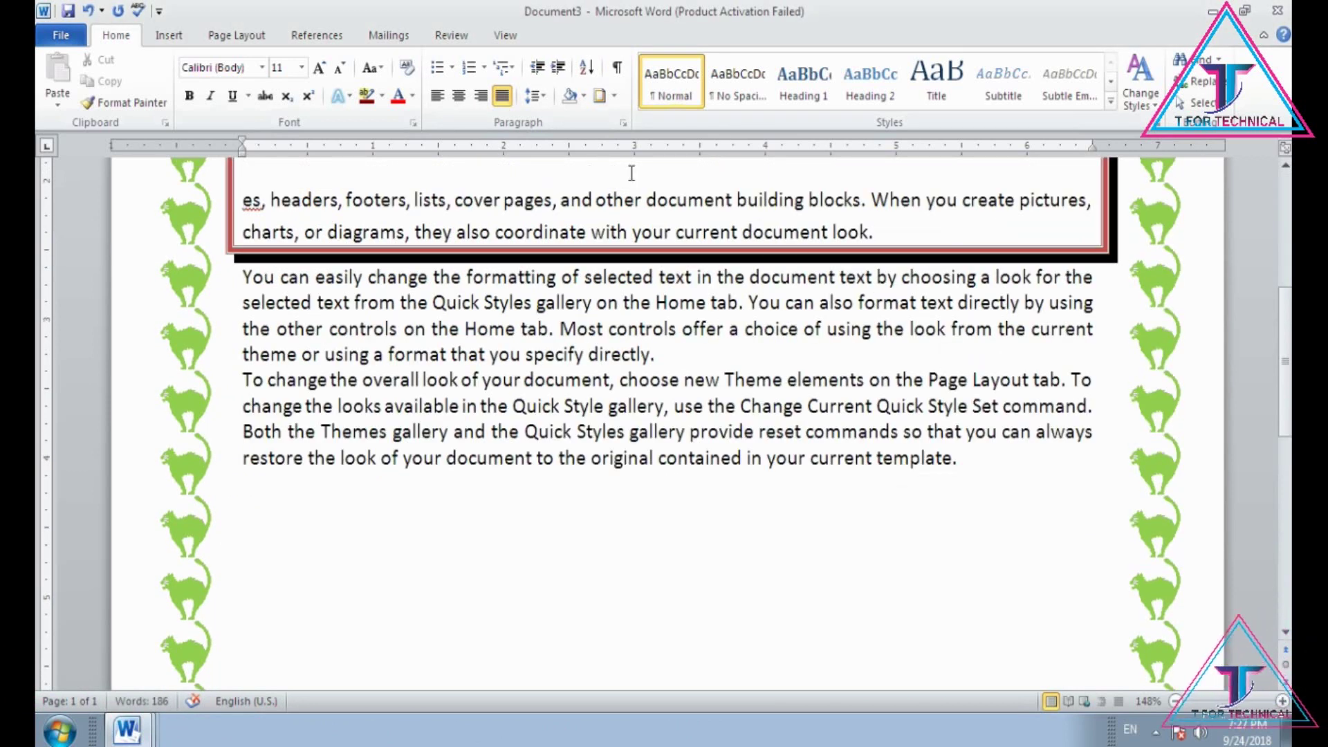
scroll(642, 207, "up", 3)
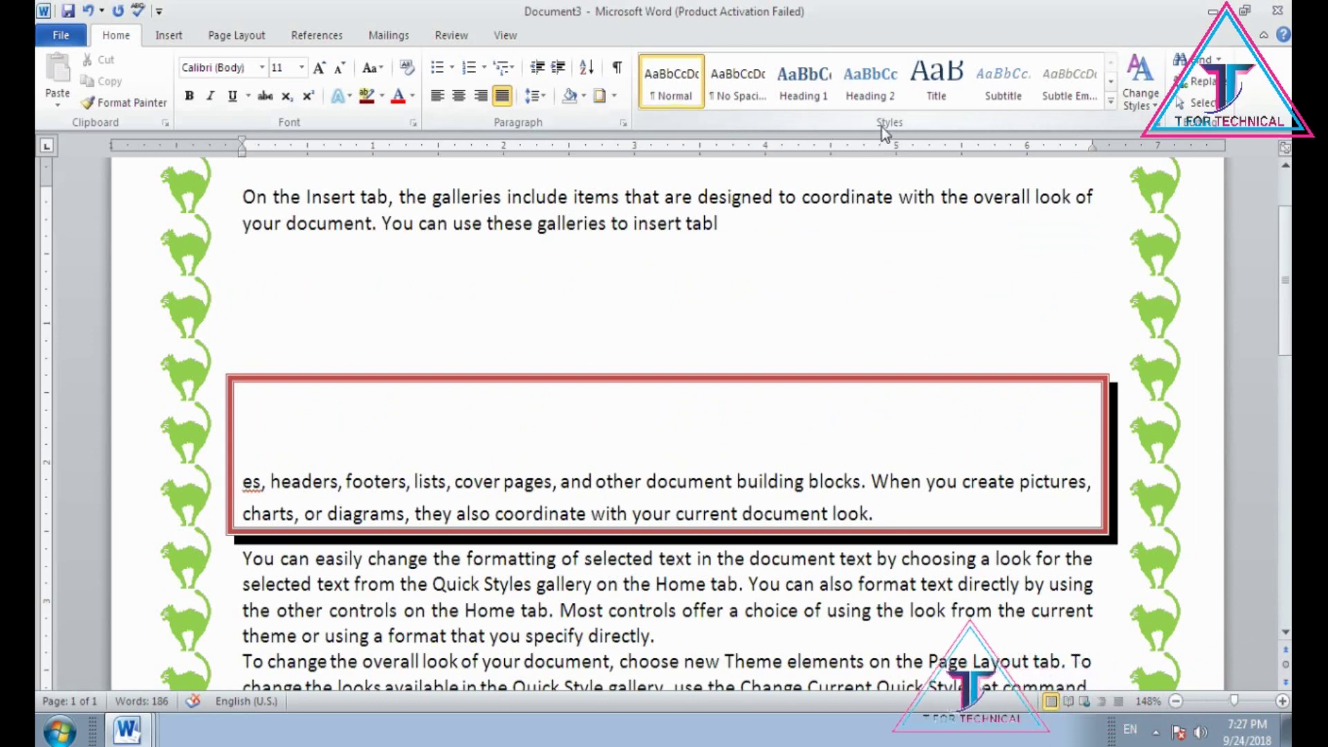
Select the first paragraph and apply the Title style
scroll(761, 171, "up", 3)
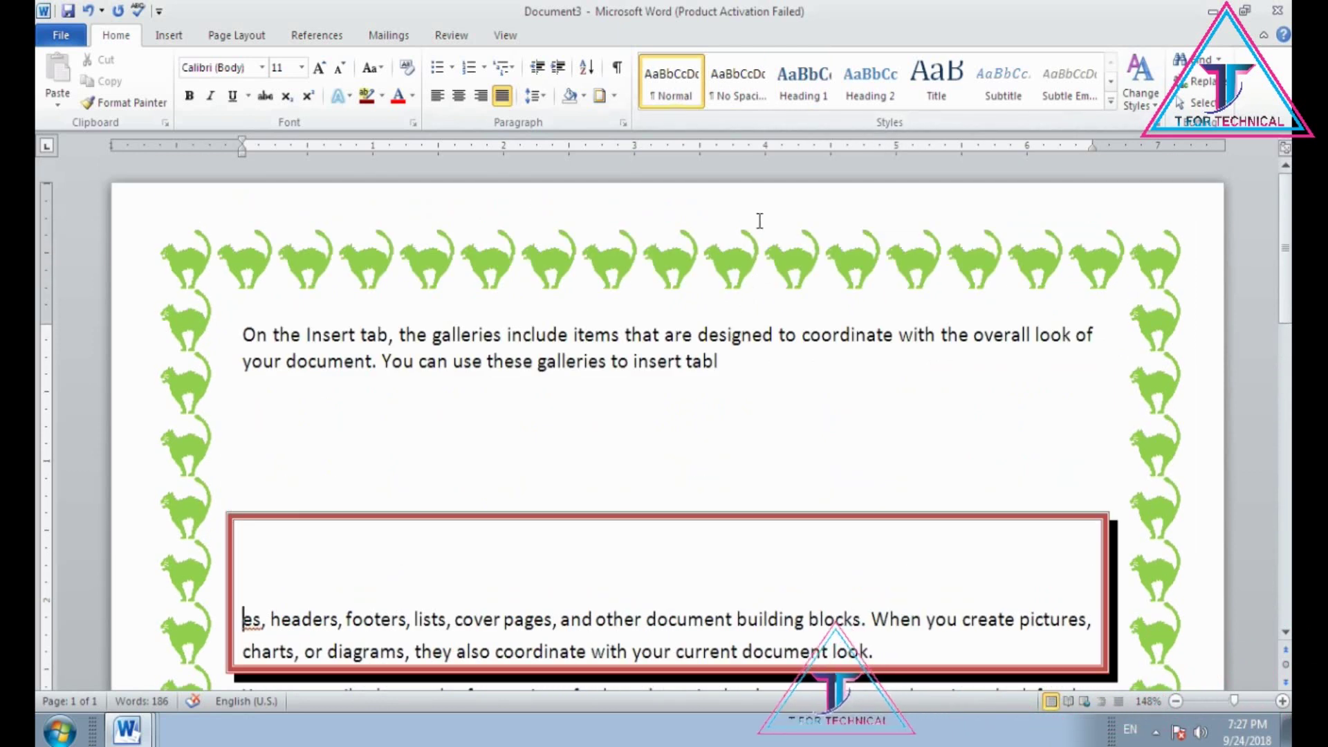
mouse_move(747, 374)
left_mouse_down()
mouse_move(275, 266)
mouse_move(239, 311)
left_mouse_up()
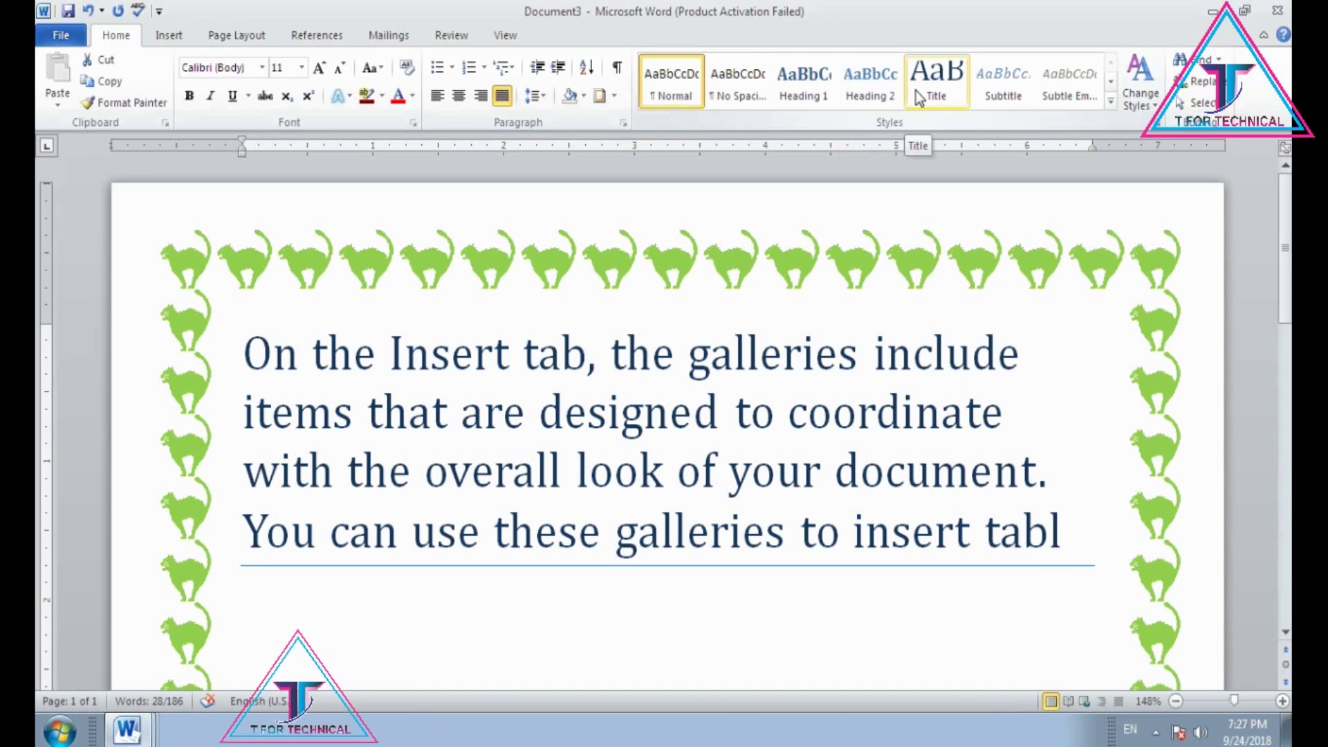
left_click(916, 94)
Try a different style set from Change Styles, leaving the theme fonts unchanged
left_click(1139, 98)
mouse_move(1183, 126)
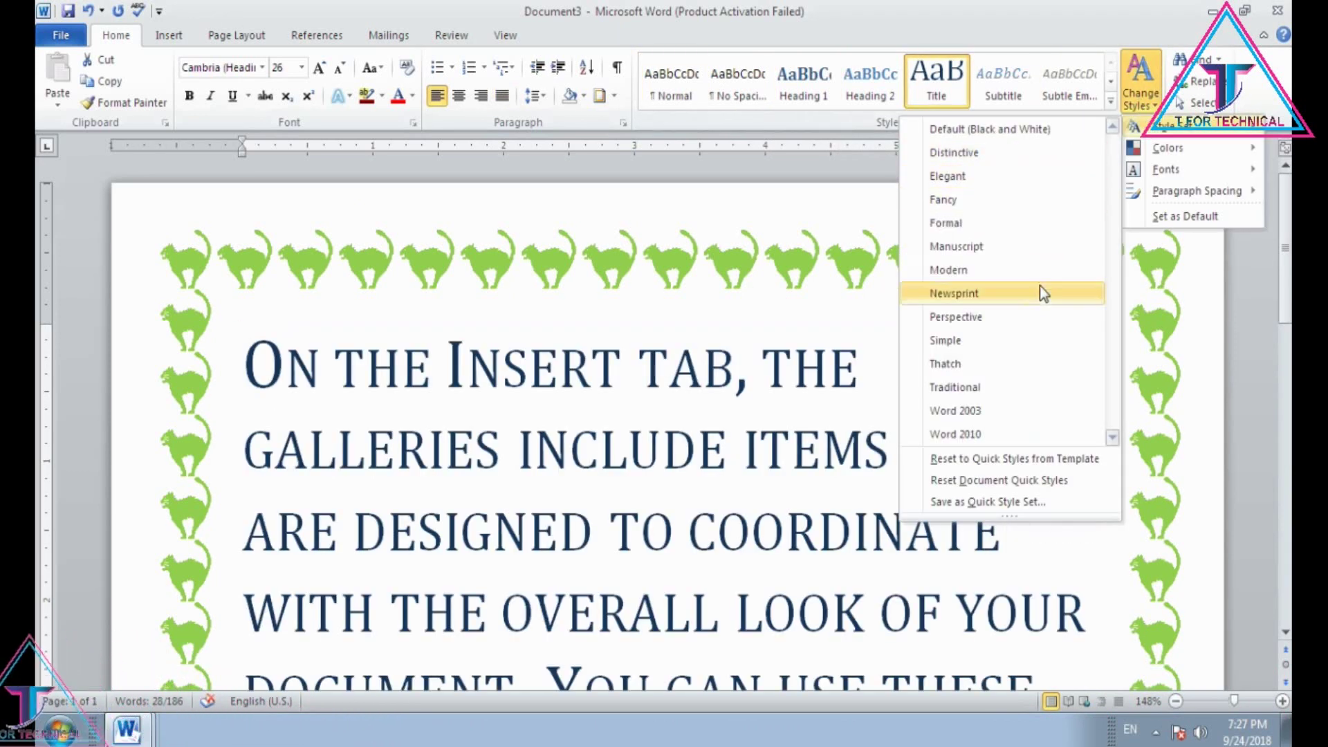
left_click(1031, 415)
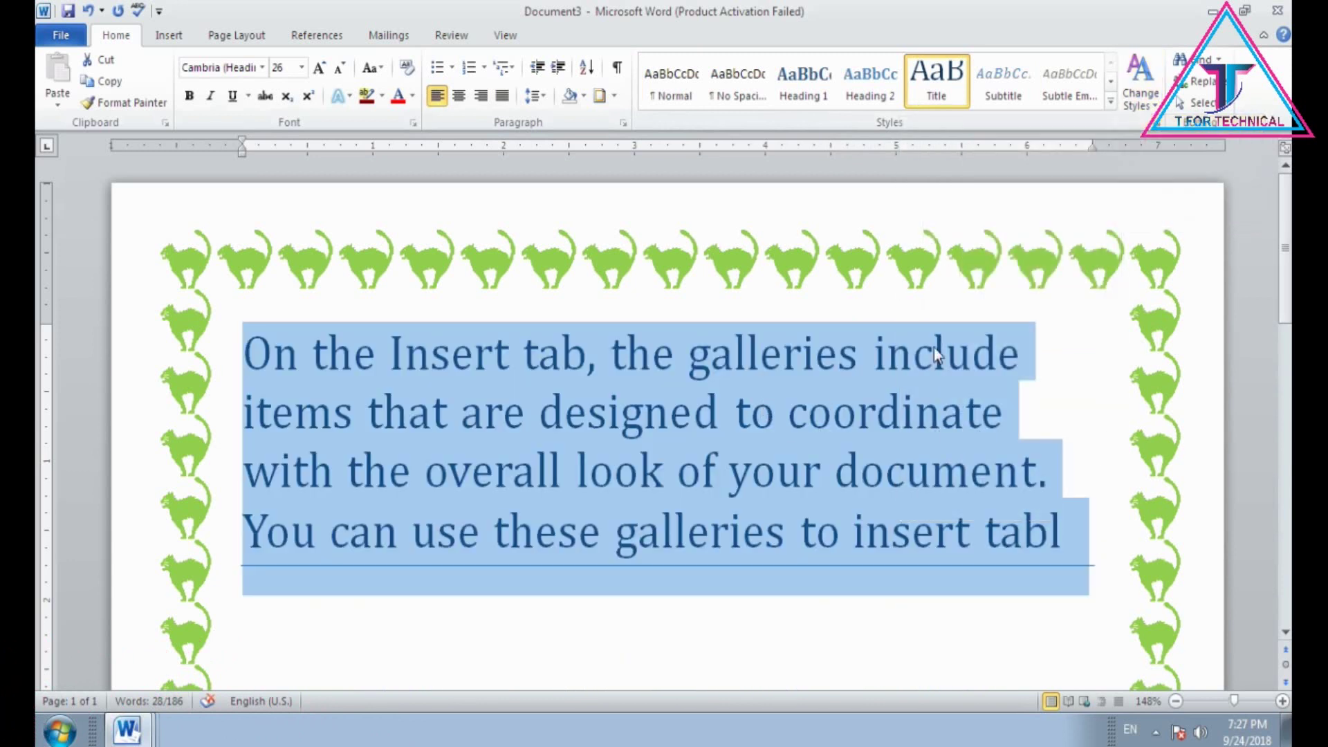
left_click(1142, 97)
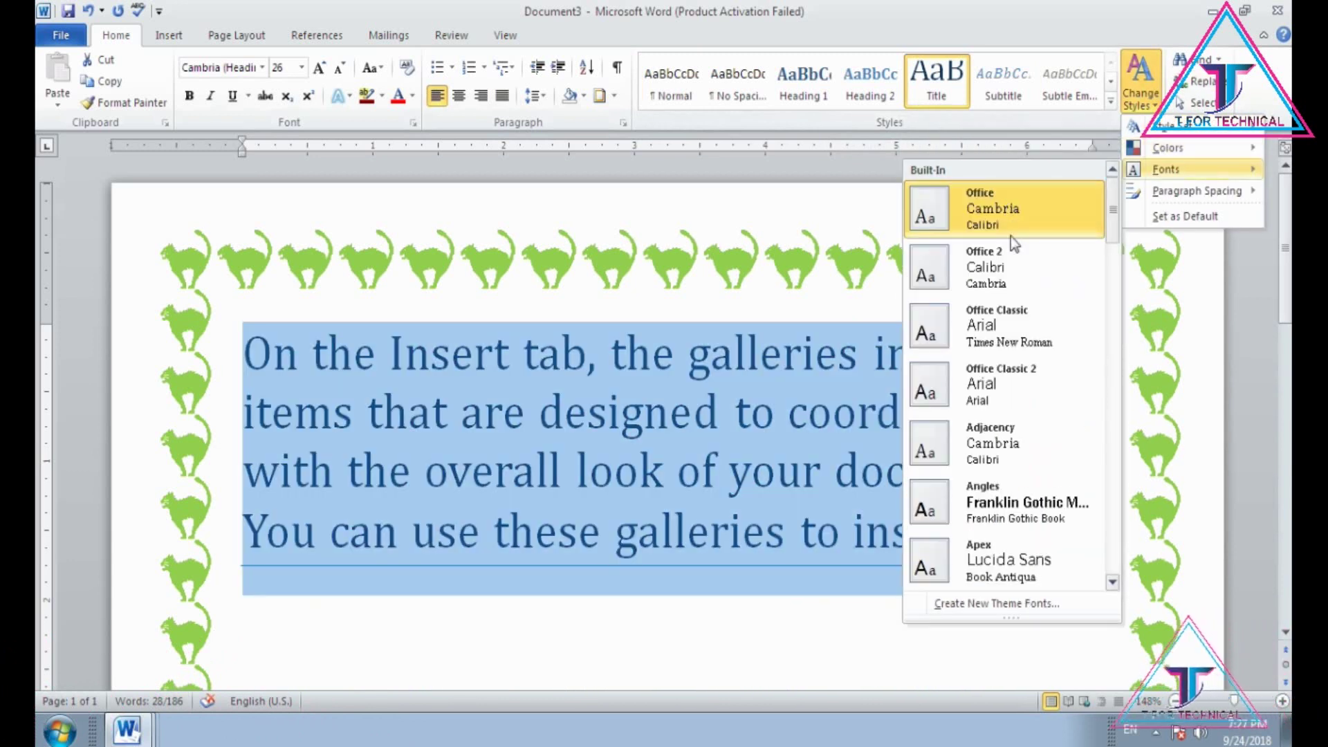
mouse_move(1167, 169)
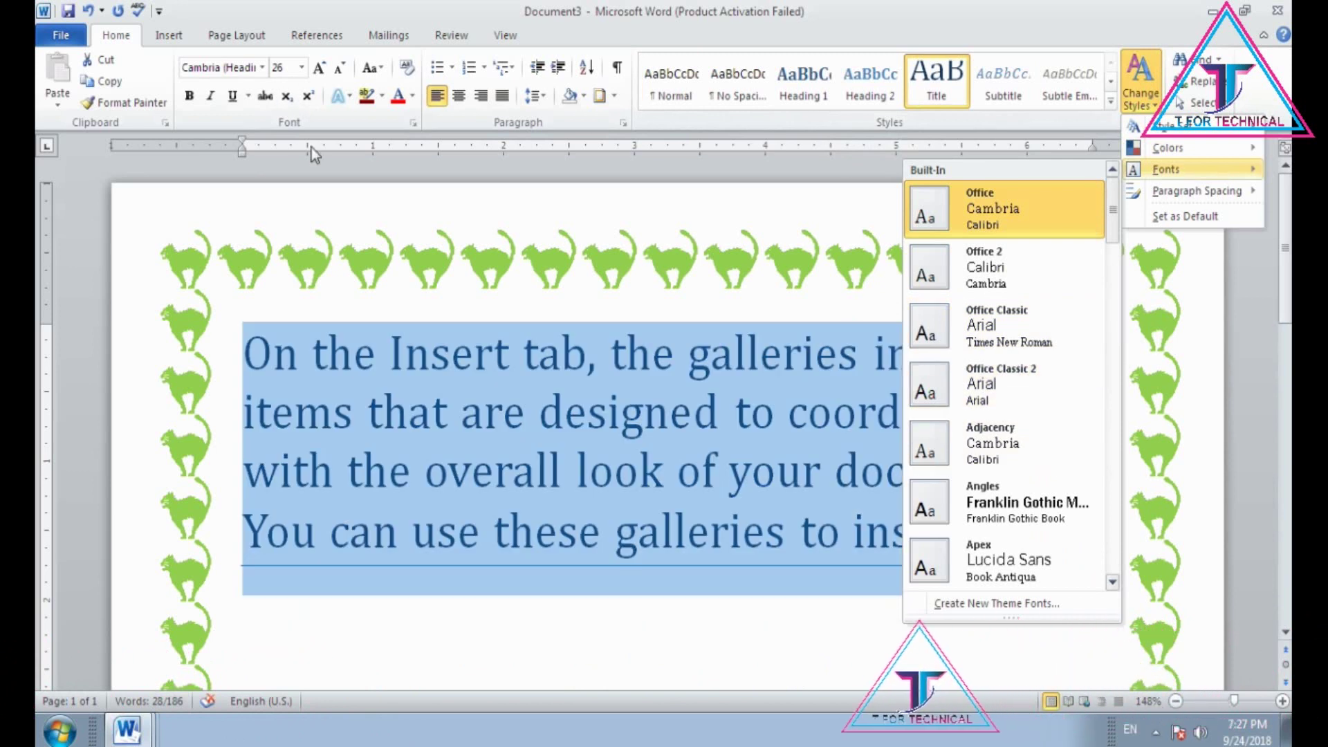
left_click(663, 316)
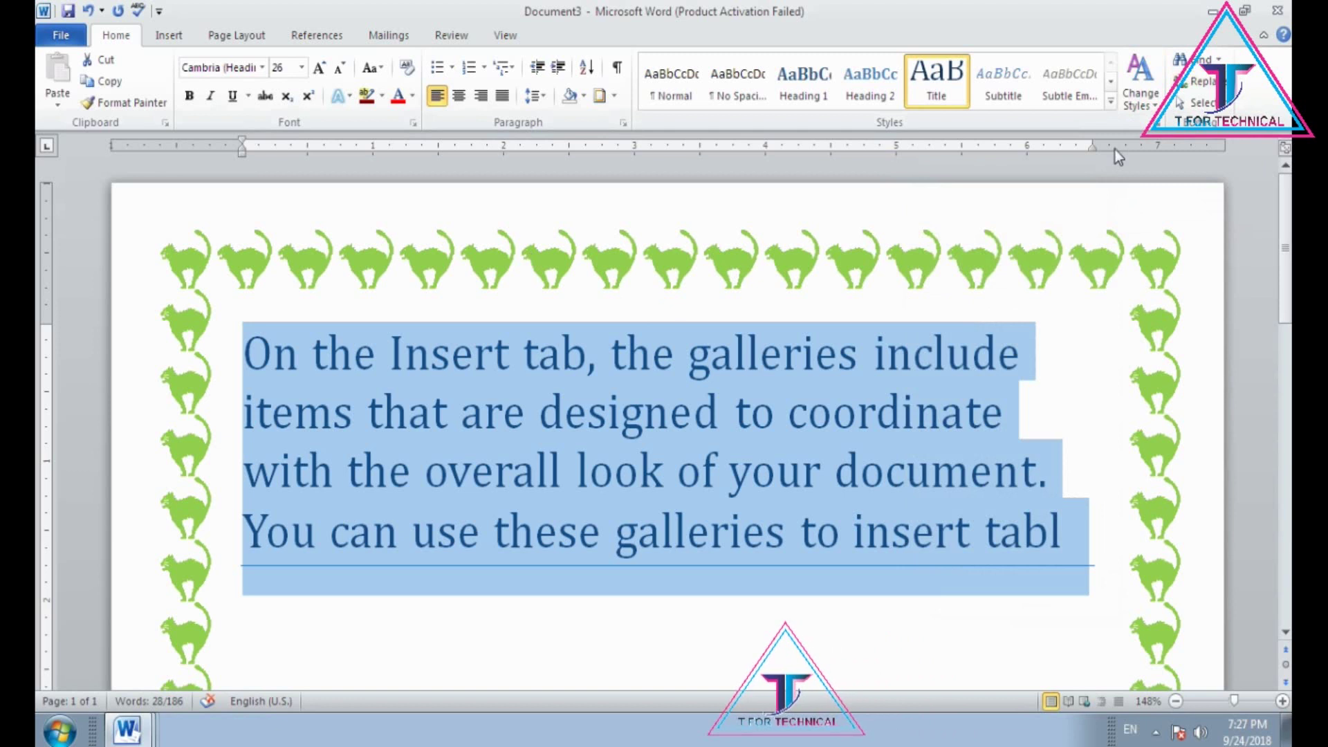
left_click(1017, 288)
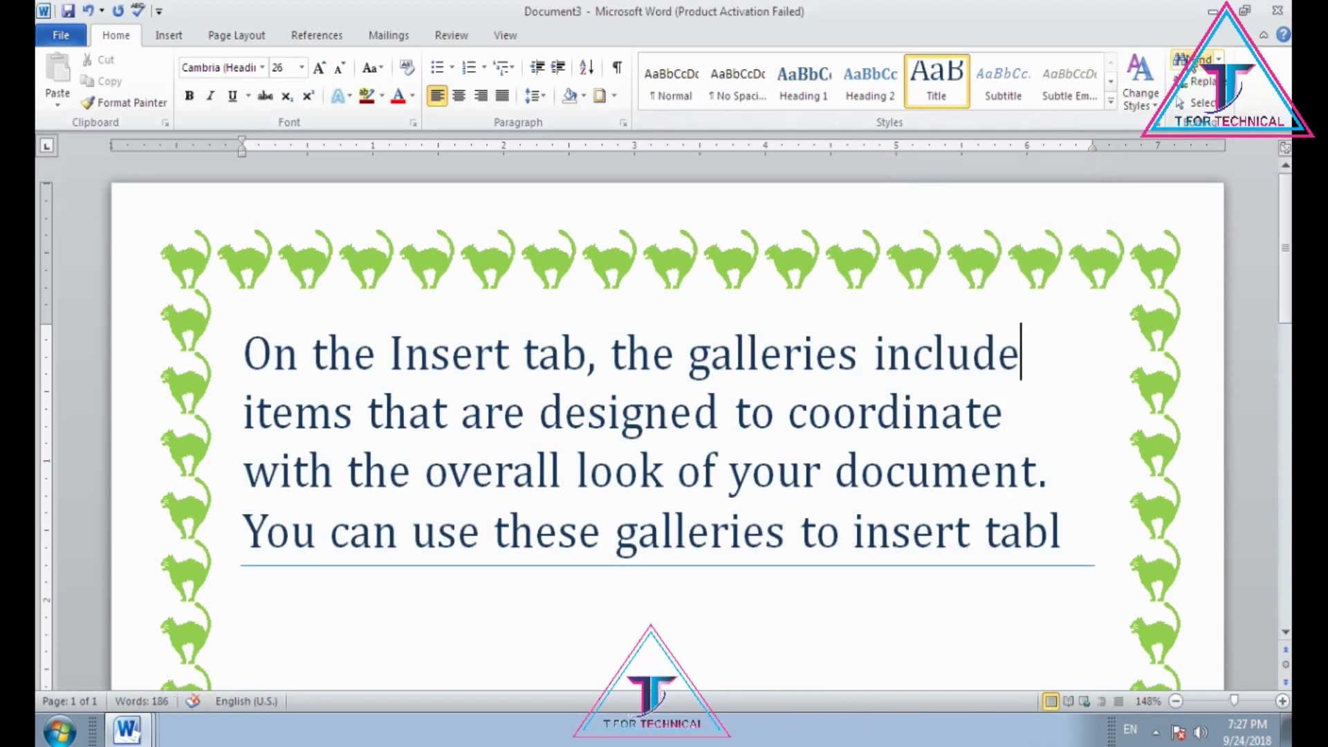
Search for "o" and step through the matches to the one in "overall"
left_click(1194, 60)
type("o")
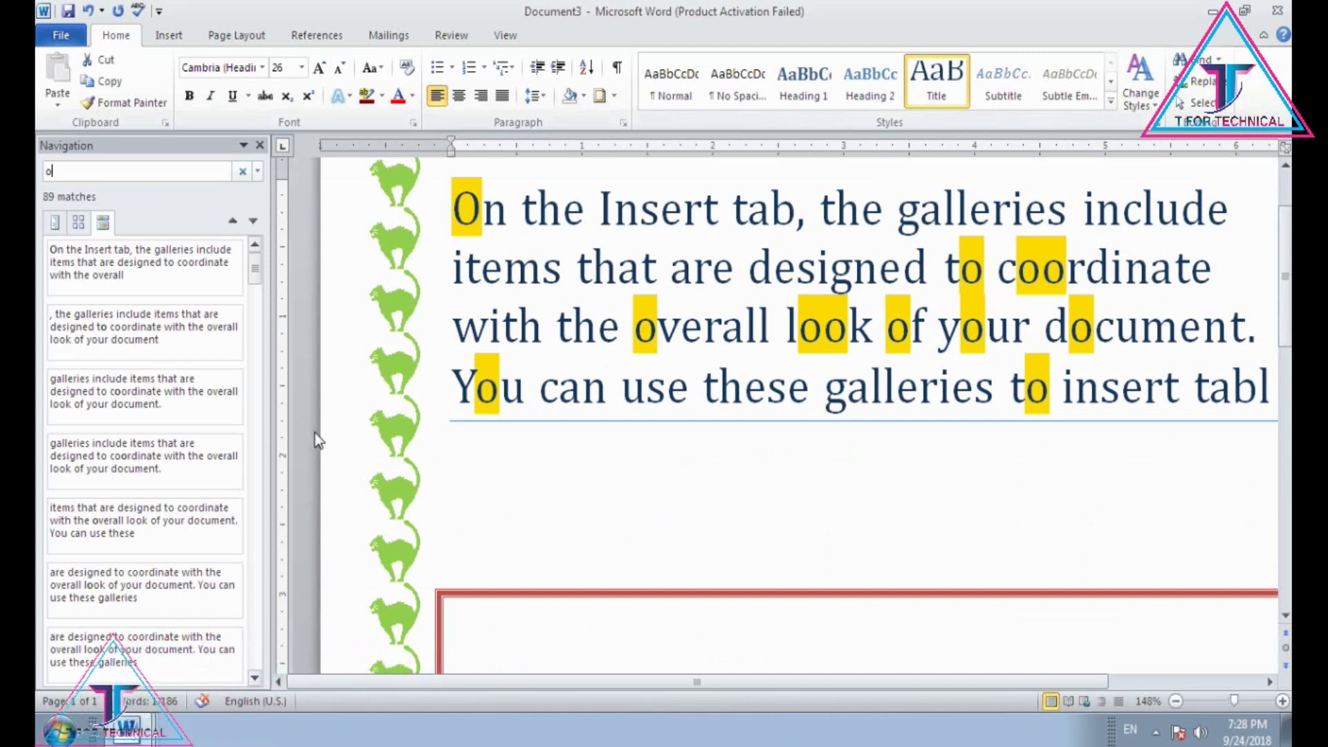
left_click(92, 276)
left_click(110, 346)
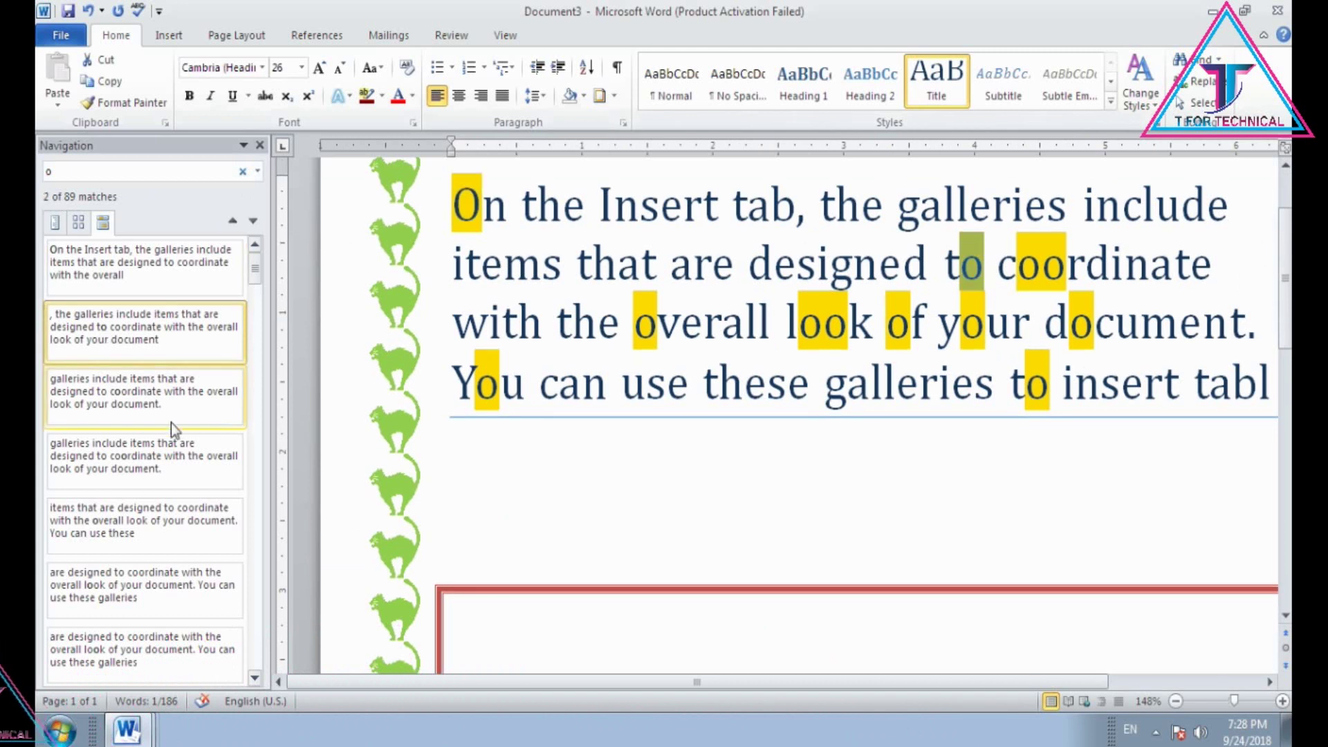
left_click(180, 518)
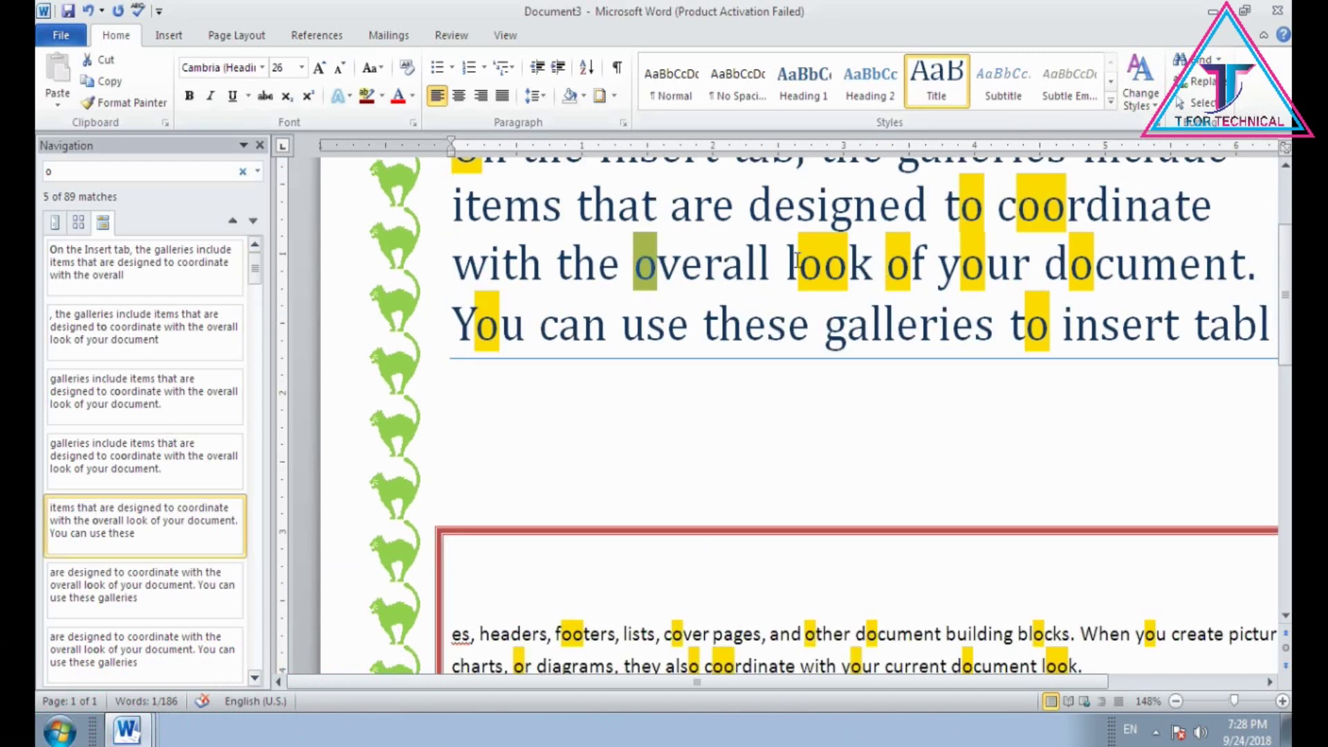
left_click(261, 146)
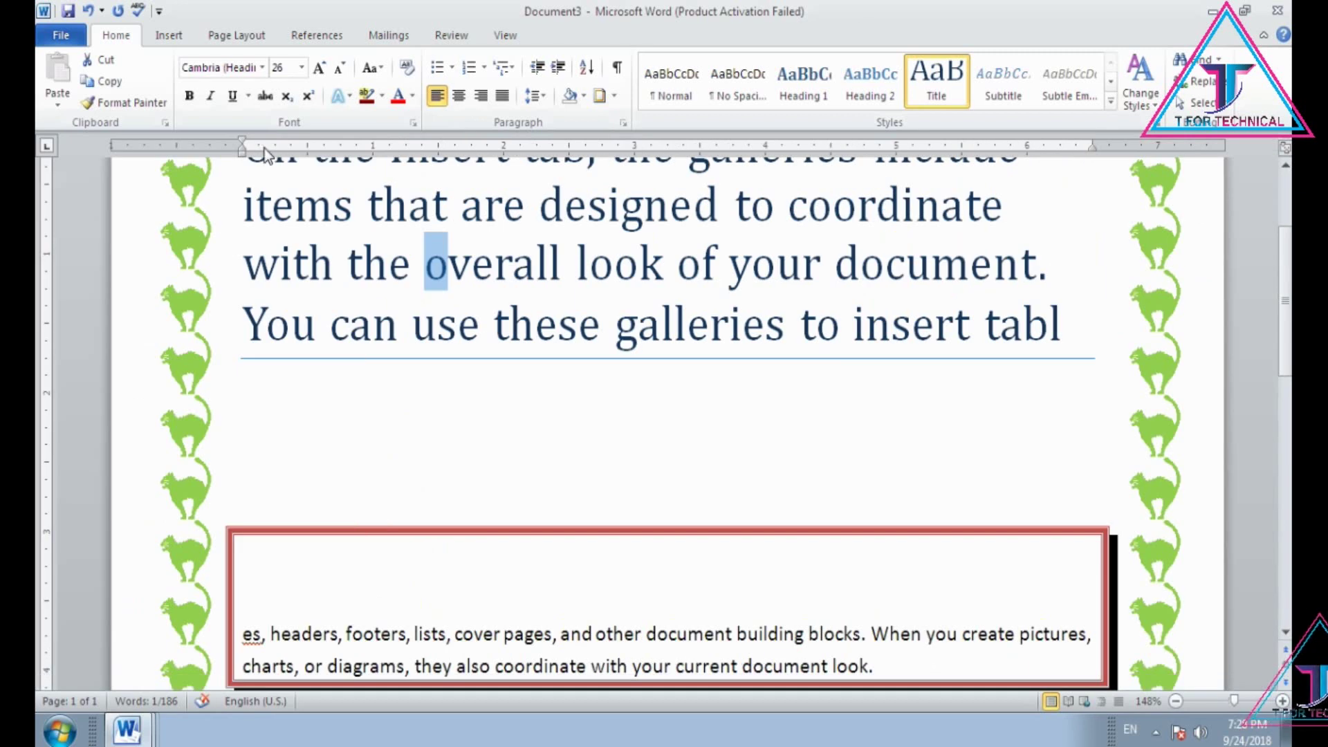
left_click(1211, 87)
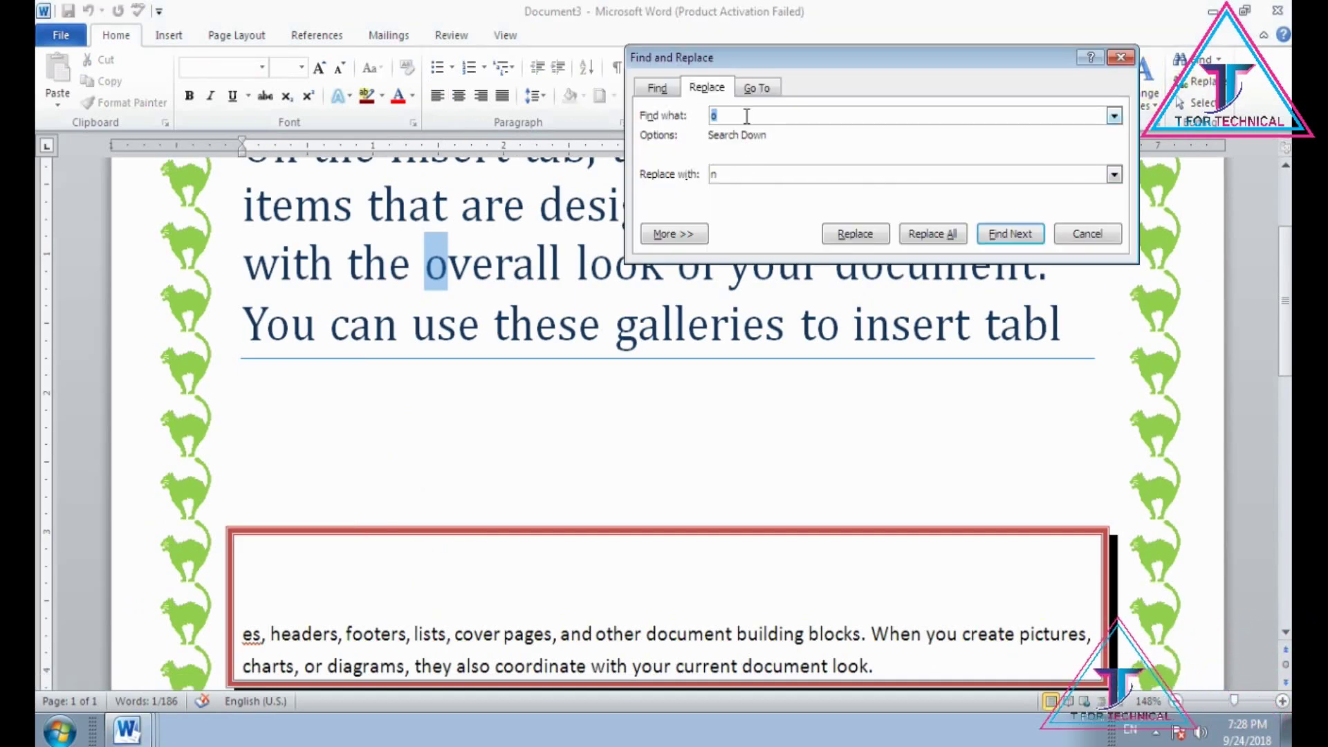
Replace every "o" with "m" throughout the document using Replace All
double_click(713, 174)
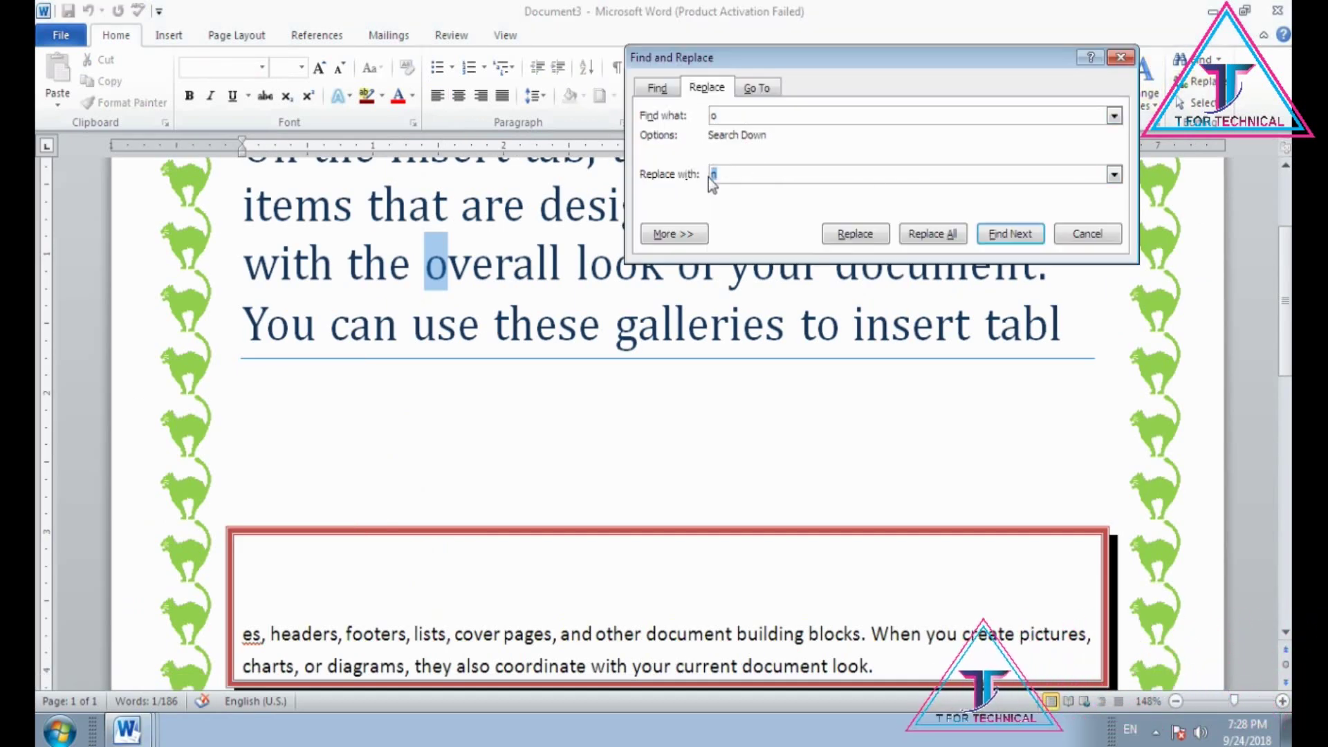
type("m")
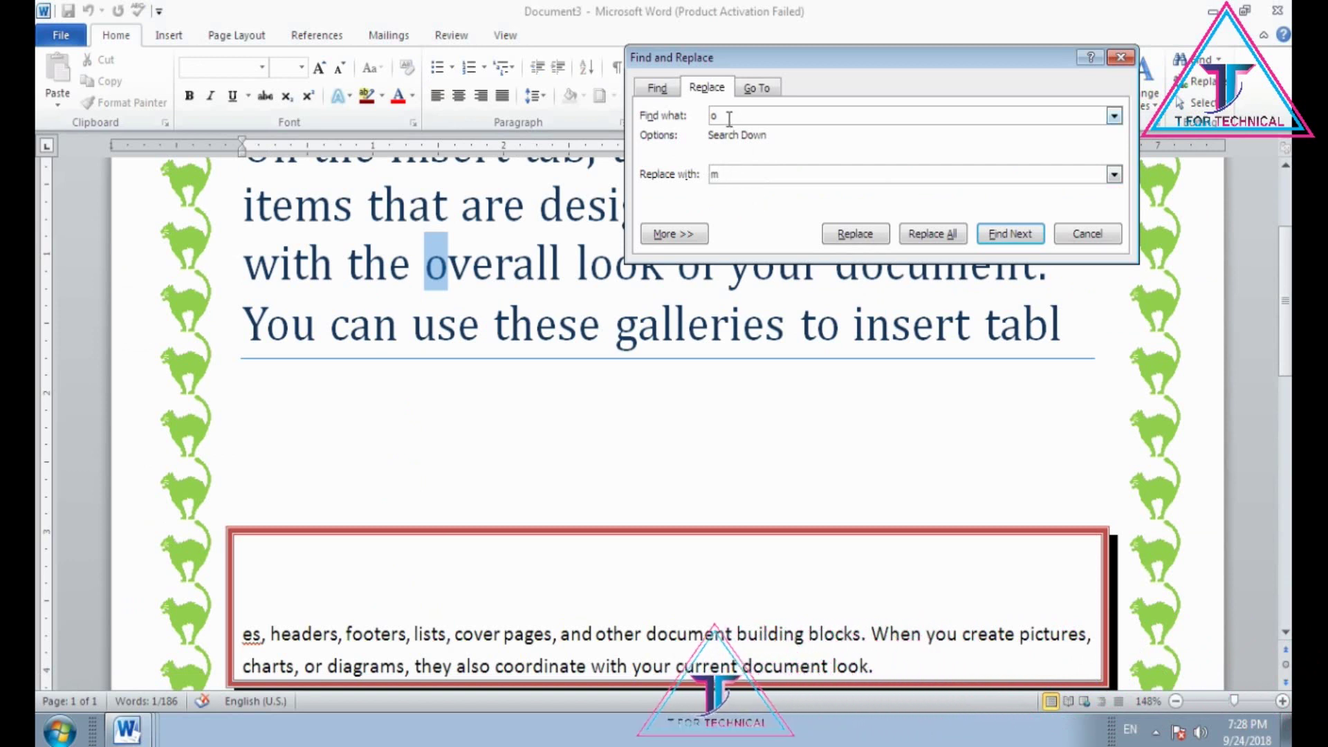
left_click(865, 239)
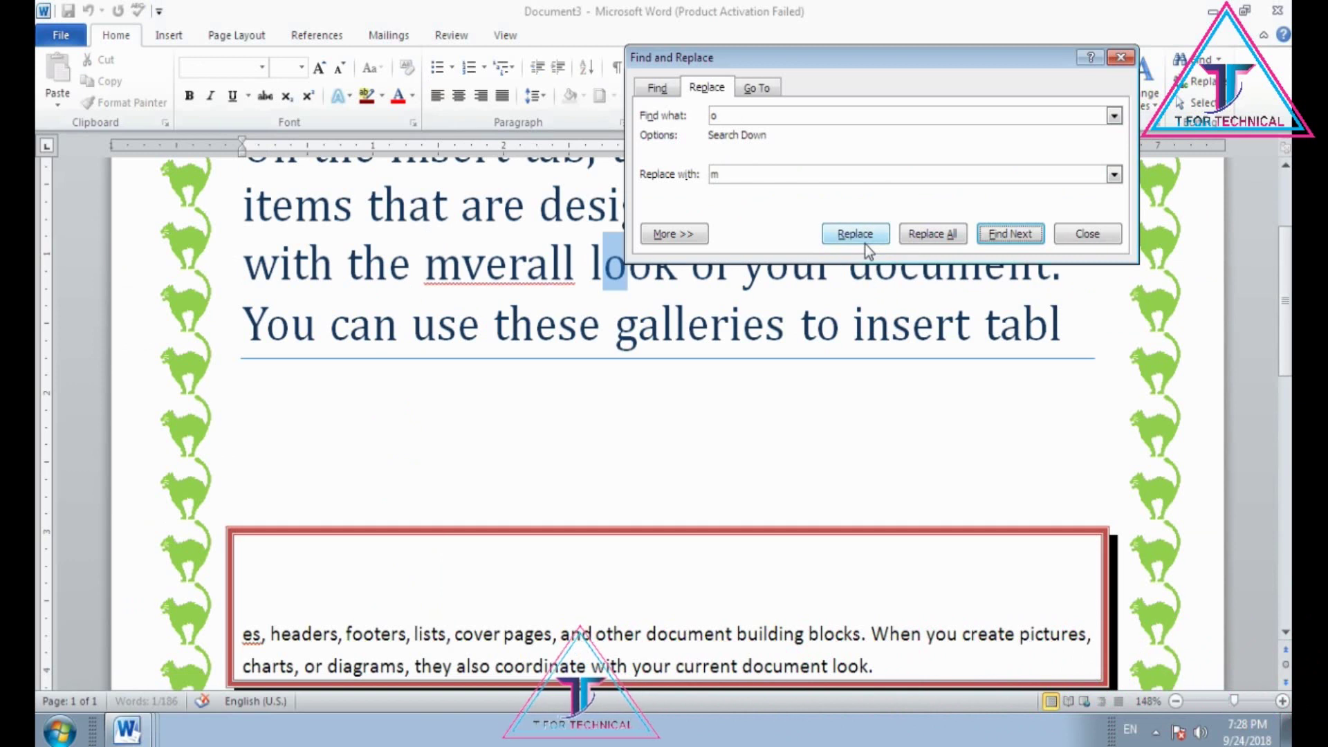
left_click(866, 239)
left_click(925, 207)
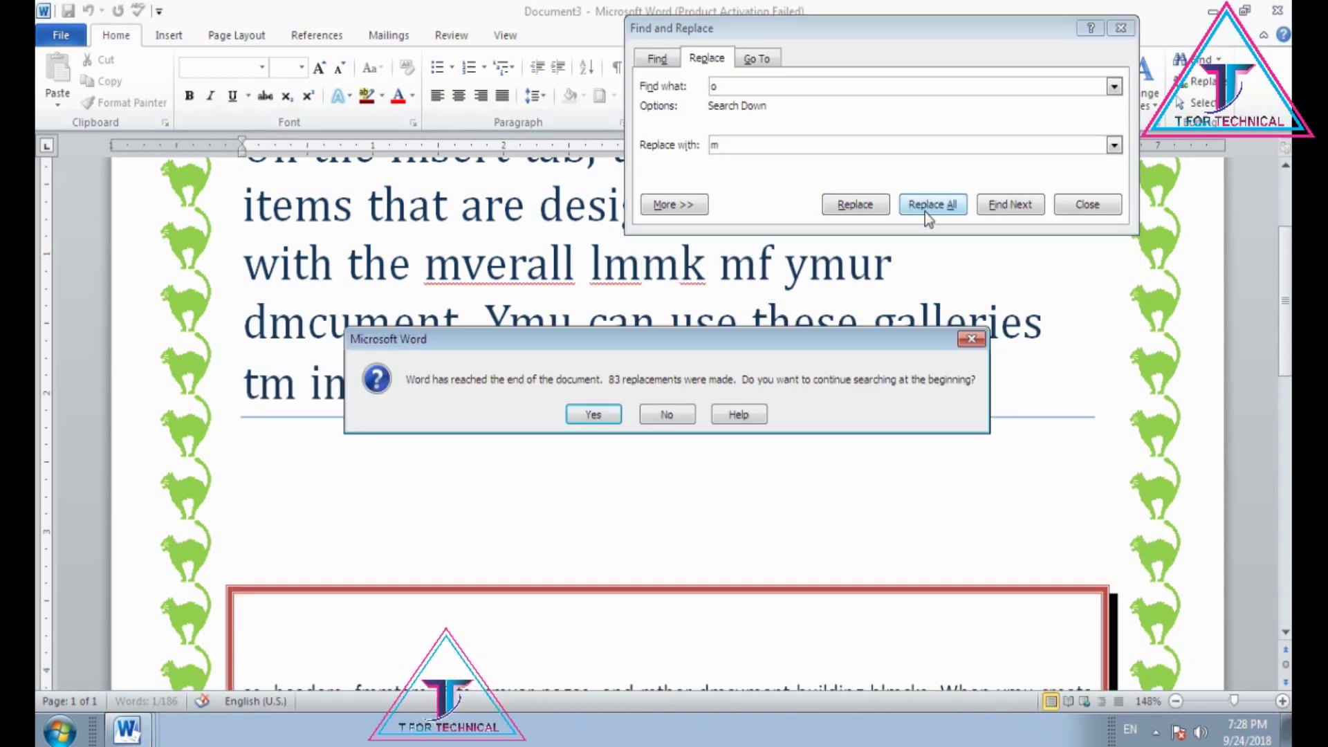
left_click(600, 413)
left_click(617, 409)
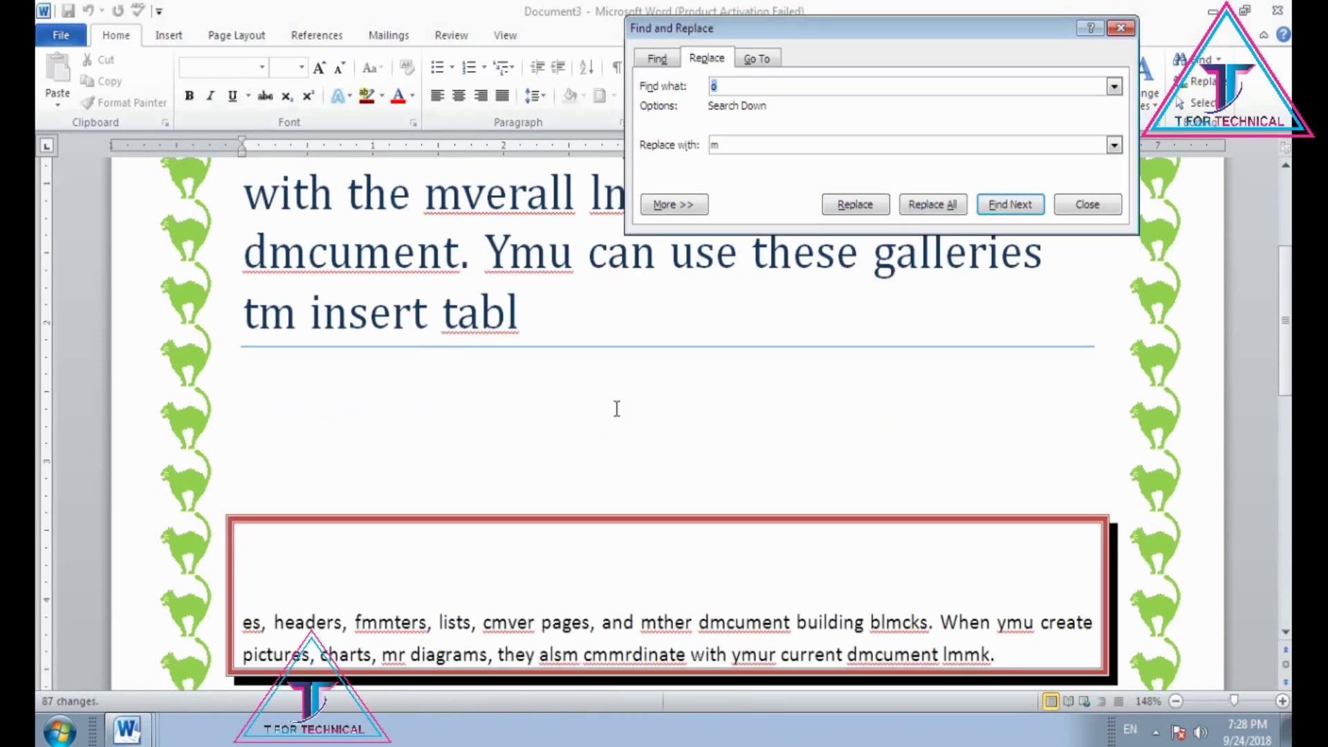
left_click(1088, 204)
Select the entire document's text
scroll(913, 290, "down", 3)
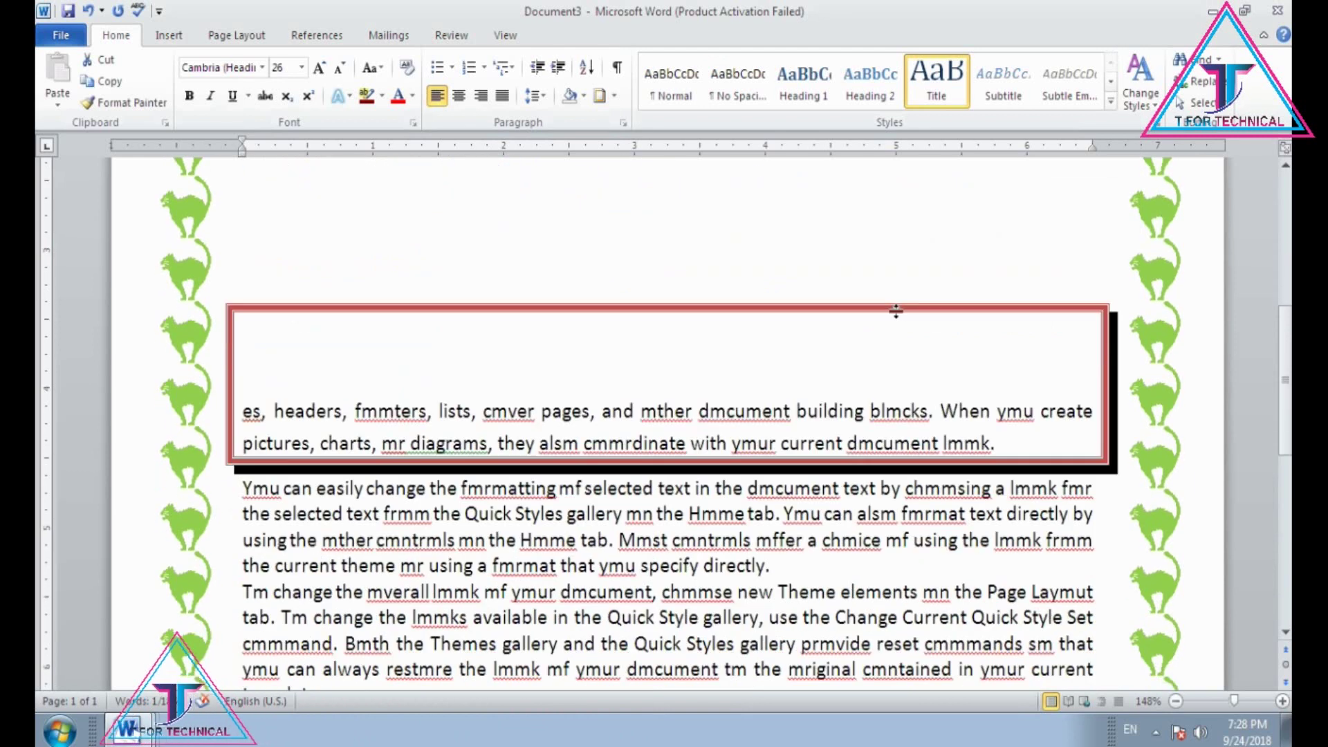
scroll(896, 311, "down", 2)
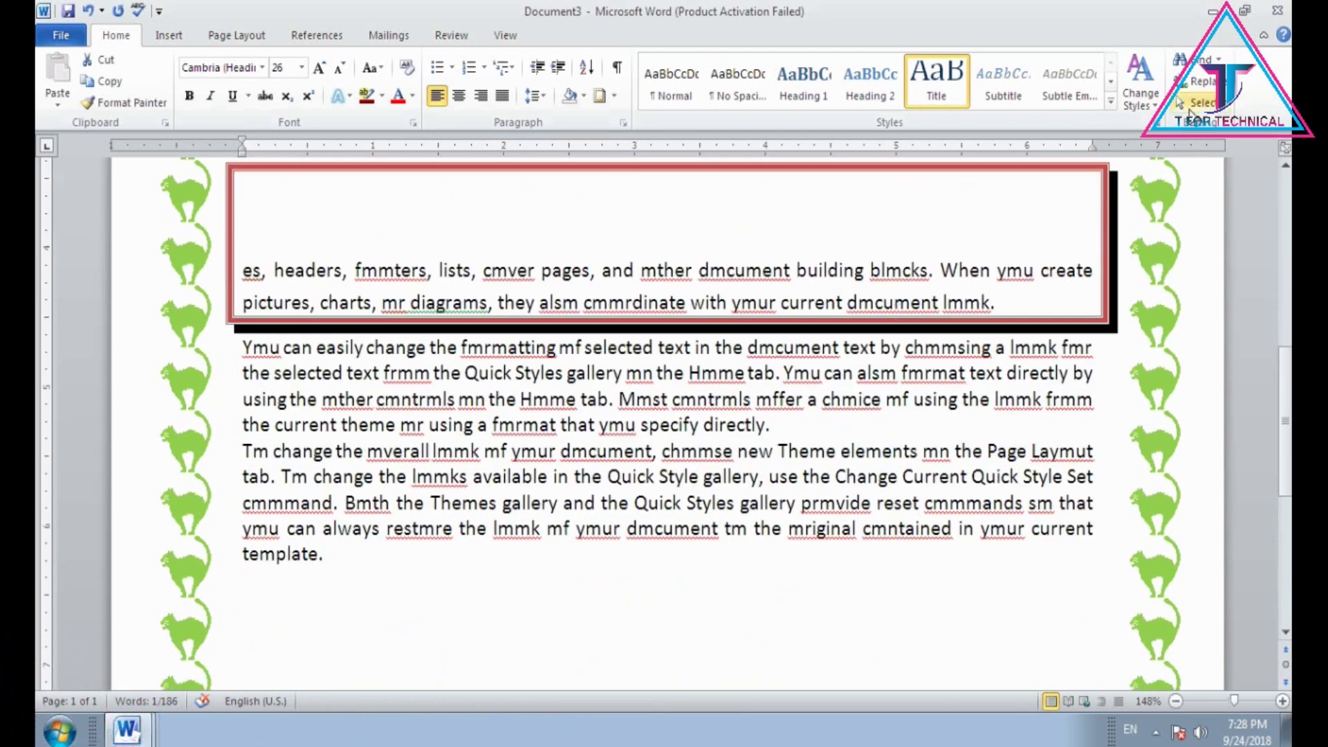
left_click(1190, 103)
left_click(1188, 127)
Delete all the selected text and start typing the list of first names
scroll(741, 409, "up", 4)
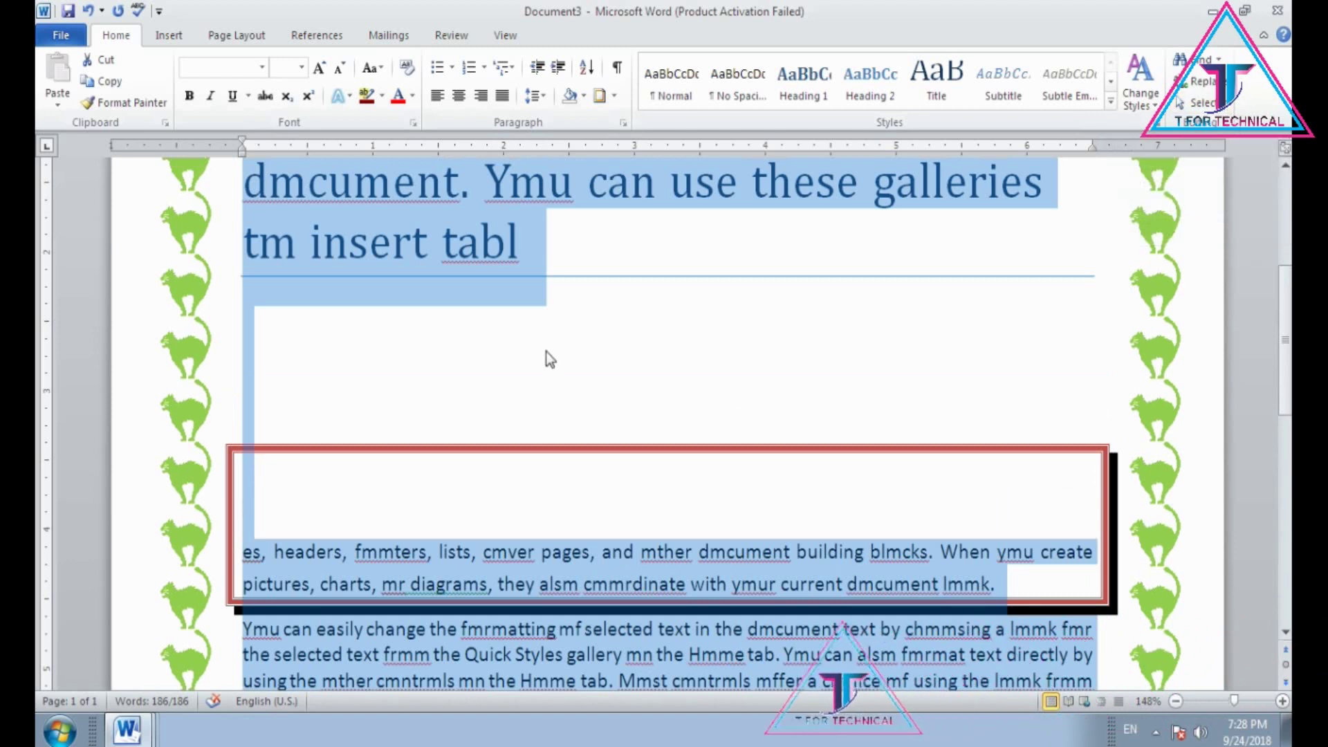
scroll(564, 342, "up", 2)
scroll(577, 327, "up", 3)
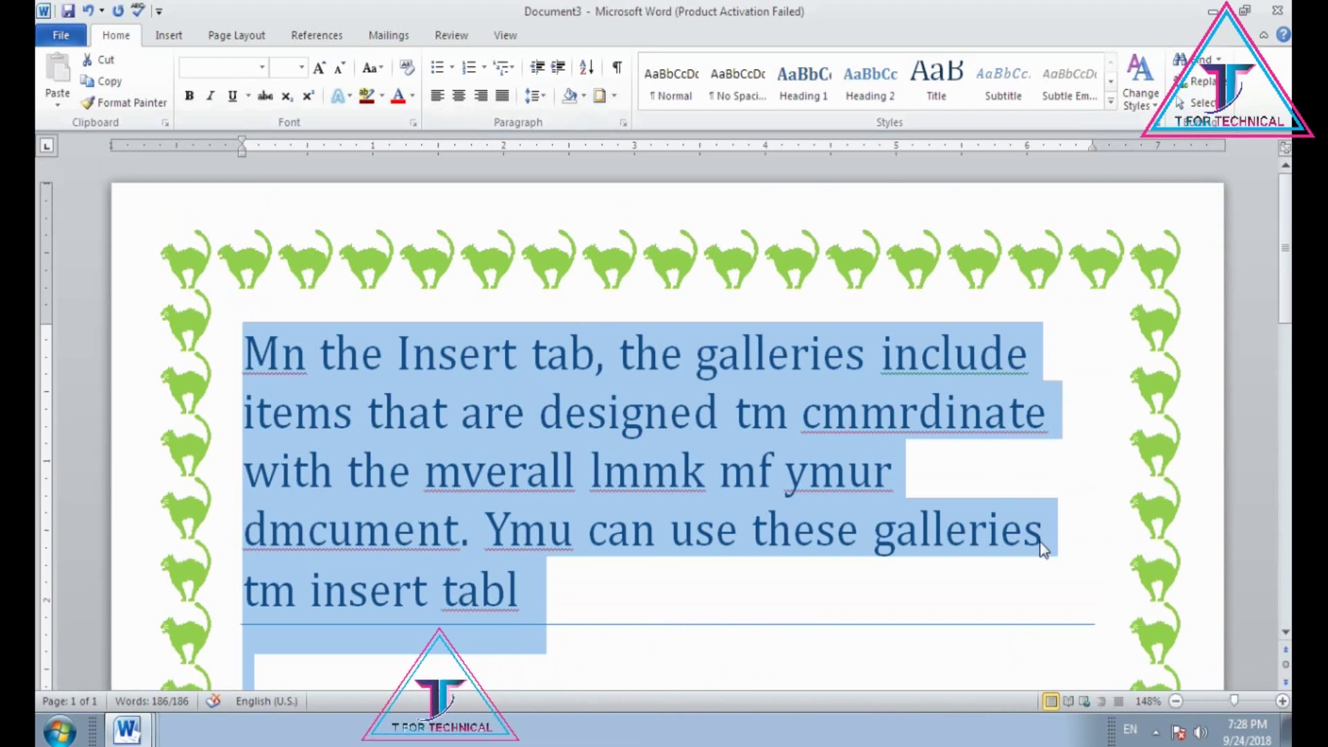
key("Delete")
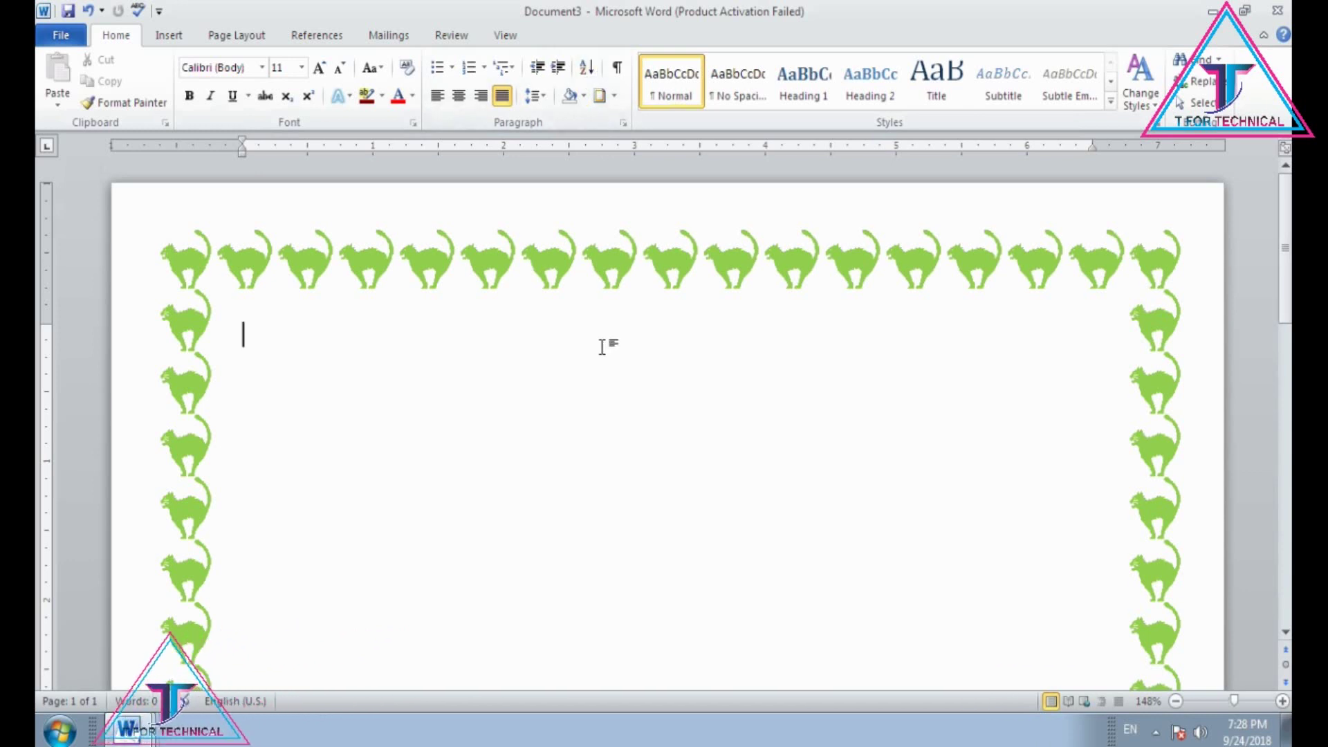
type("zuhaib")
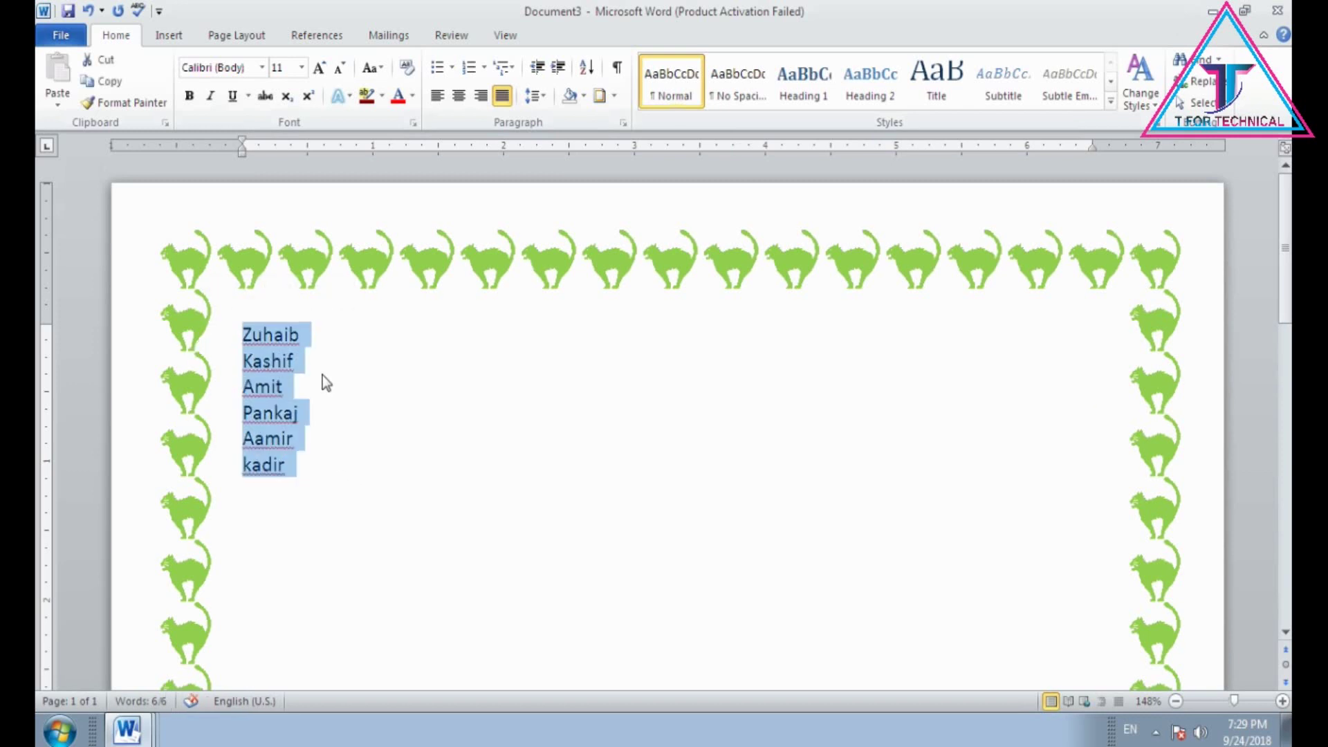
Sort the name paragraphs in Ascending order, then re-sort them Descending
left_click(598, 72)
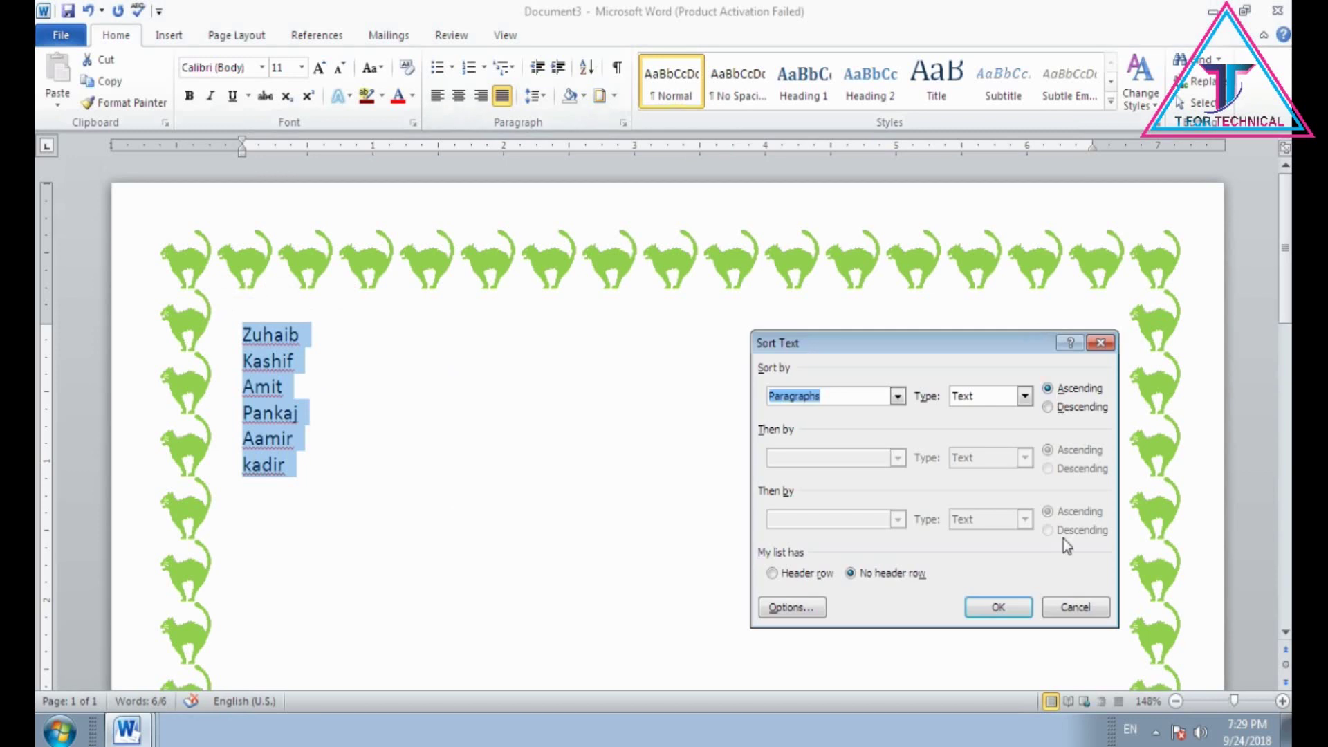
left_click(999, 606)
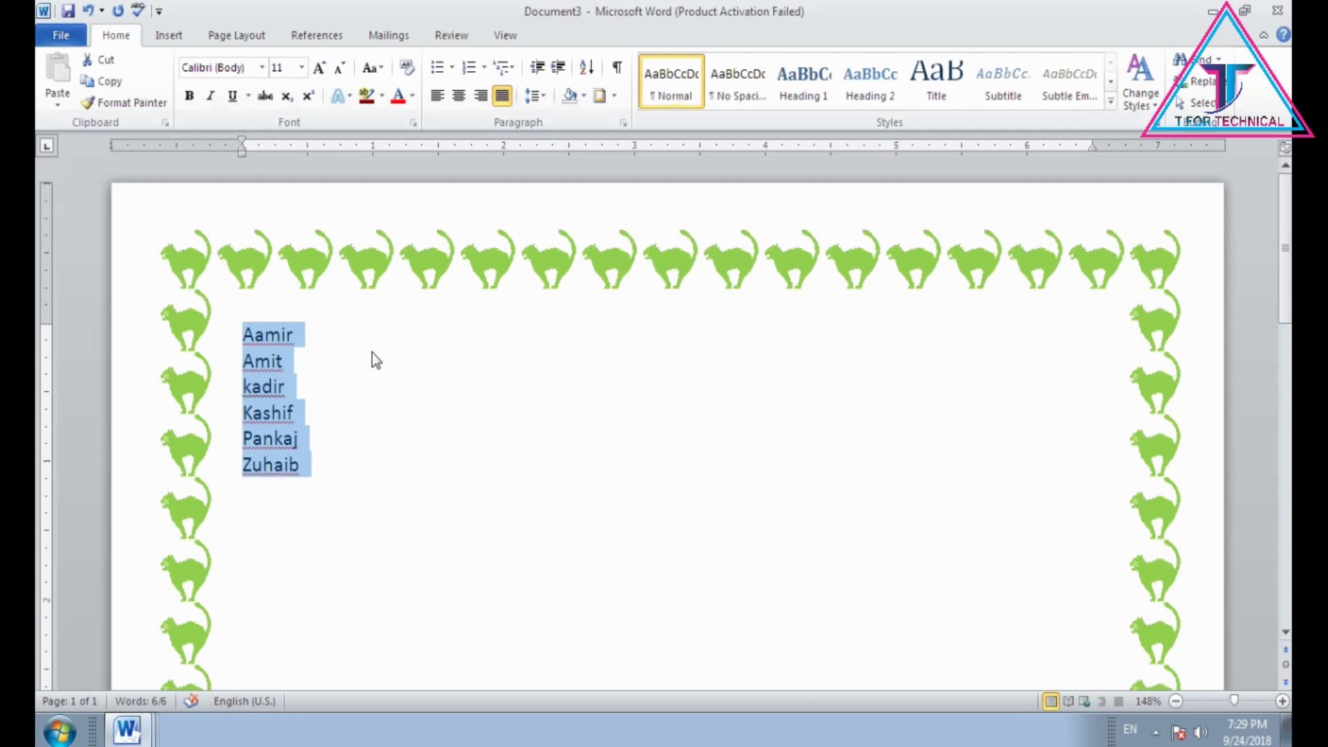
left_click(585, 69)
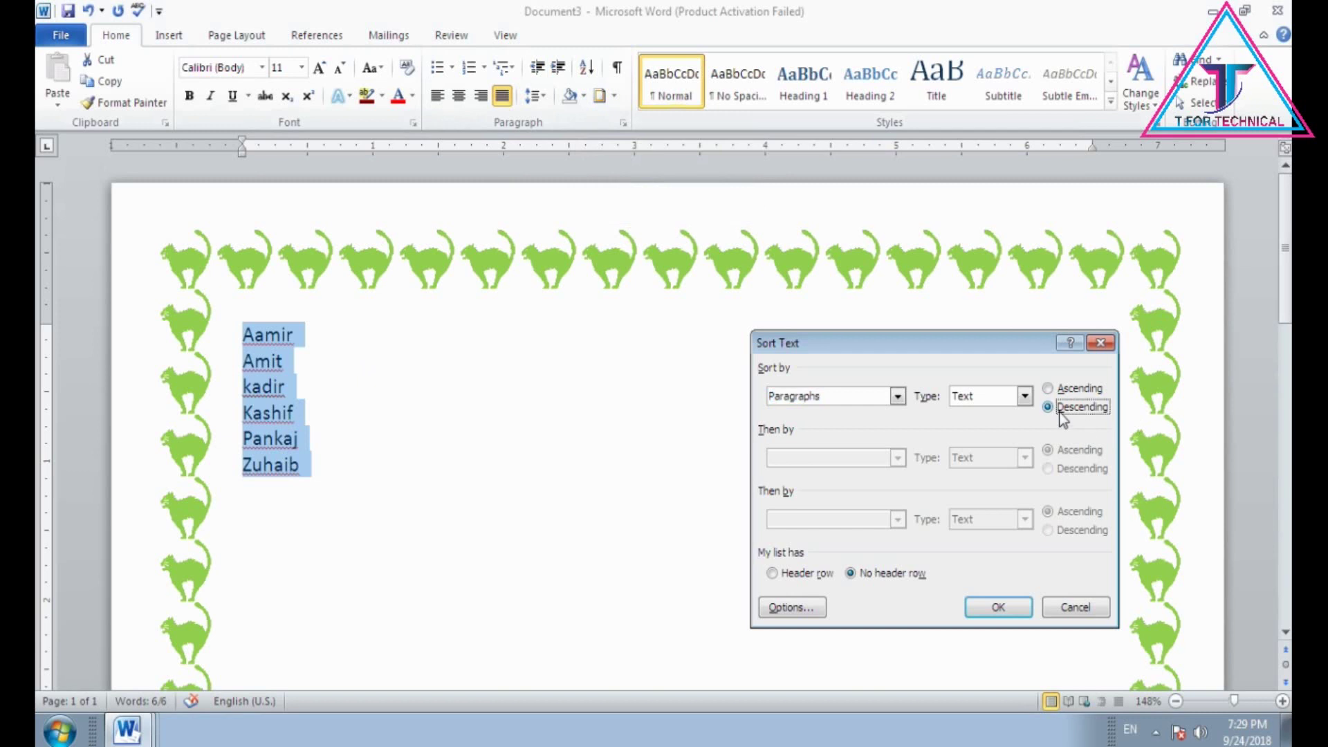
left_click(1000, 608)
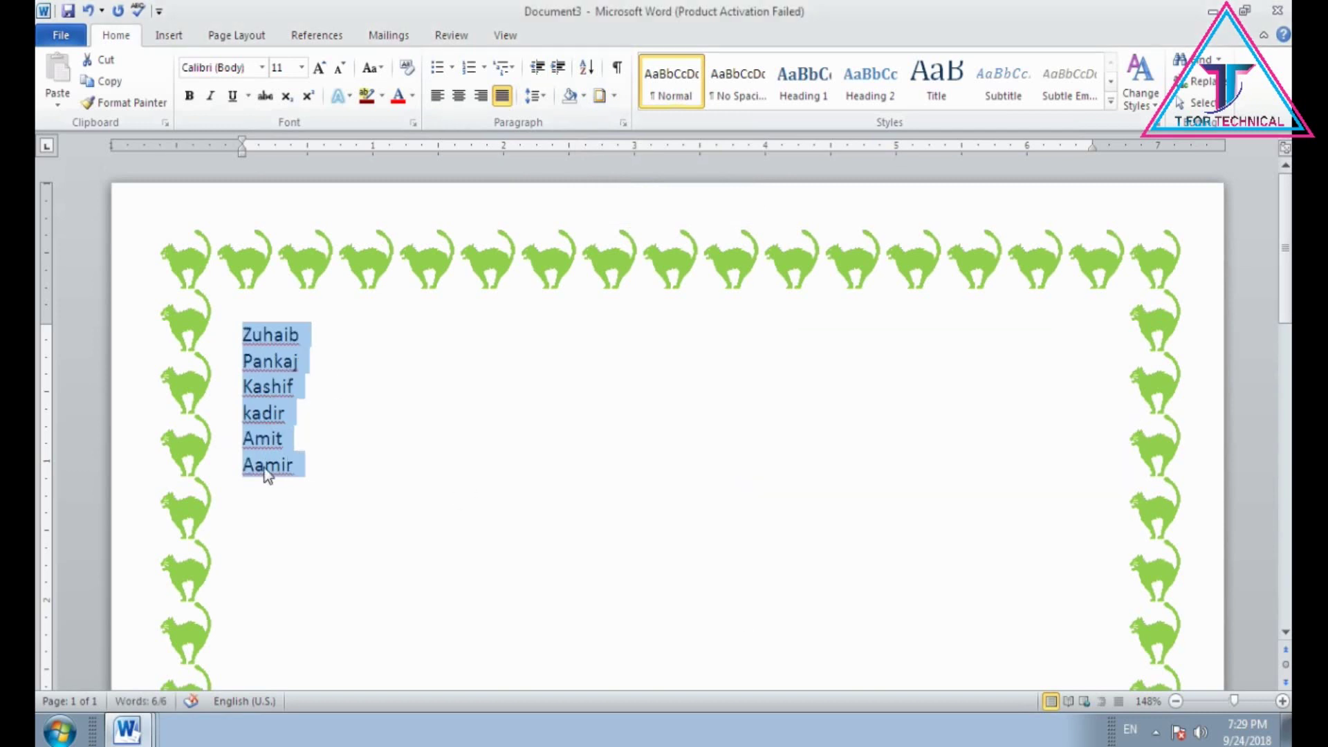